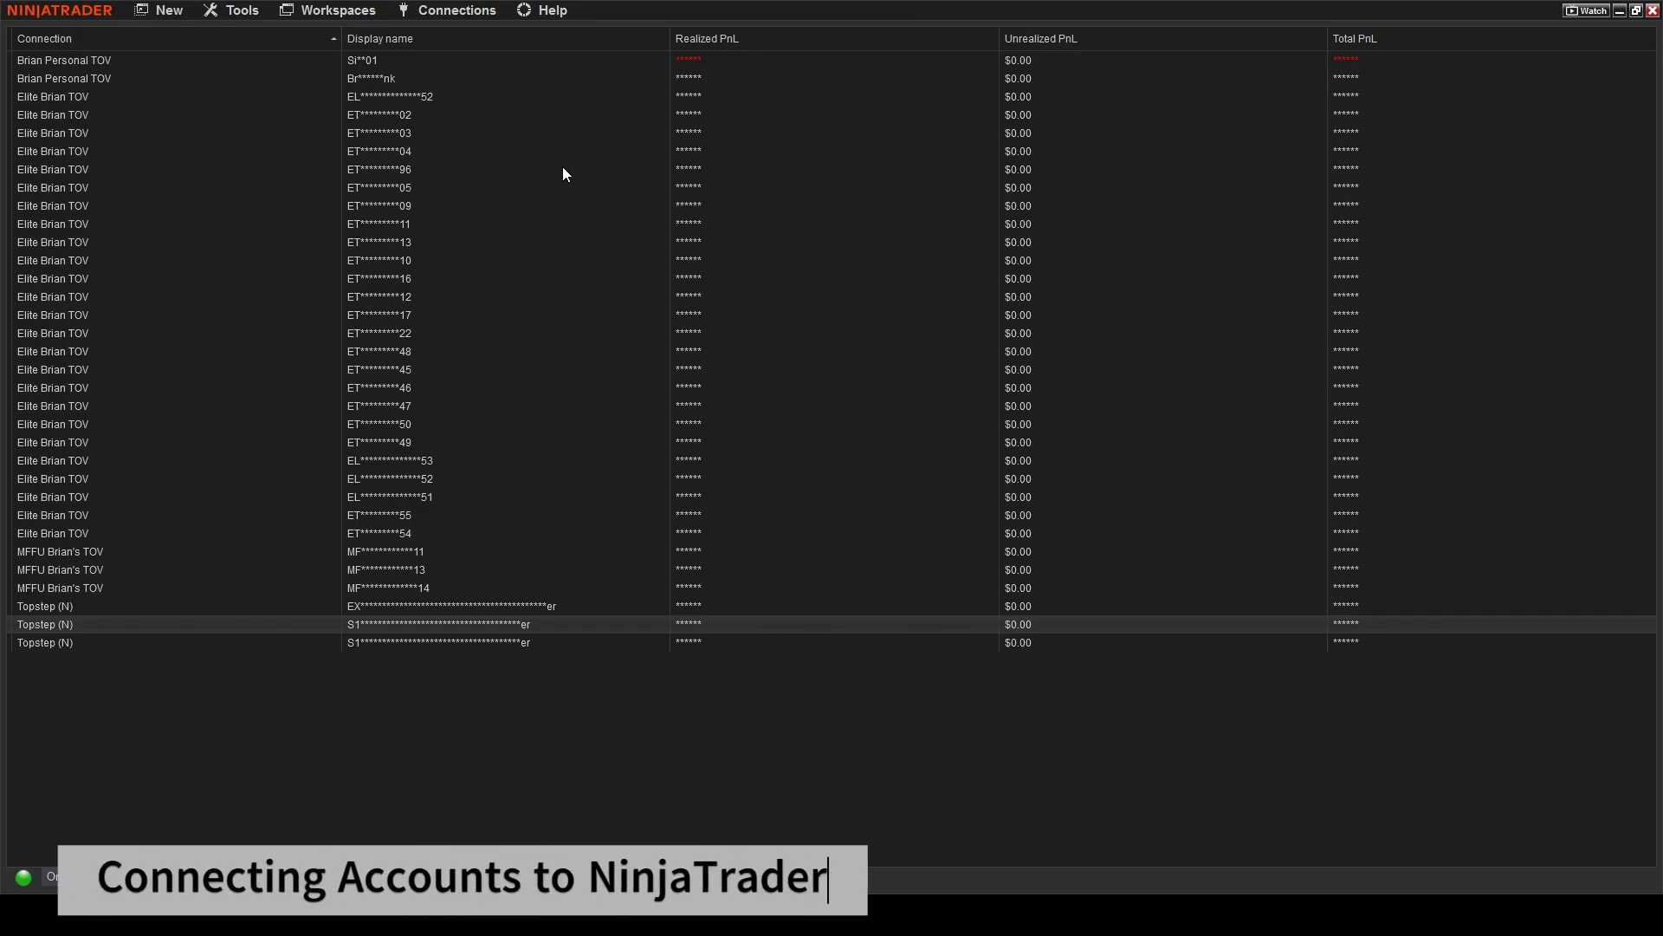
# Step: Try connecting Apex Brian (N), dismiss the Rithmic-already-running error, and reopen the connections list
pyautogui.click(457, 12)
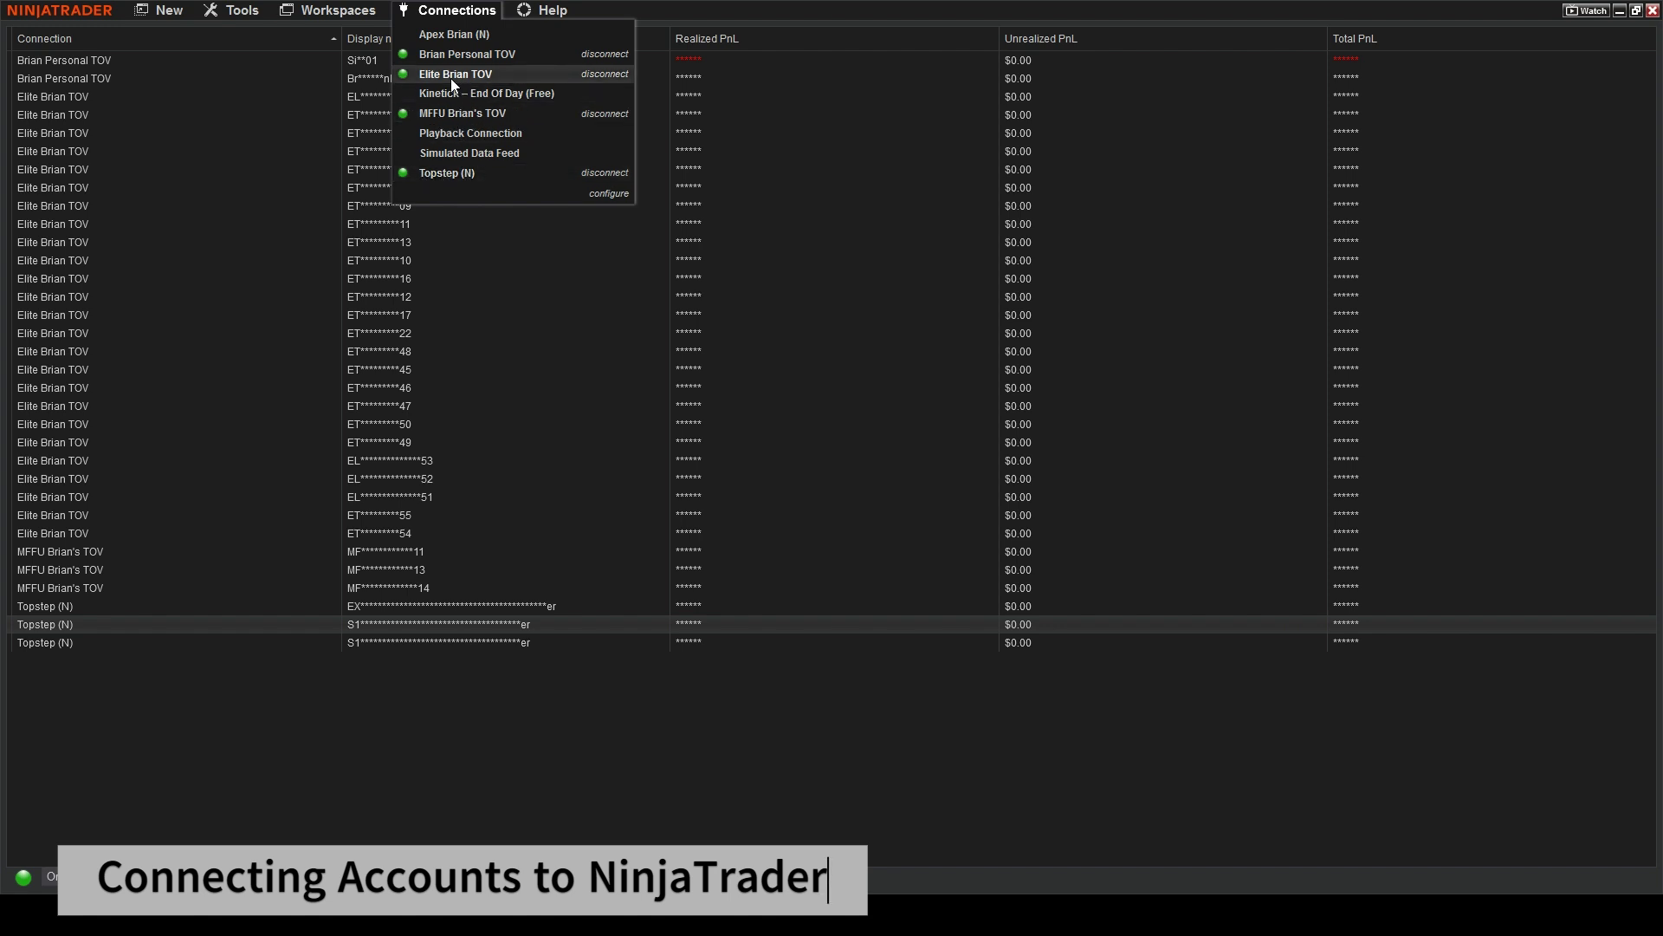
pyautogui.click(466, 36)
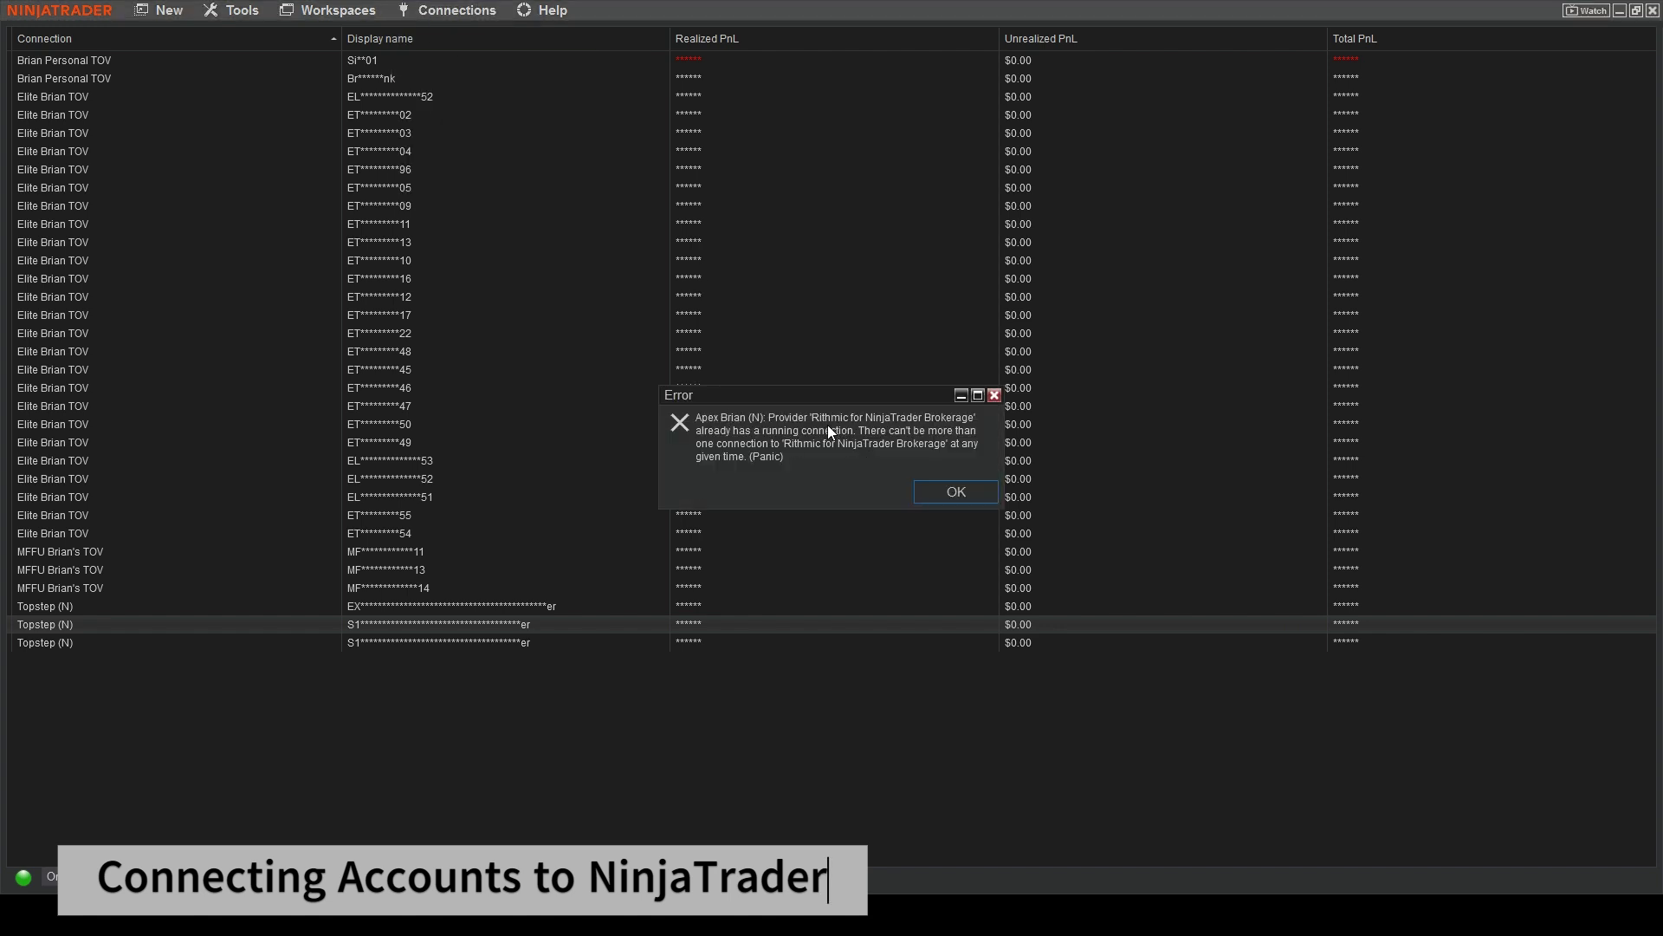
pyautogui.click(941, 488)
pyautogui.click(455, 11)
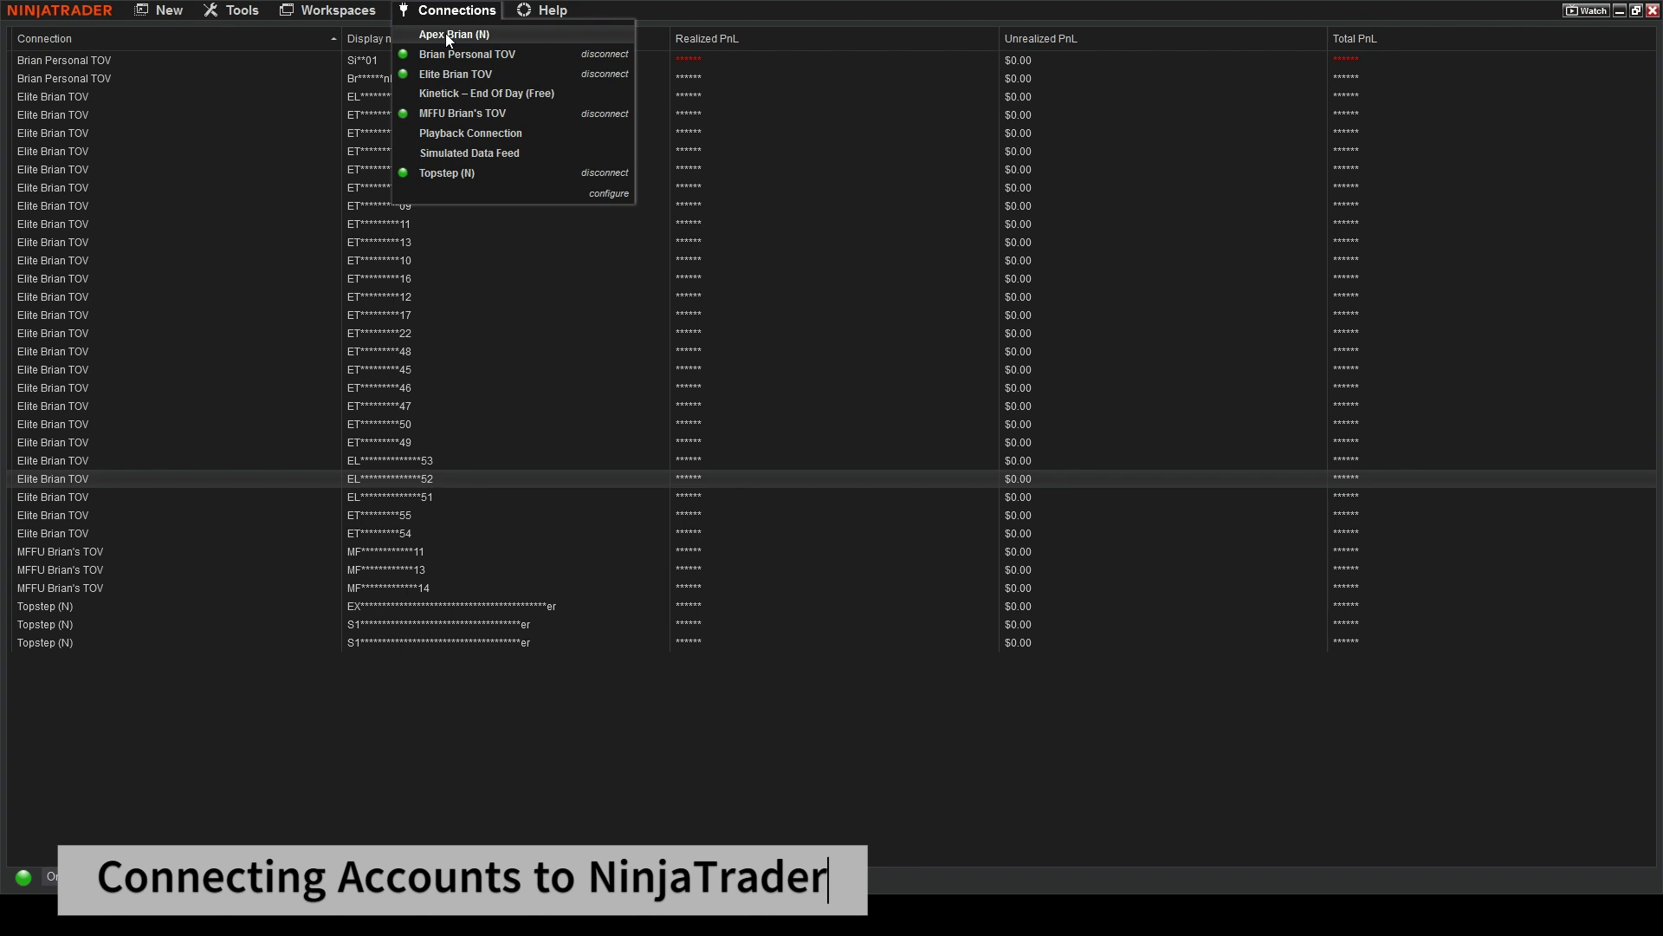
# Step: Add a new NinjaTrader connection in the connection configuration and review its account type choices
pyautogui.click(609, 194)
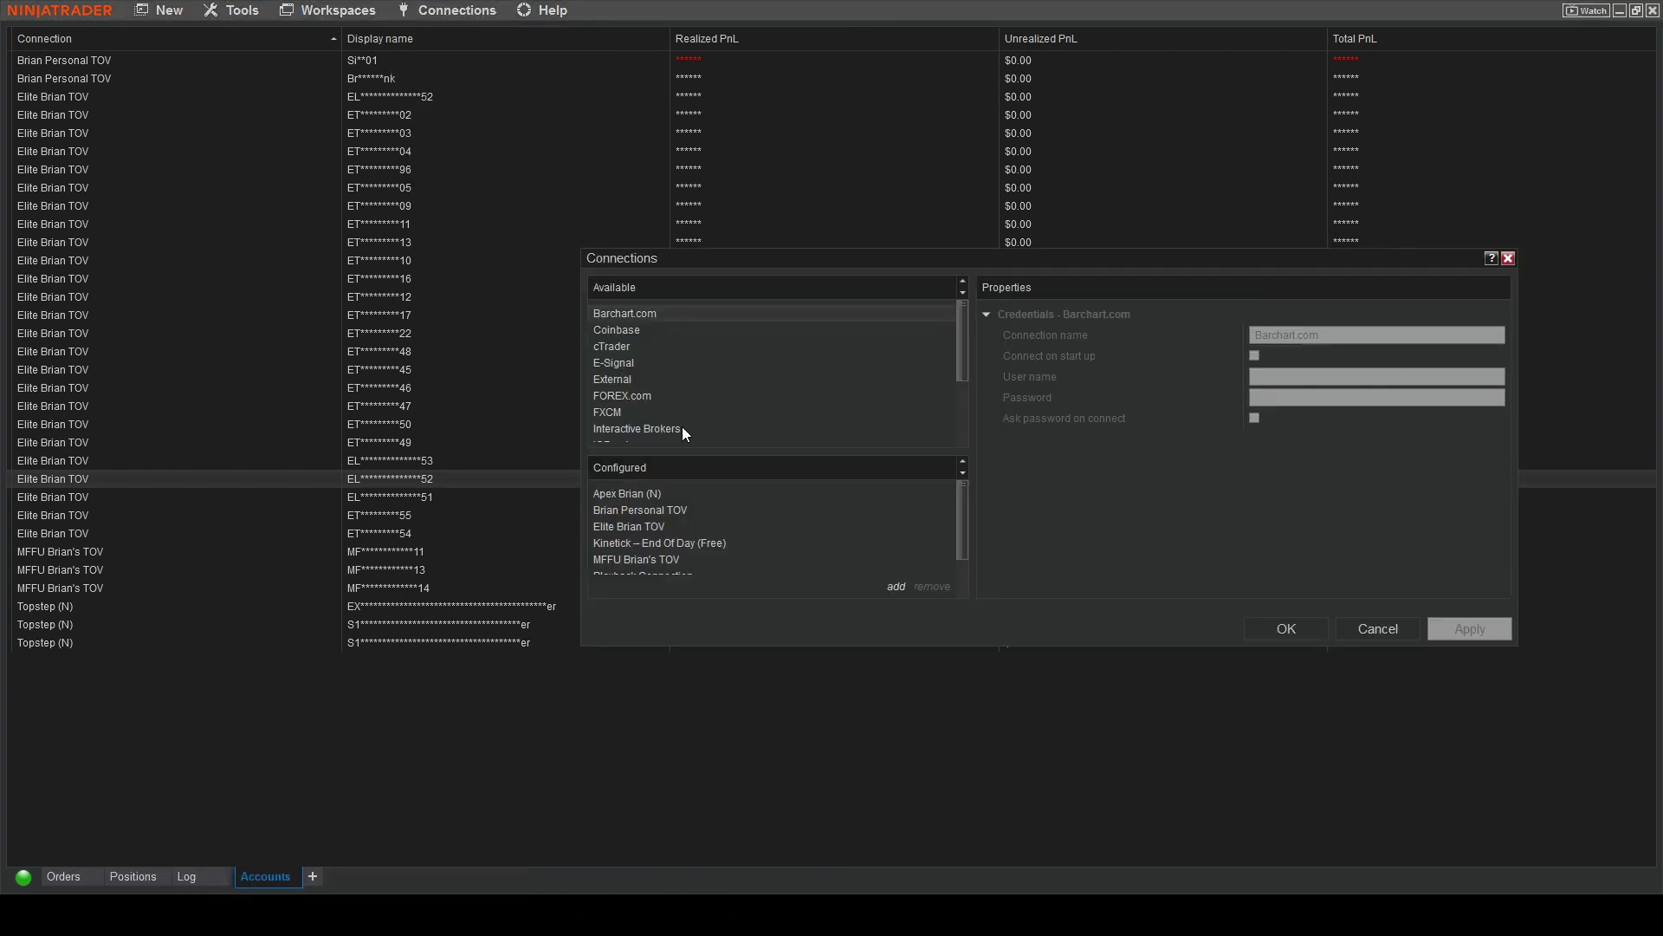
pyautogui.scroll(-3, 698, 393)
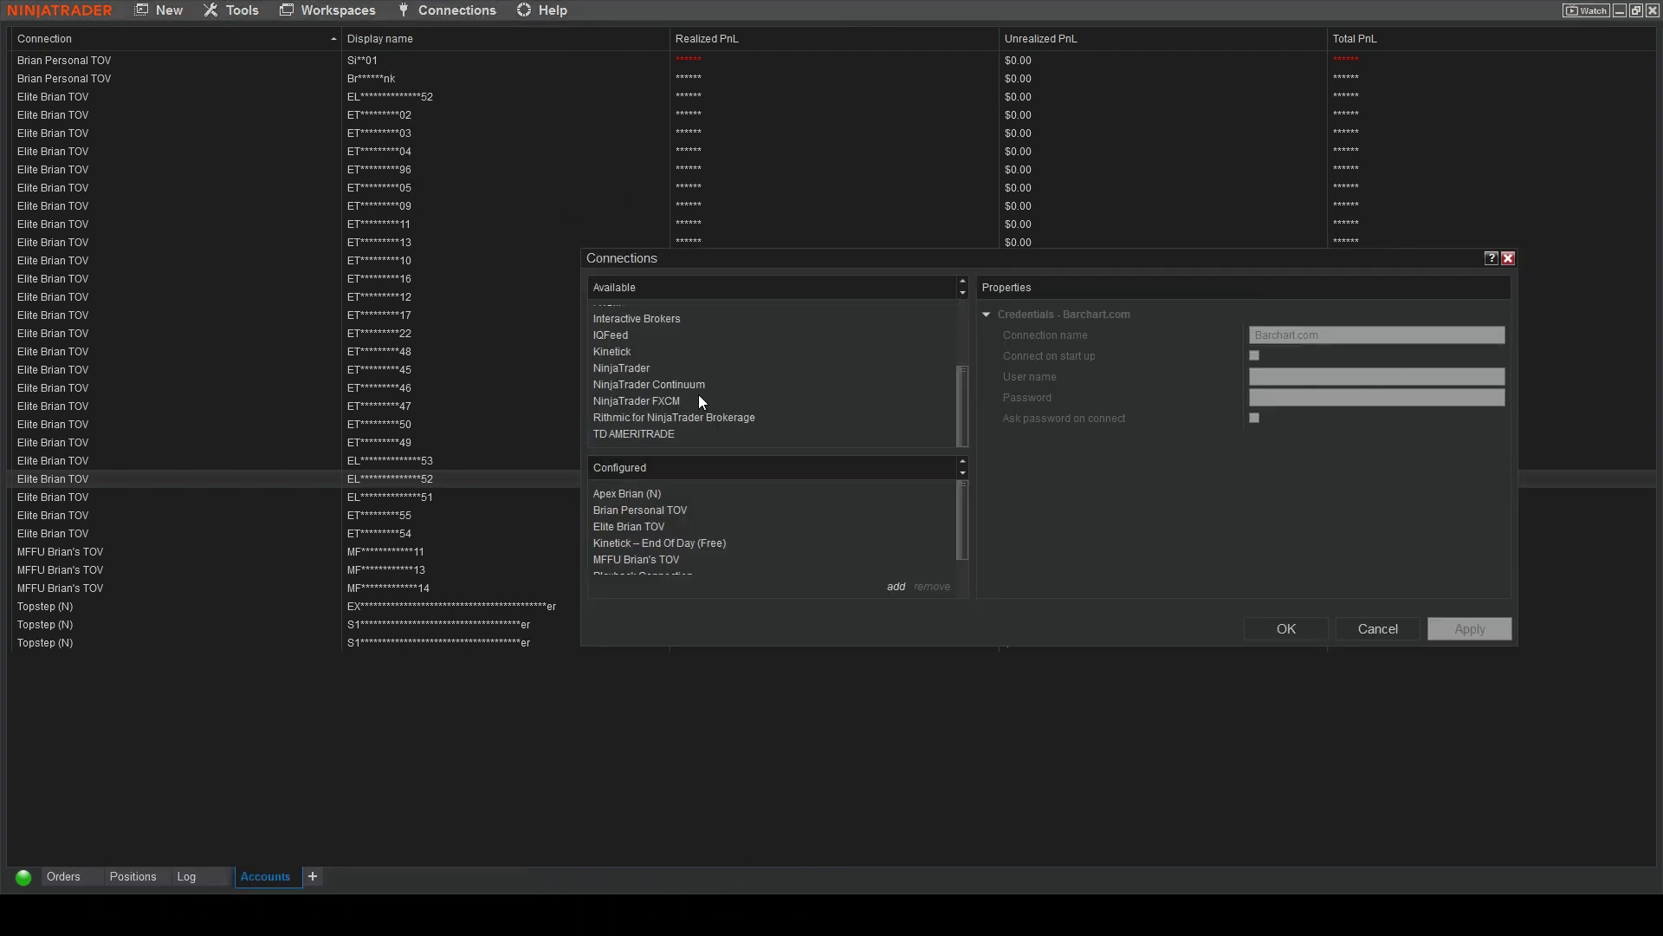
pyautogui.click(633, 369)
pyautogui.doubleClick(636, 370)
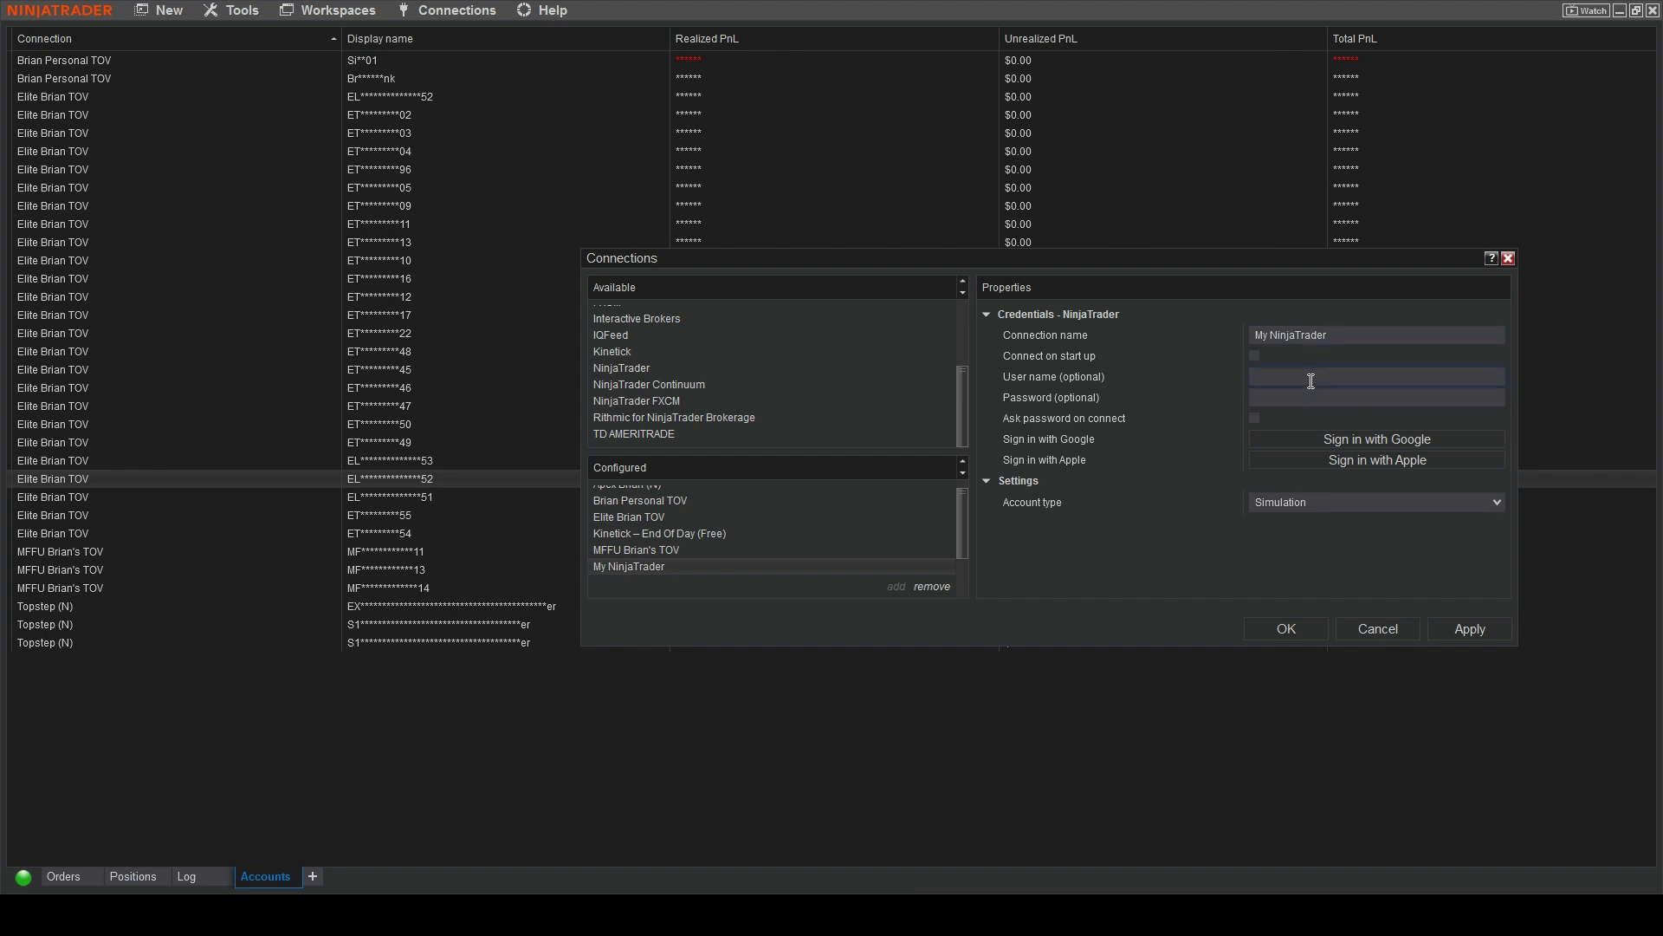
pyautogui.click(1277, 506)
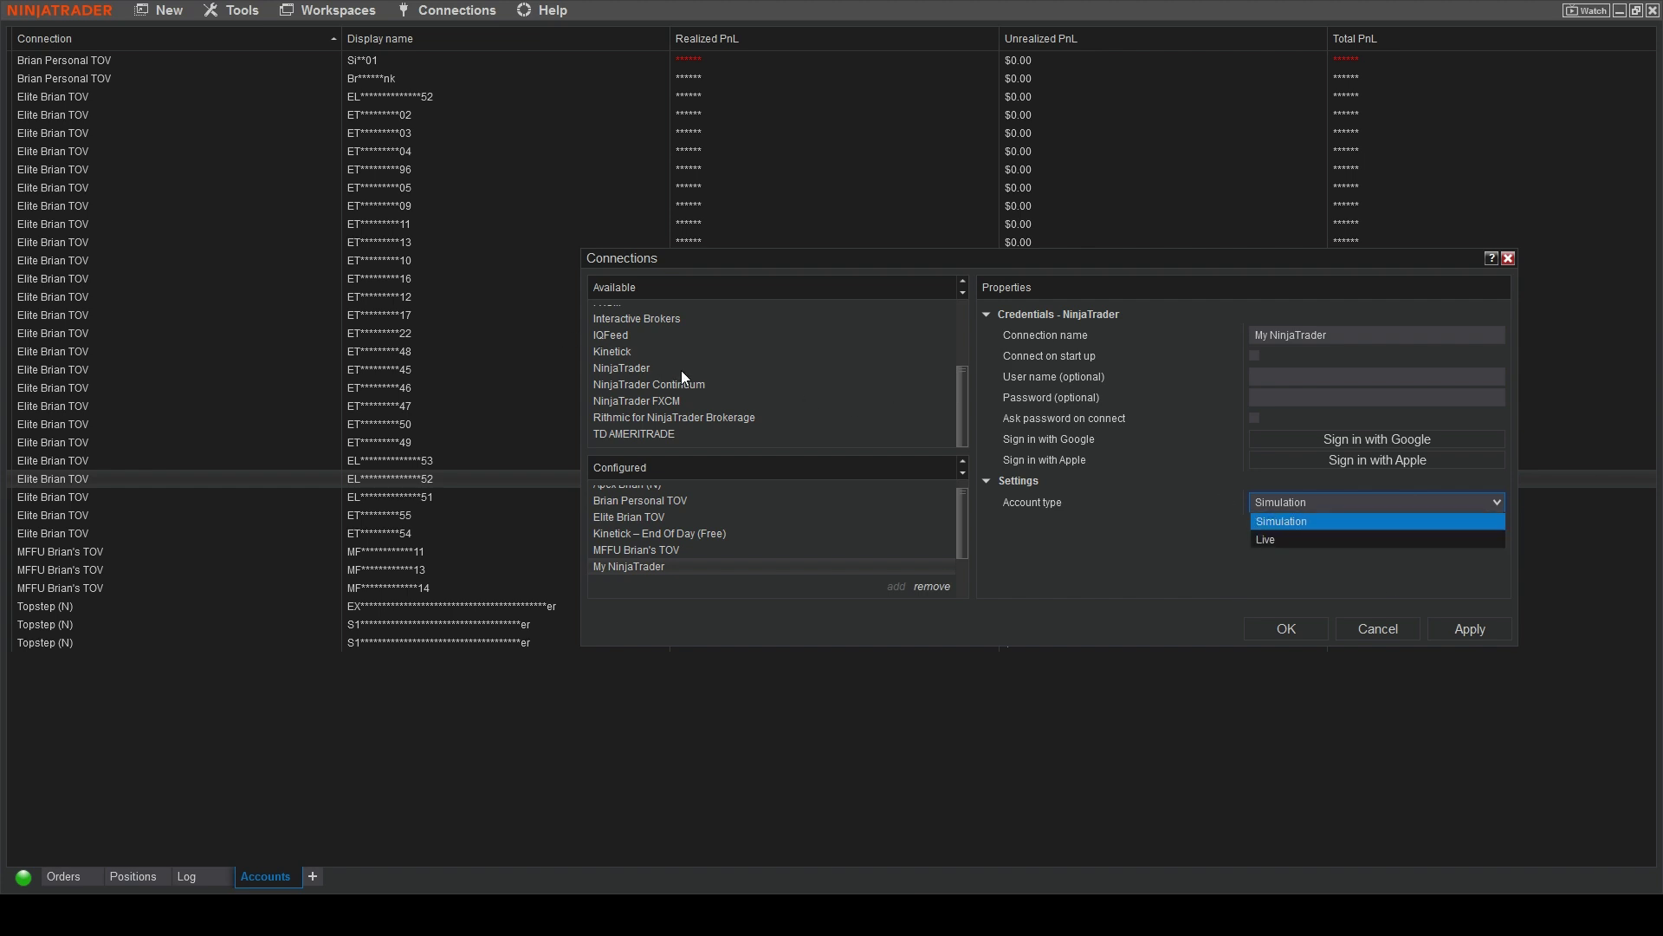
# Step: Add a Rithmic for NinjaTrader Brokerage connection, leaving its system at Rithmic 01 (Chicago)
pyautogui.click(710, 413)
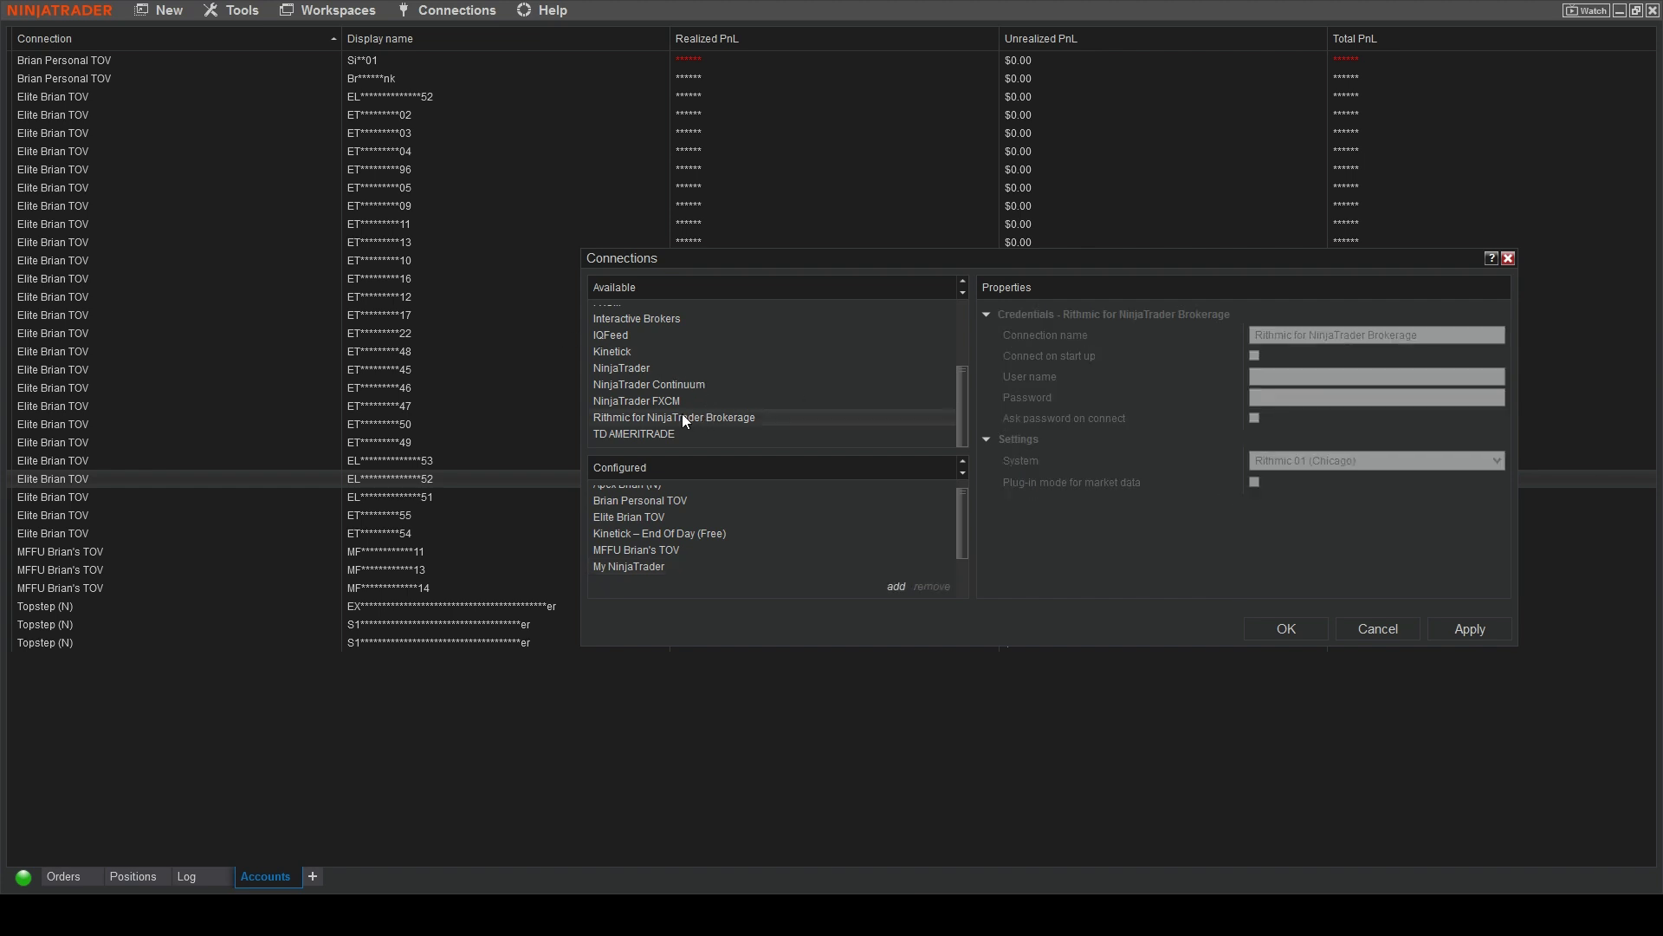
pyautogui.doubleClick(672, 417)
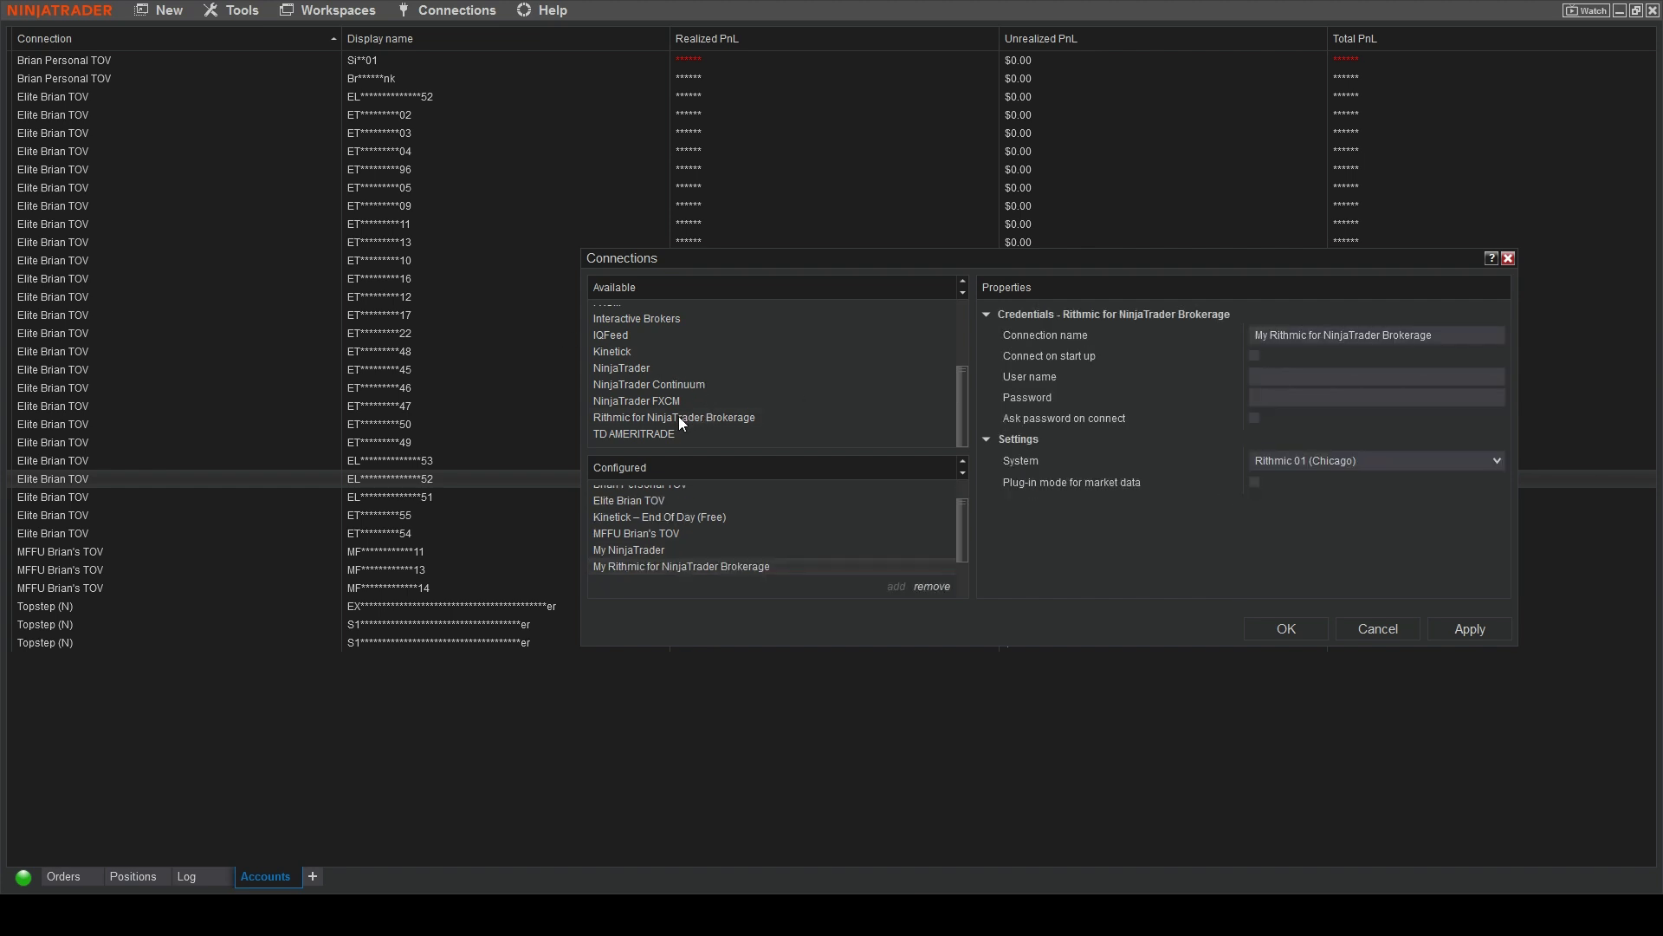
pyautogui.click(1307, 374)
pyautogui.click(1323, 457)
pyautogui.scroll(-2, 1395, 719)
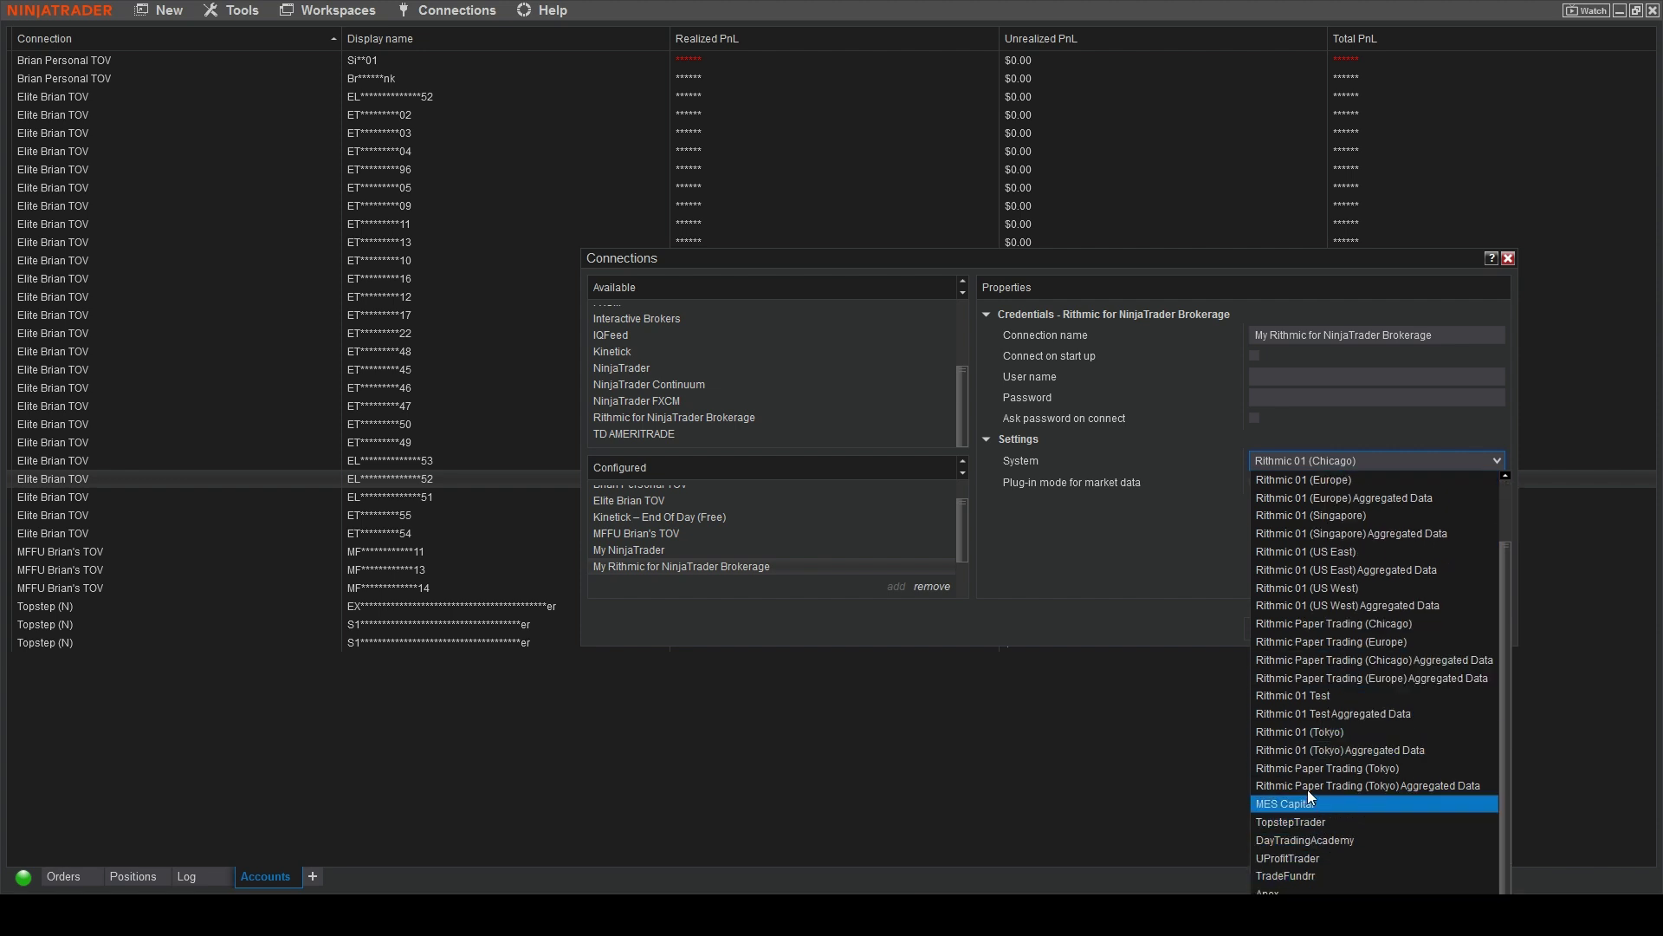
pyautogui.click(1140, 497)
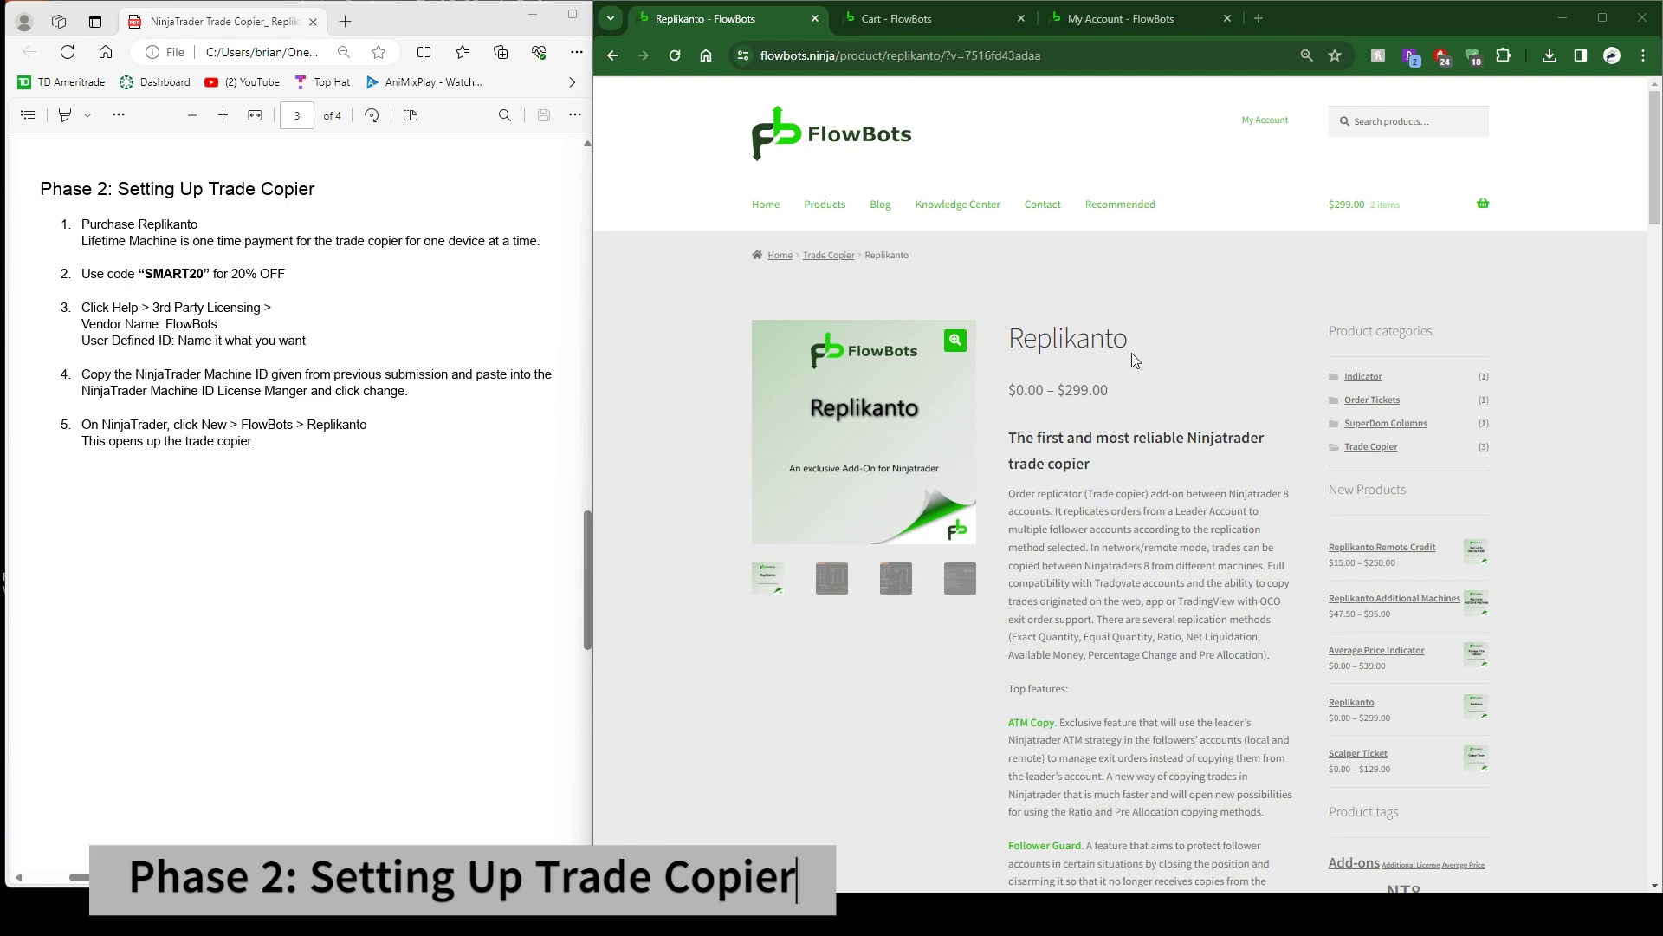
# Step: Review the cart holding Replikanto Single Machine with SMART20 applied and a $159.20 total
pyautogui.scroll(-3, 1081, 392)
pyautogui.scroll(-4, 1080, 520)
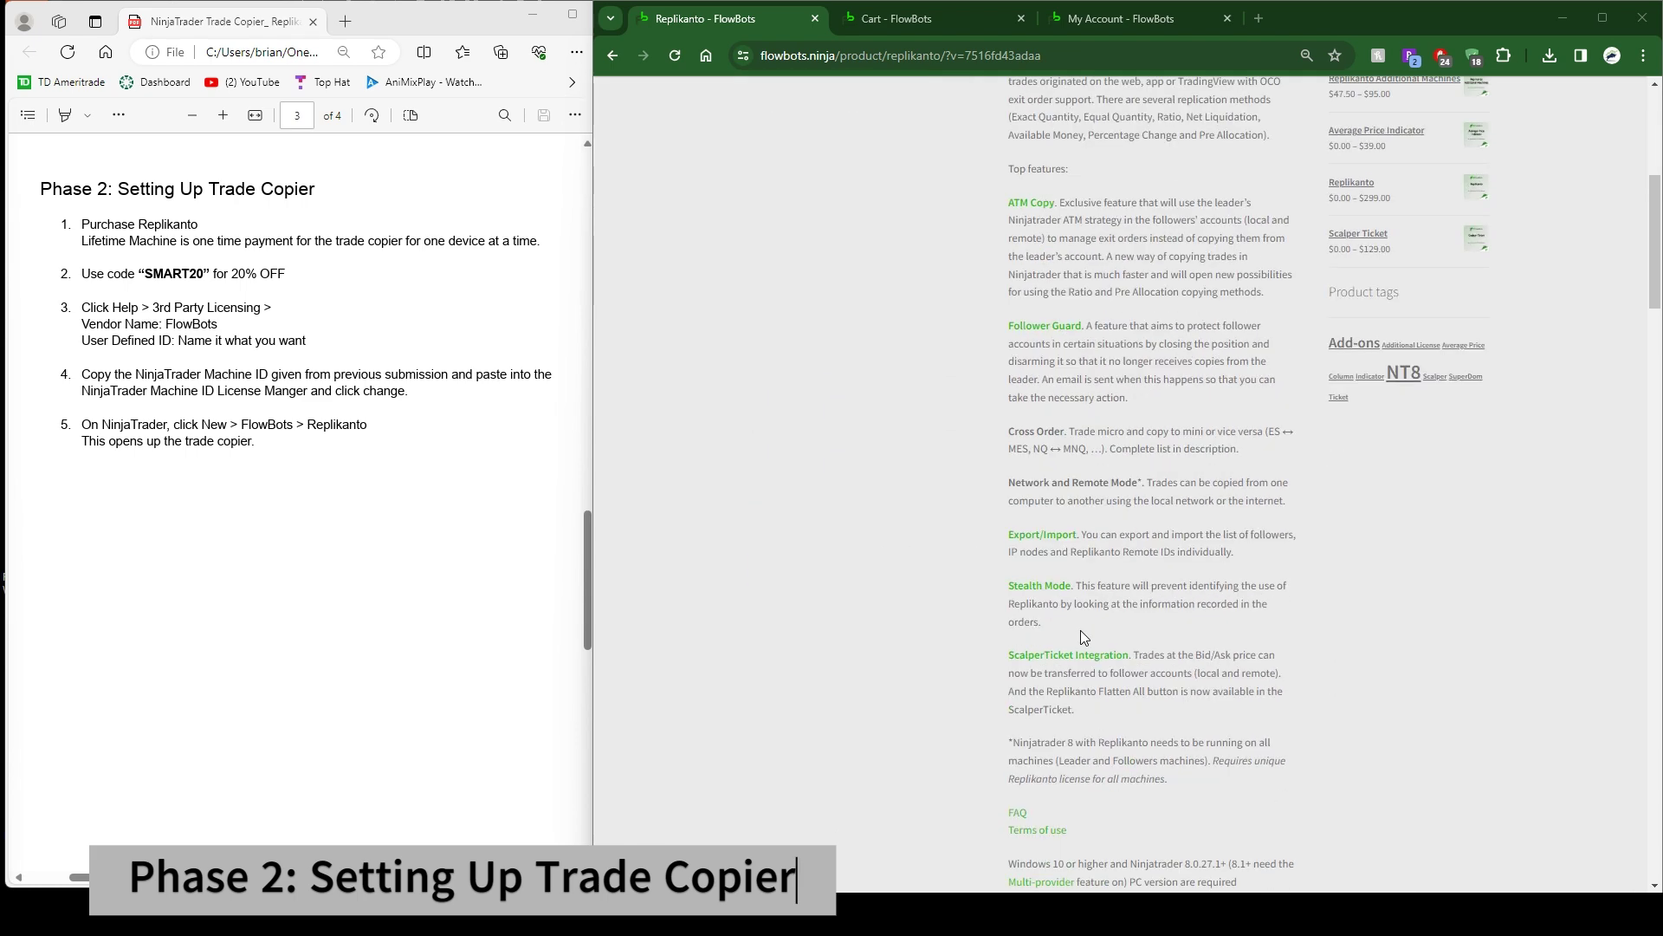
pyautogui.scroll(-4, 1066, 554)
pyautogui.scroll(-4, 1034, 563)
pyautogui.scroll(1, 1034, 563)
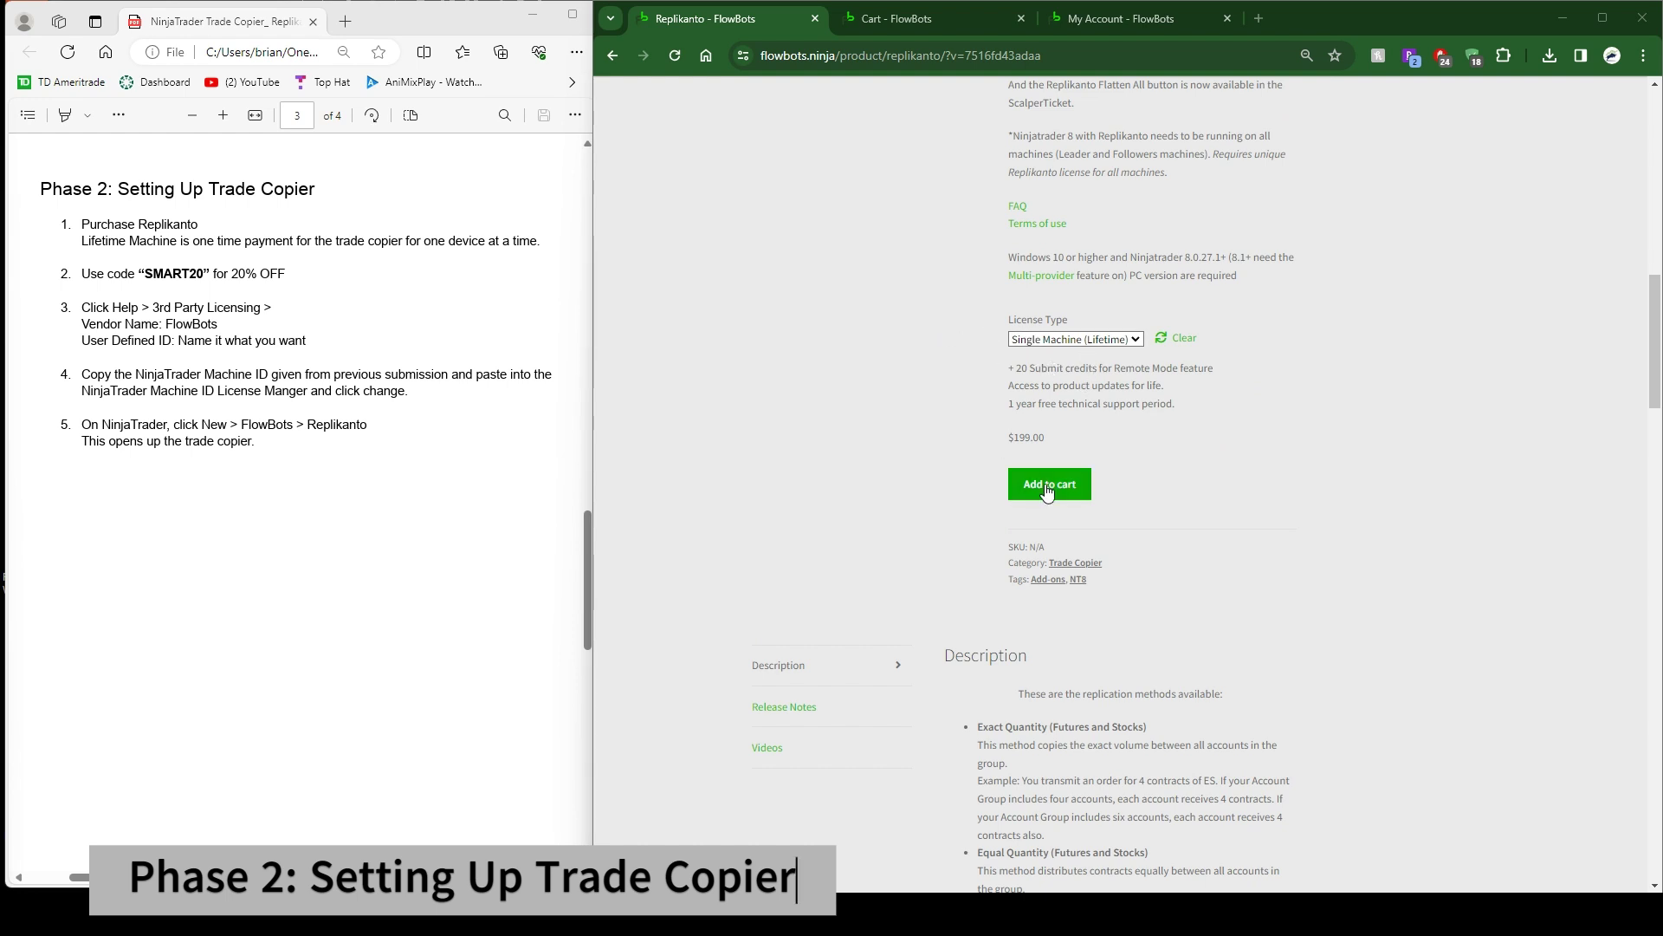
pyautogui.click(963, 22)
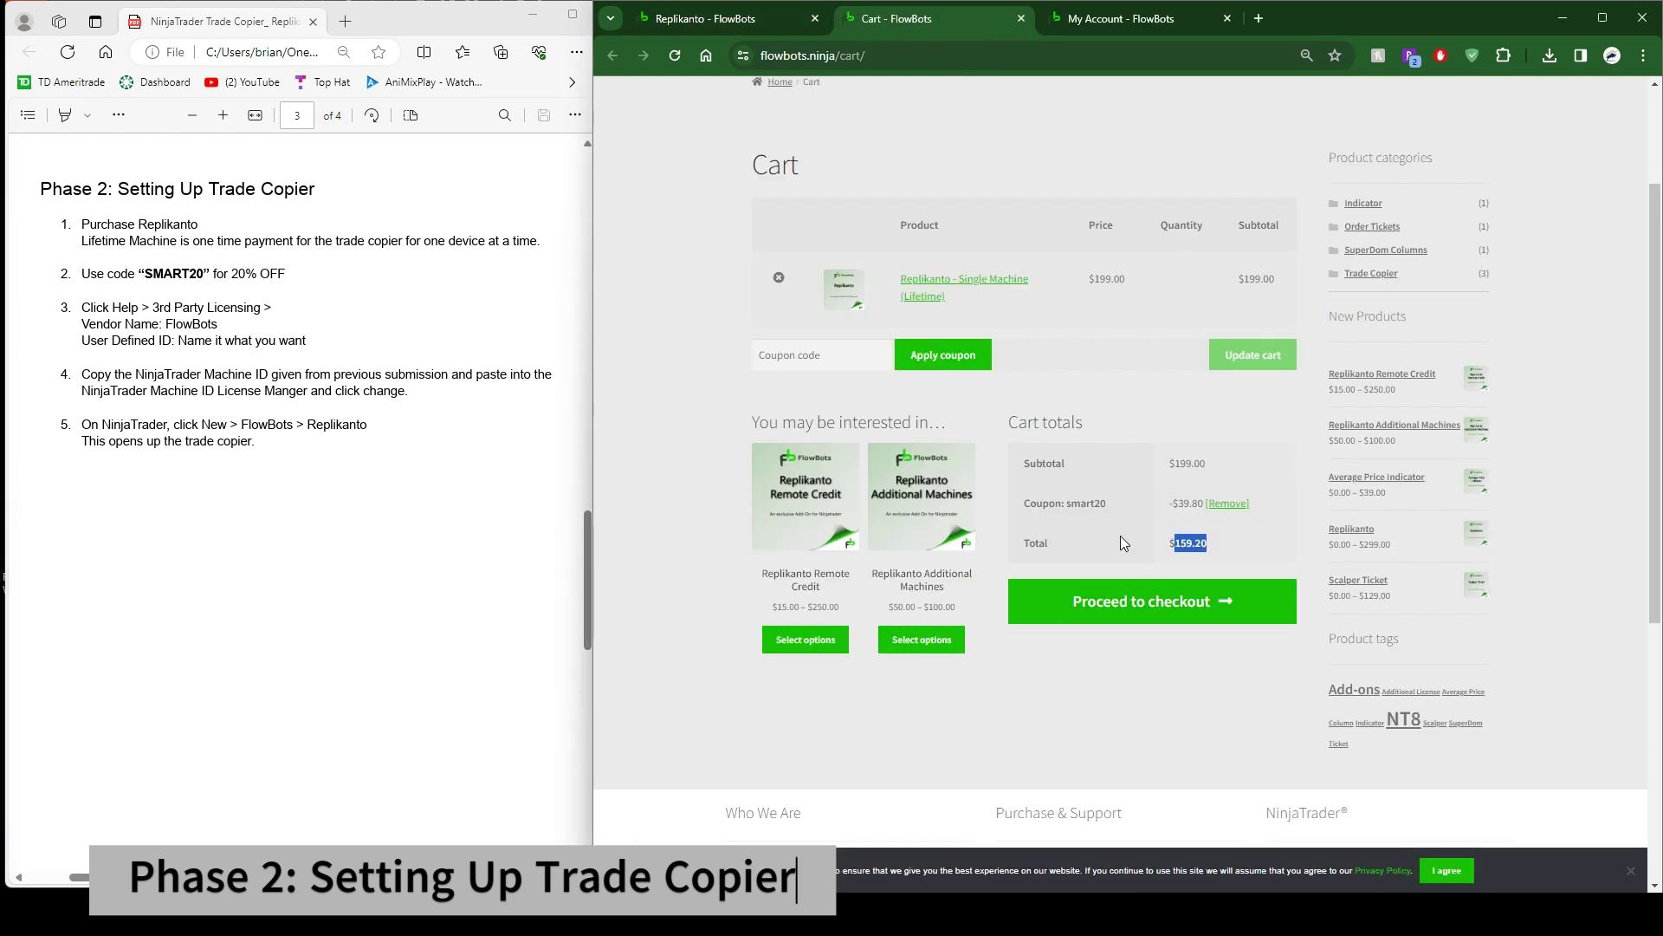
pyautogui.moveTo(1066, 506); pyautogui.dragTo(1208, 543)
pyautogui.click(1106, 506)
pyautogui.click(1097, 525)
pyautogui.click(1557, 19)
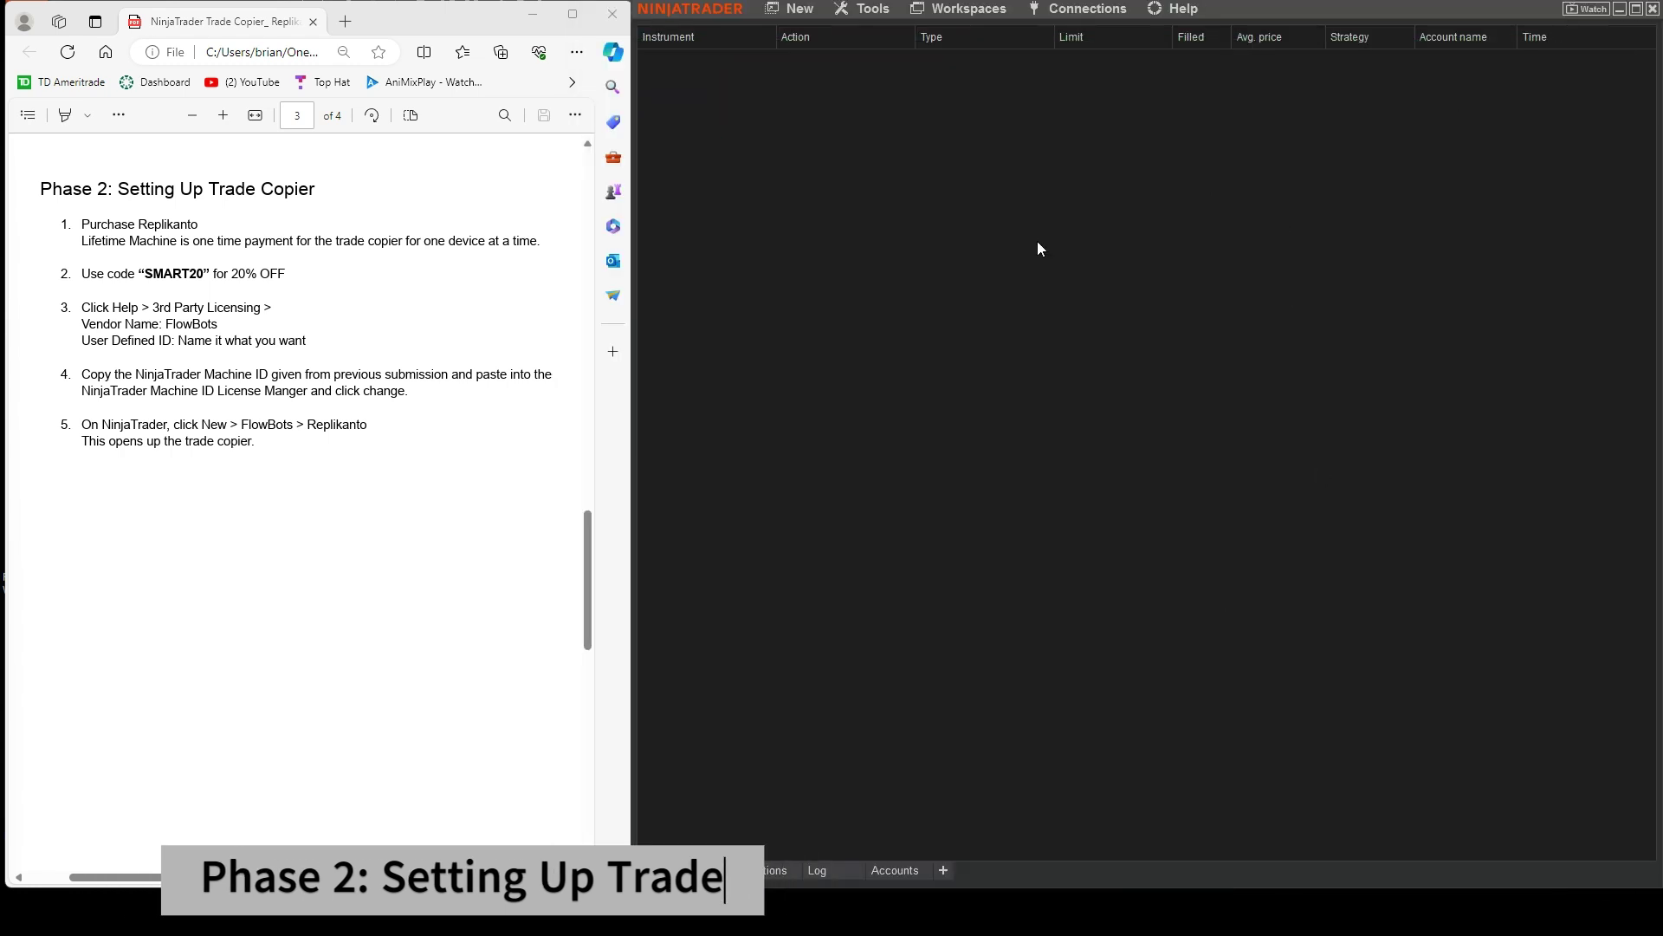
pyautogui.click(1198, 10)
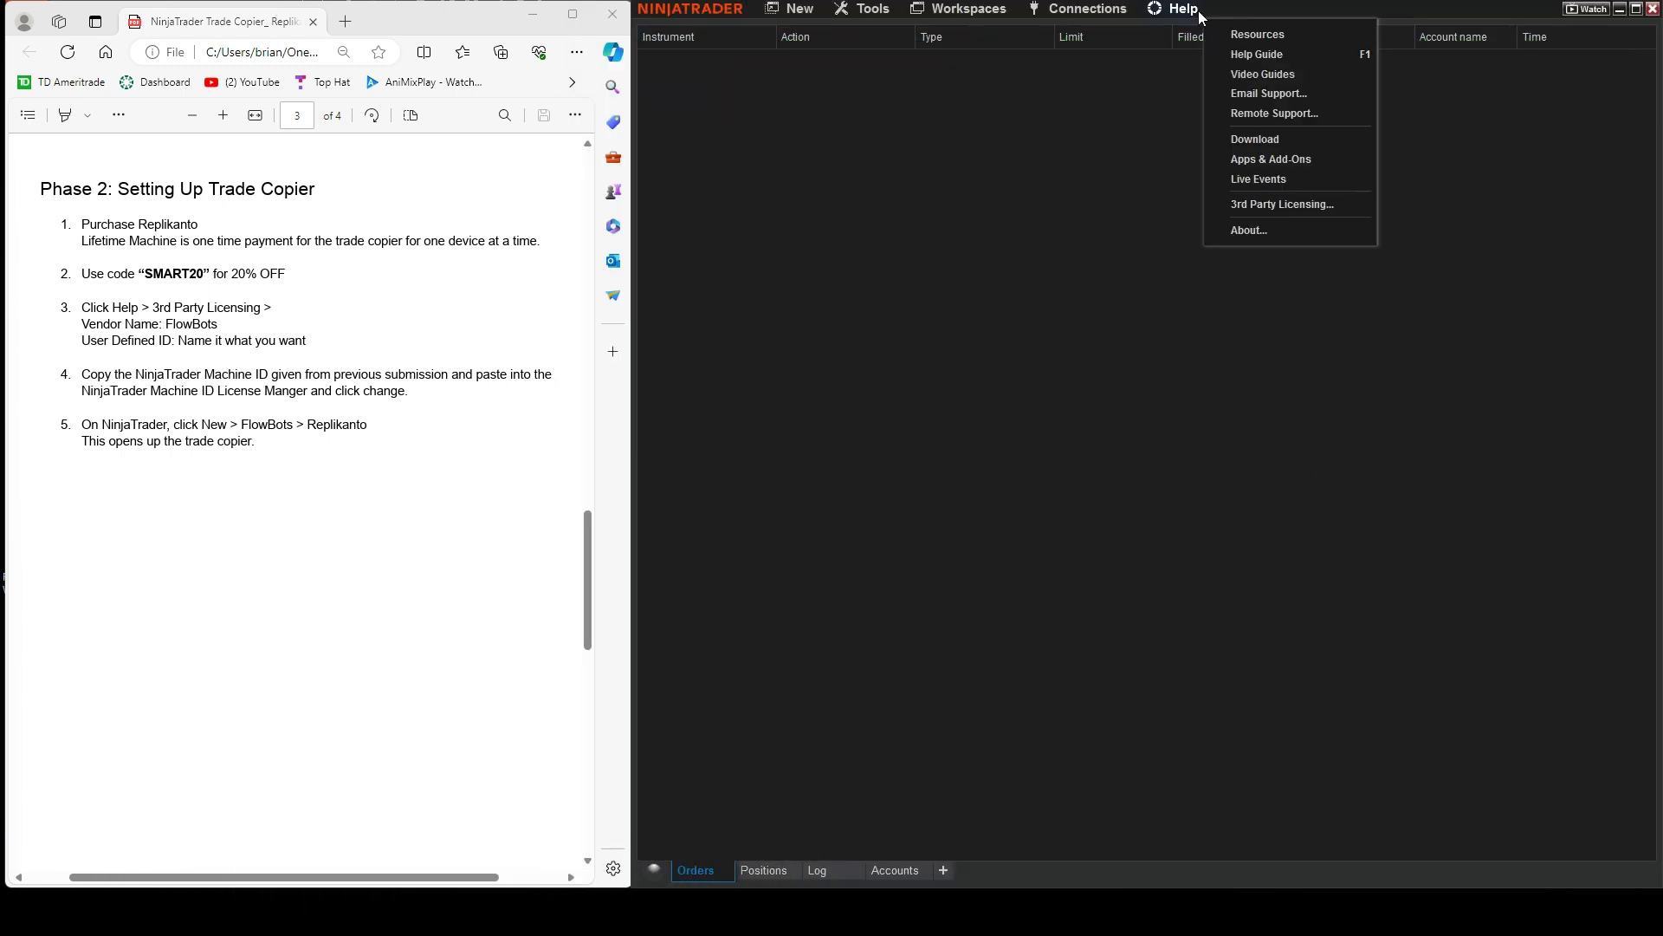
pyautogui.click(1279, 205)
pyautogui.click(1141, 409)
pyautogui.write('FlowBot')
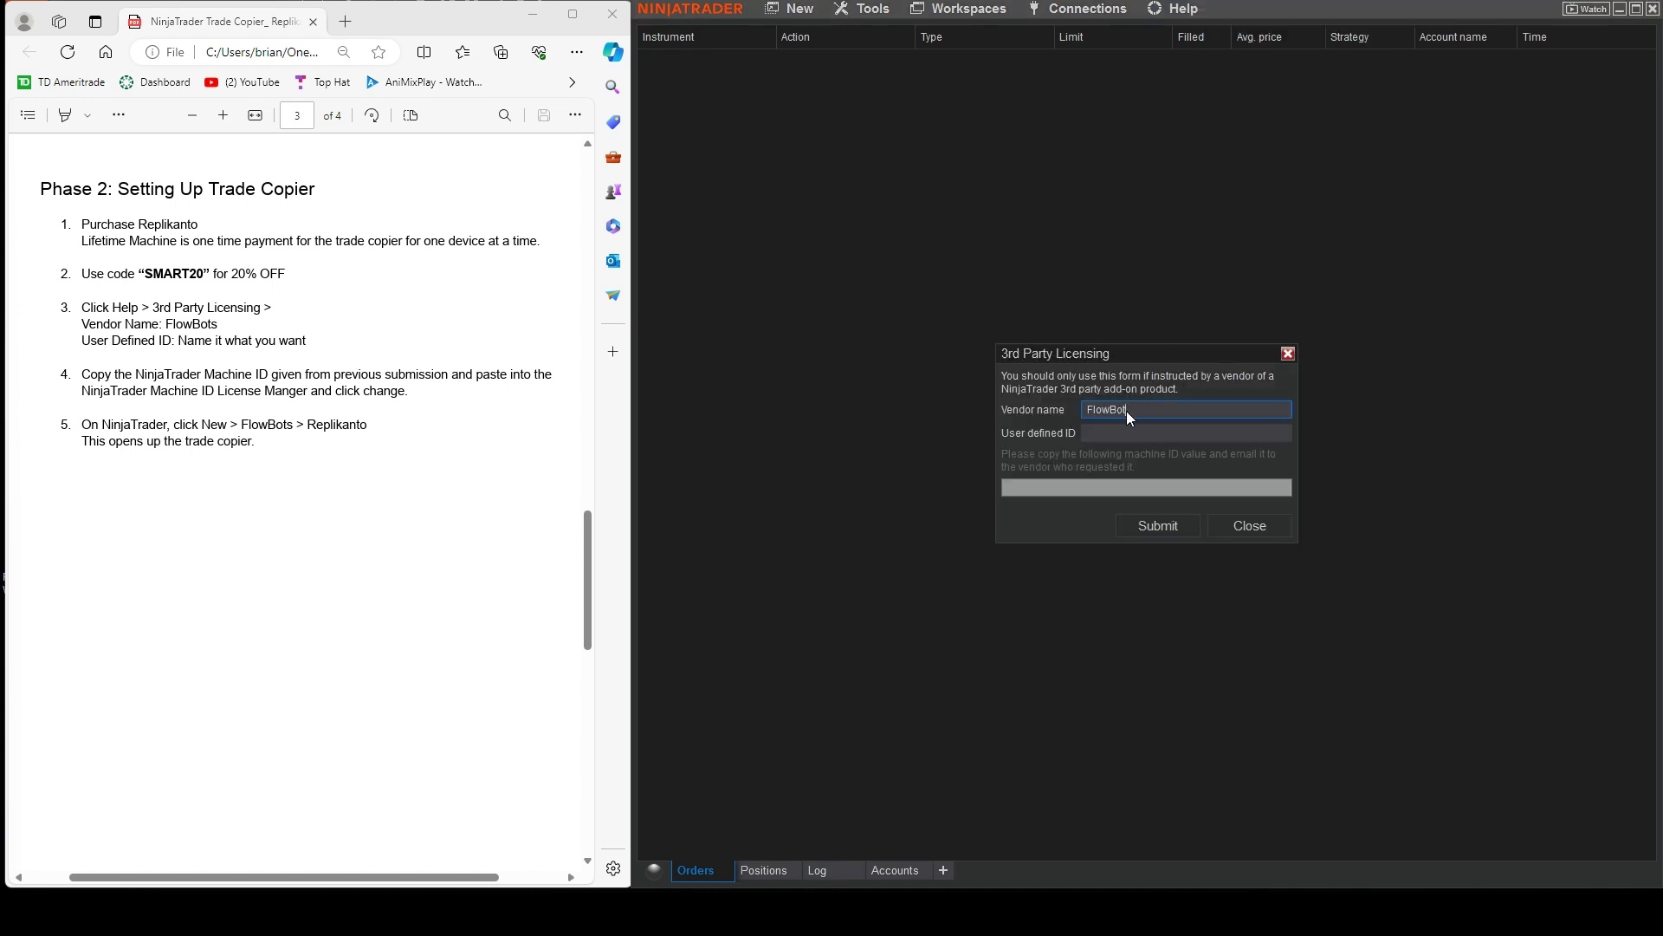
pyautogui.press('Tab')
pyautogui.write('Bri')
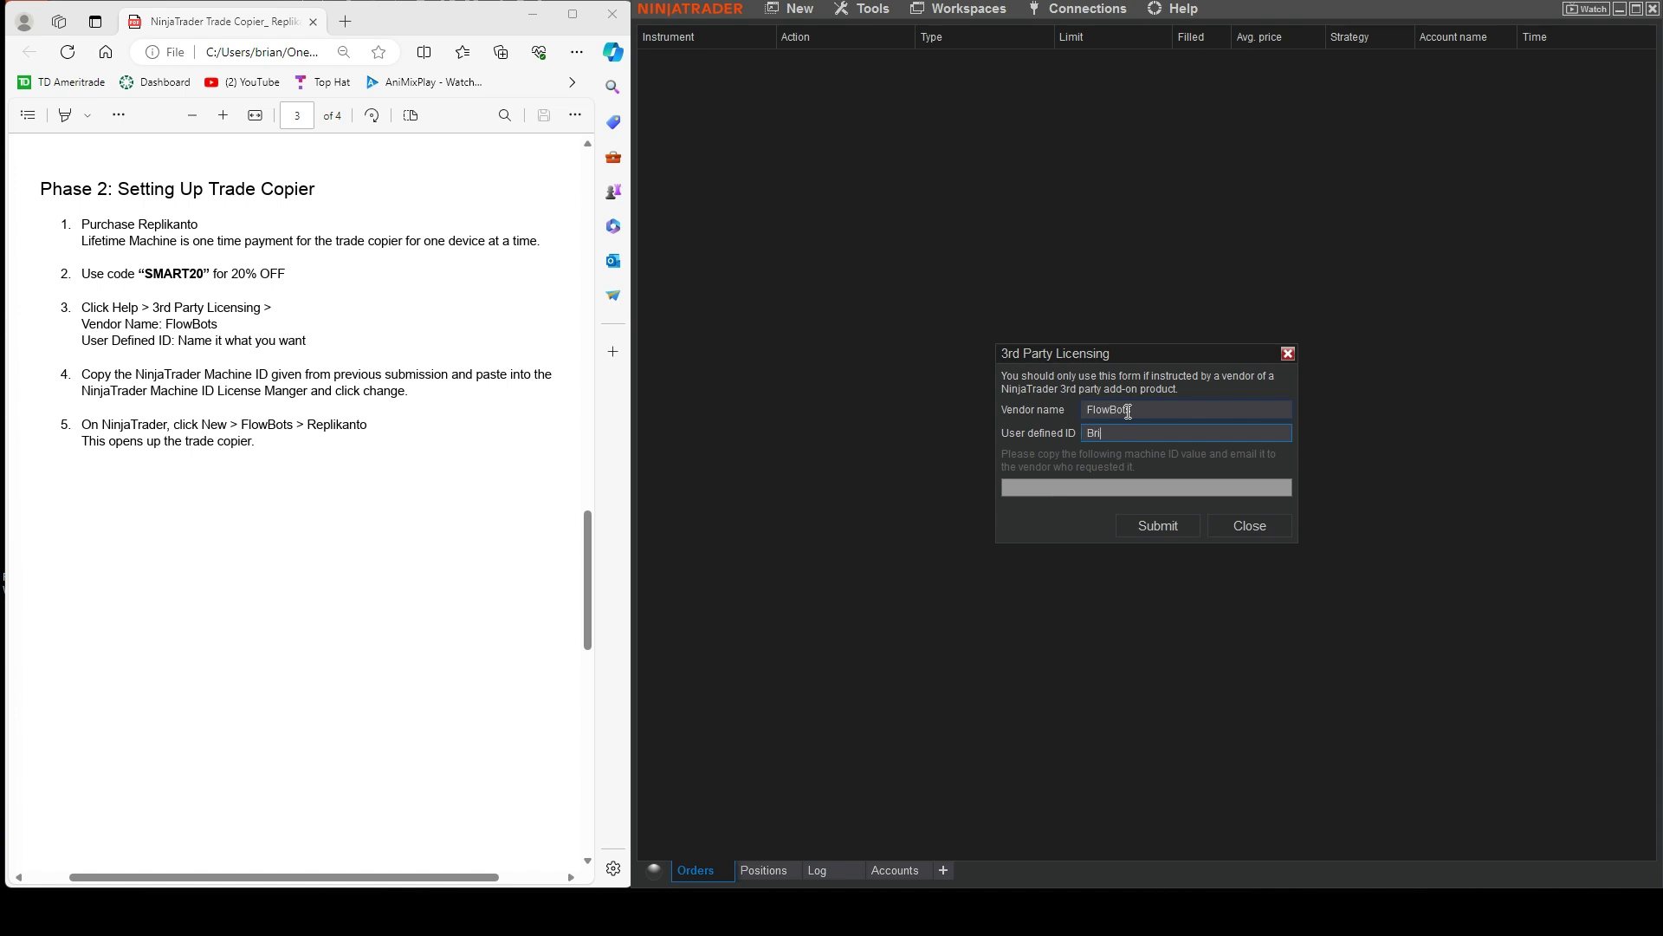
pyautogui.write('anStonk')
pyautogui.moveTo(985, 910)
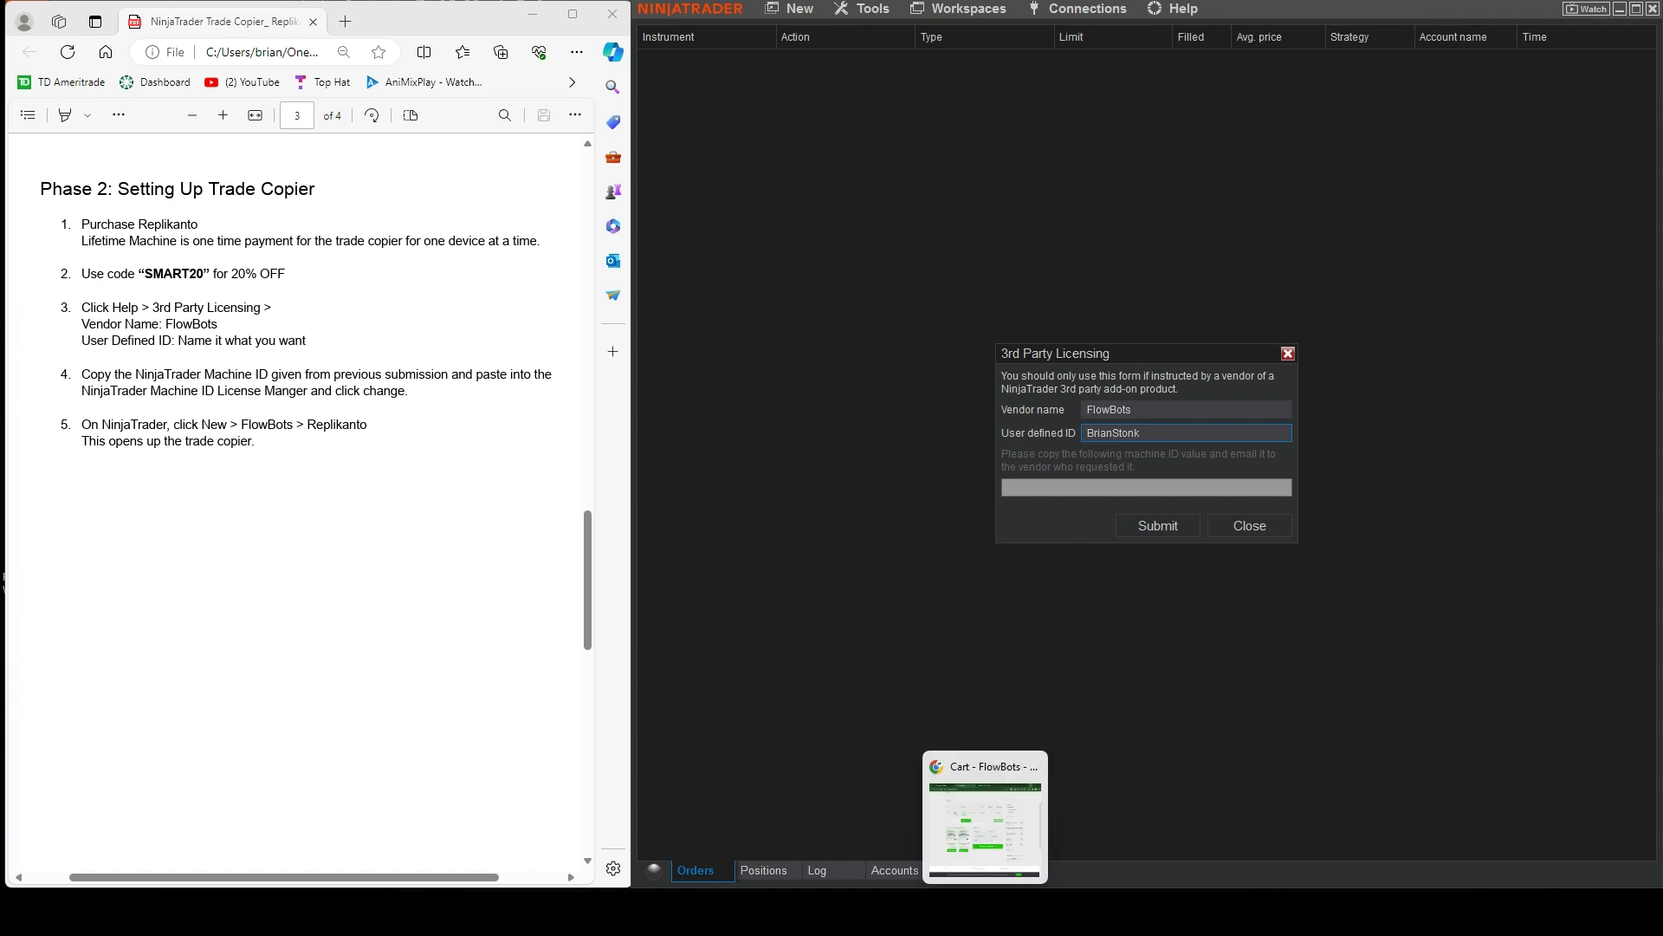
pyautogui.click(970, 792)
pyautogui.click(1147, 19)
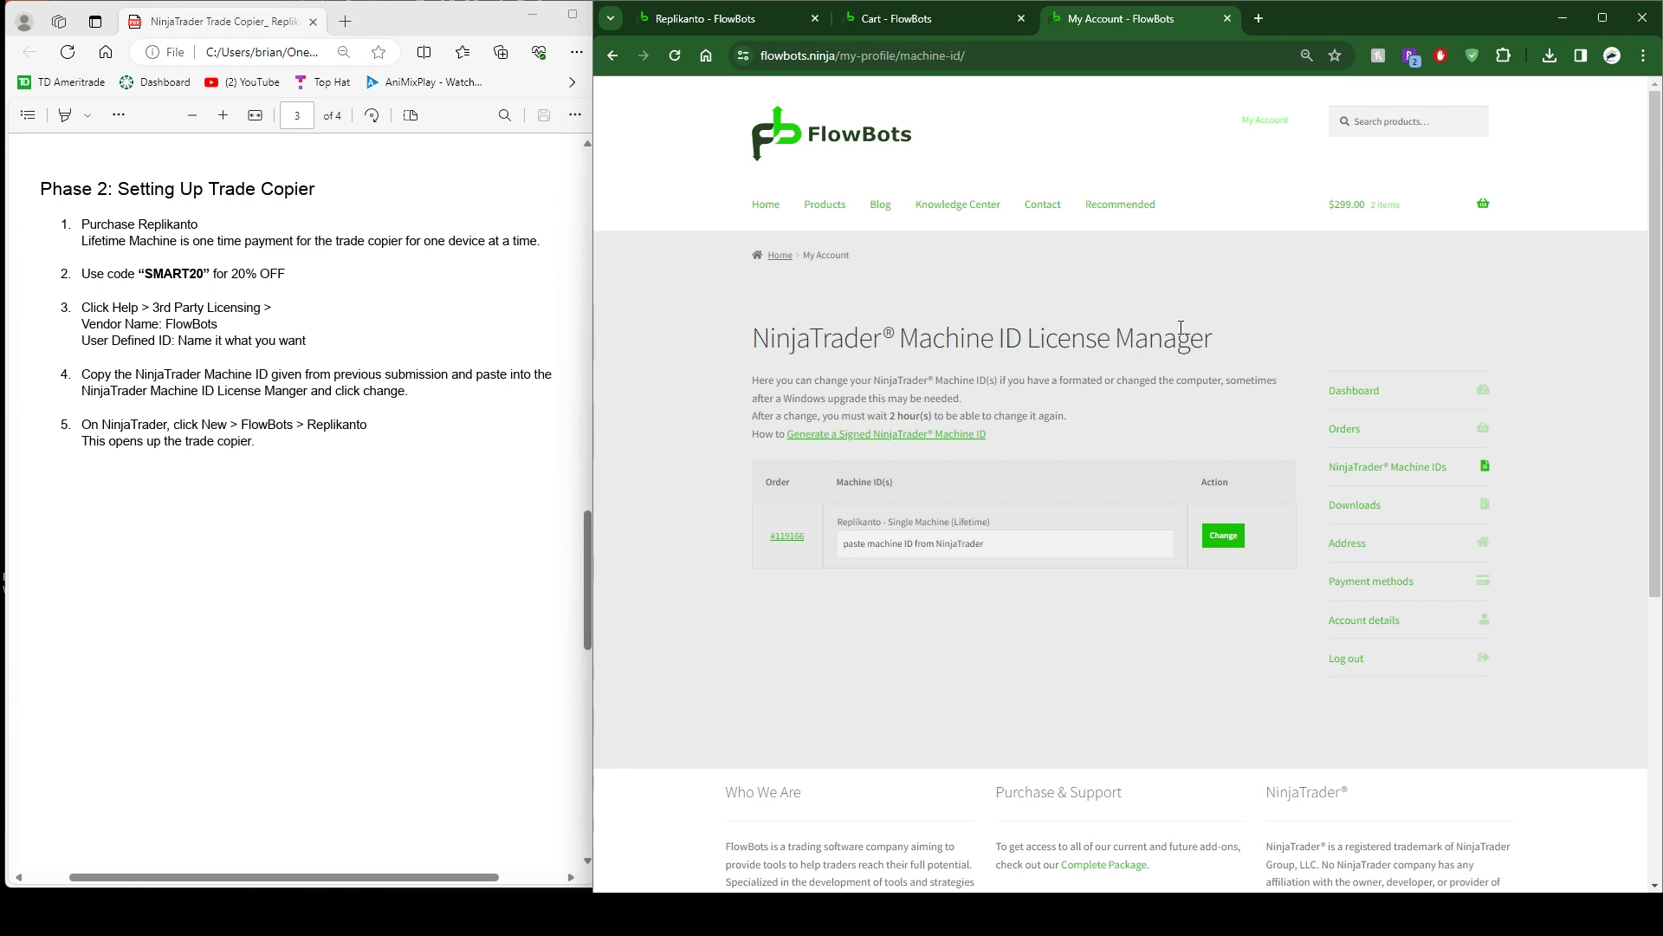
# Step: Minimize the browser to return to NinjaTrader's Replikanto window
pyautogui.click(1578, 29)
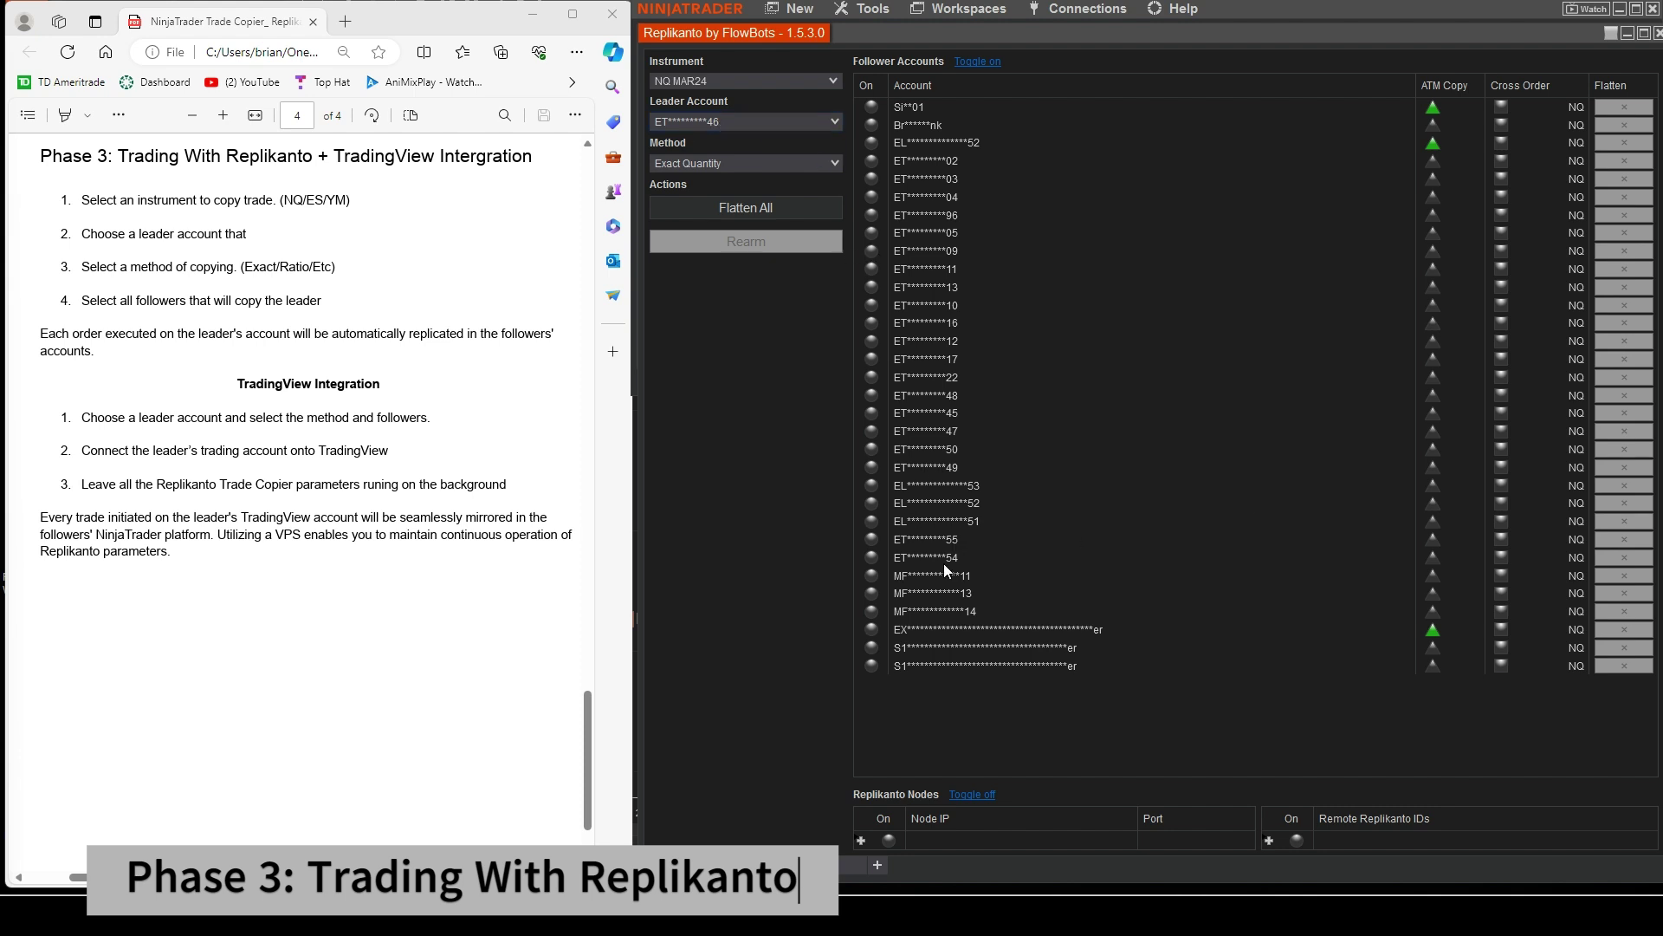
# Step: Switch on copying for the MF, two ET and top follower accounts in Replikanto
pyautogui.click(872, 575)
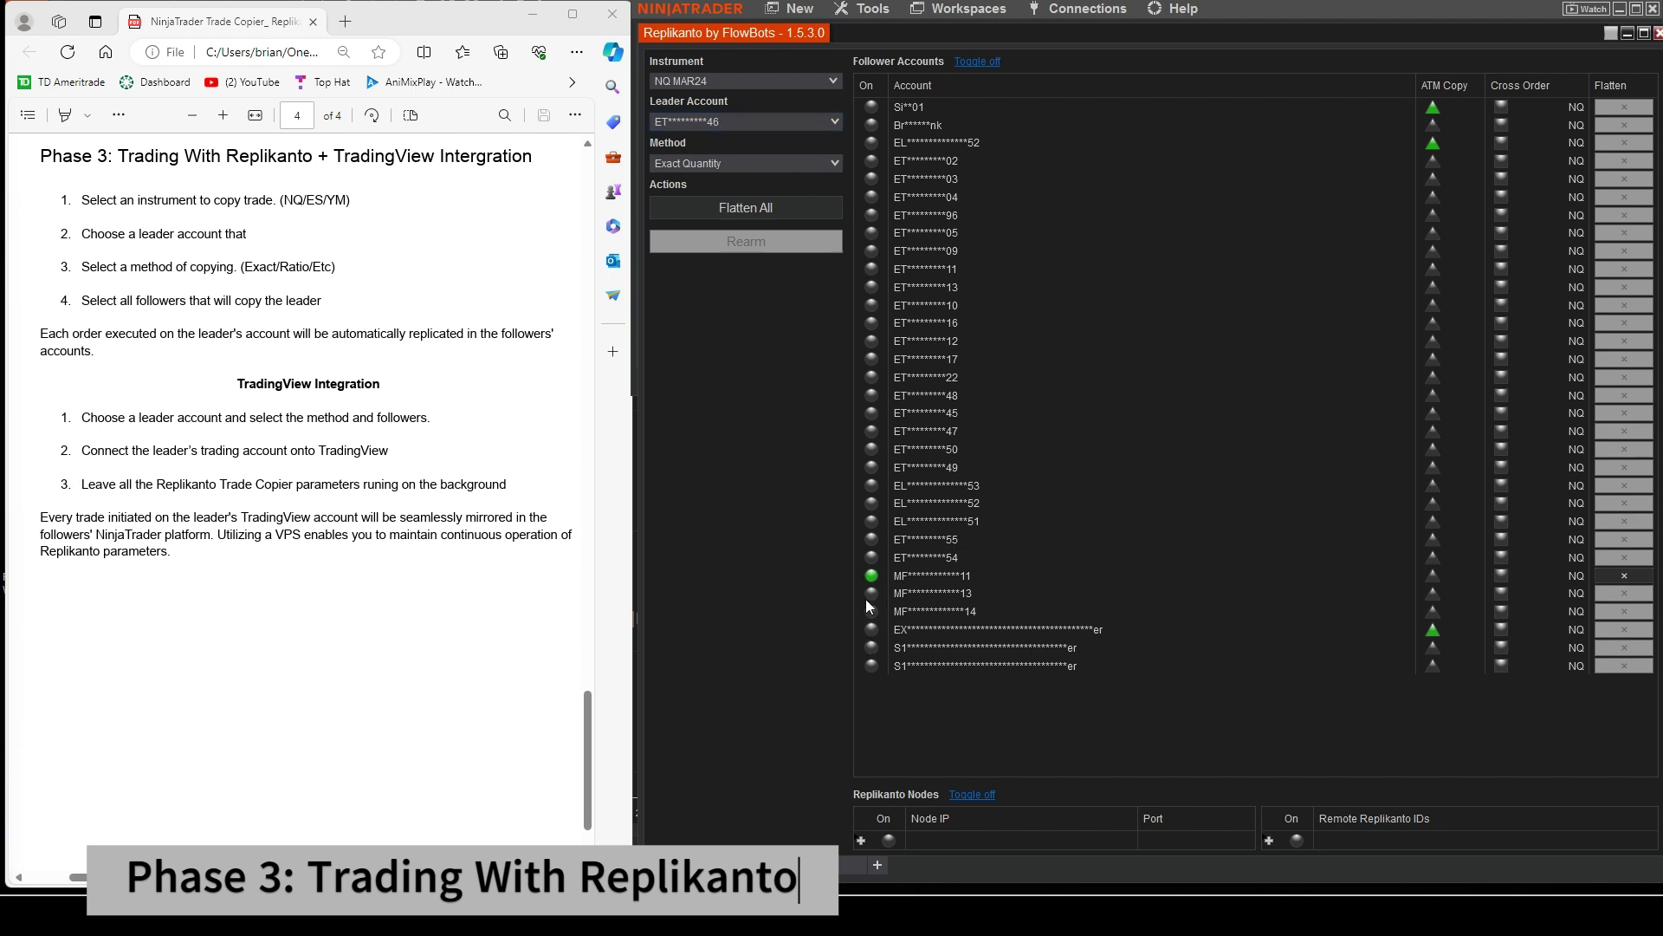
pyautogui.click(872, 610)
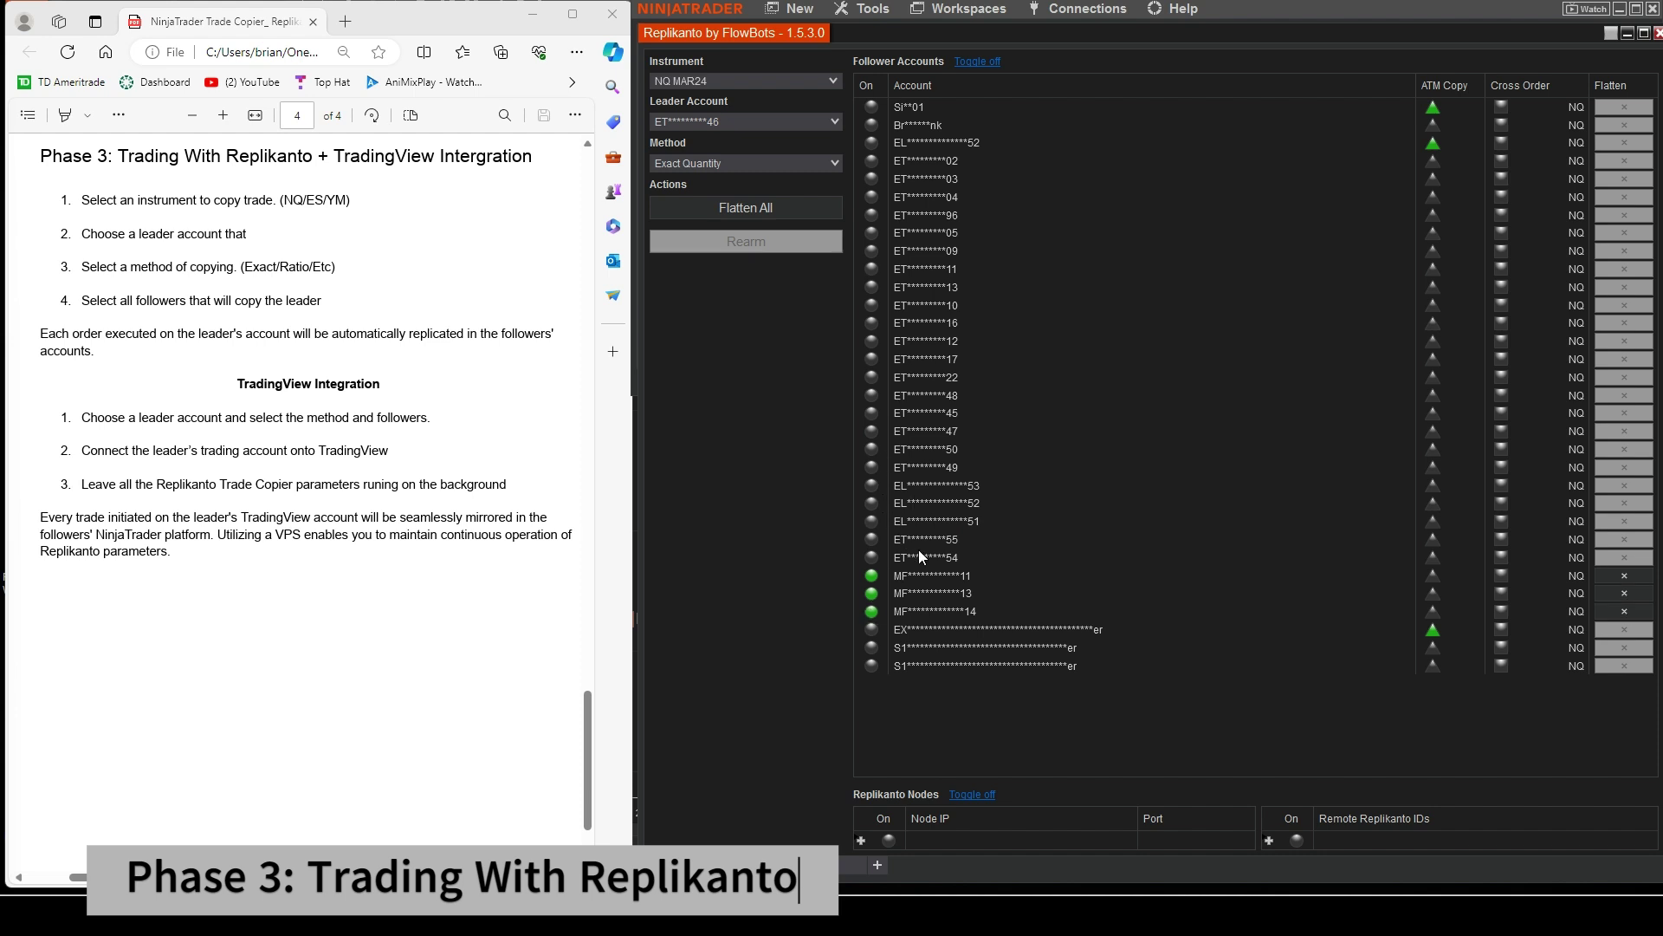
pyautogui.click(871, 557)
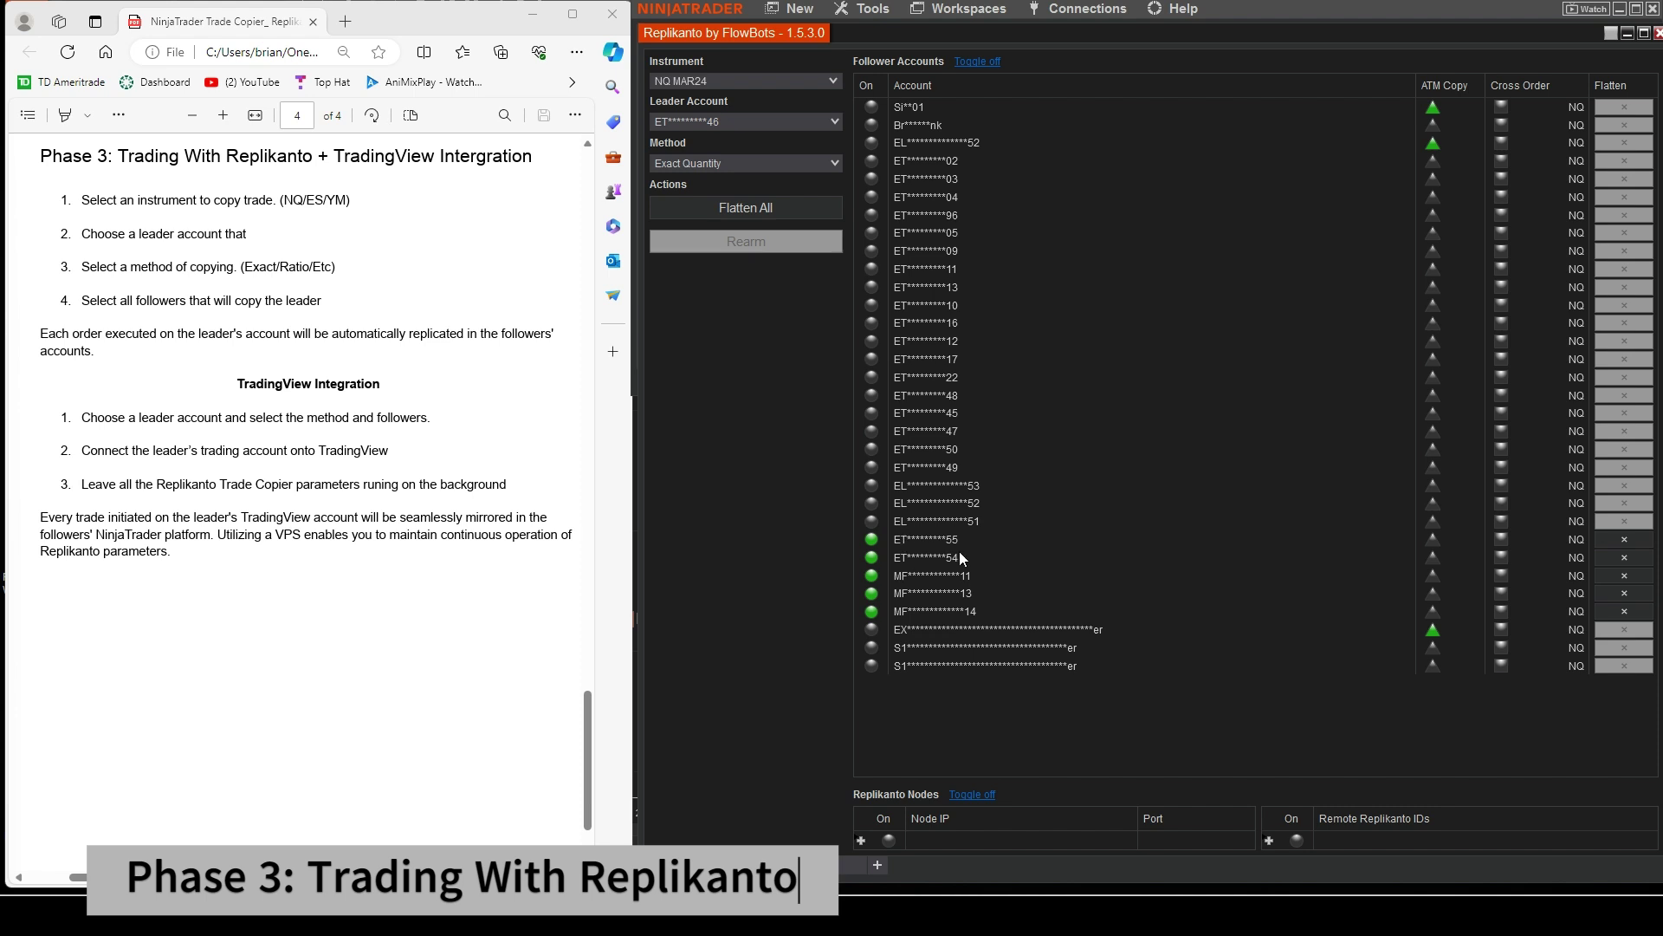
pyautogui.click(873, 107)
# Step: Enable ATM Copy on four follower rows, briefly toggling Cross Order to MNQ on and off
pyautogui.click(1432, 556)
pyautogui.click(1433, 593)
pyautogui.click(1432, 611)
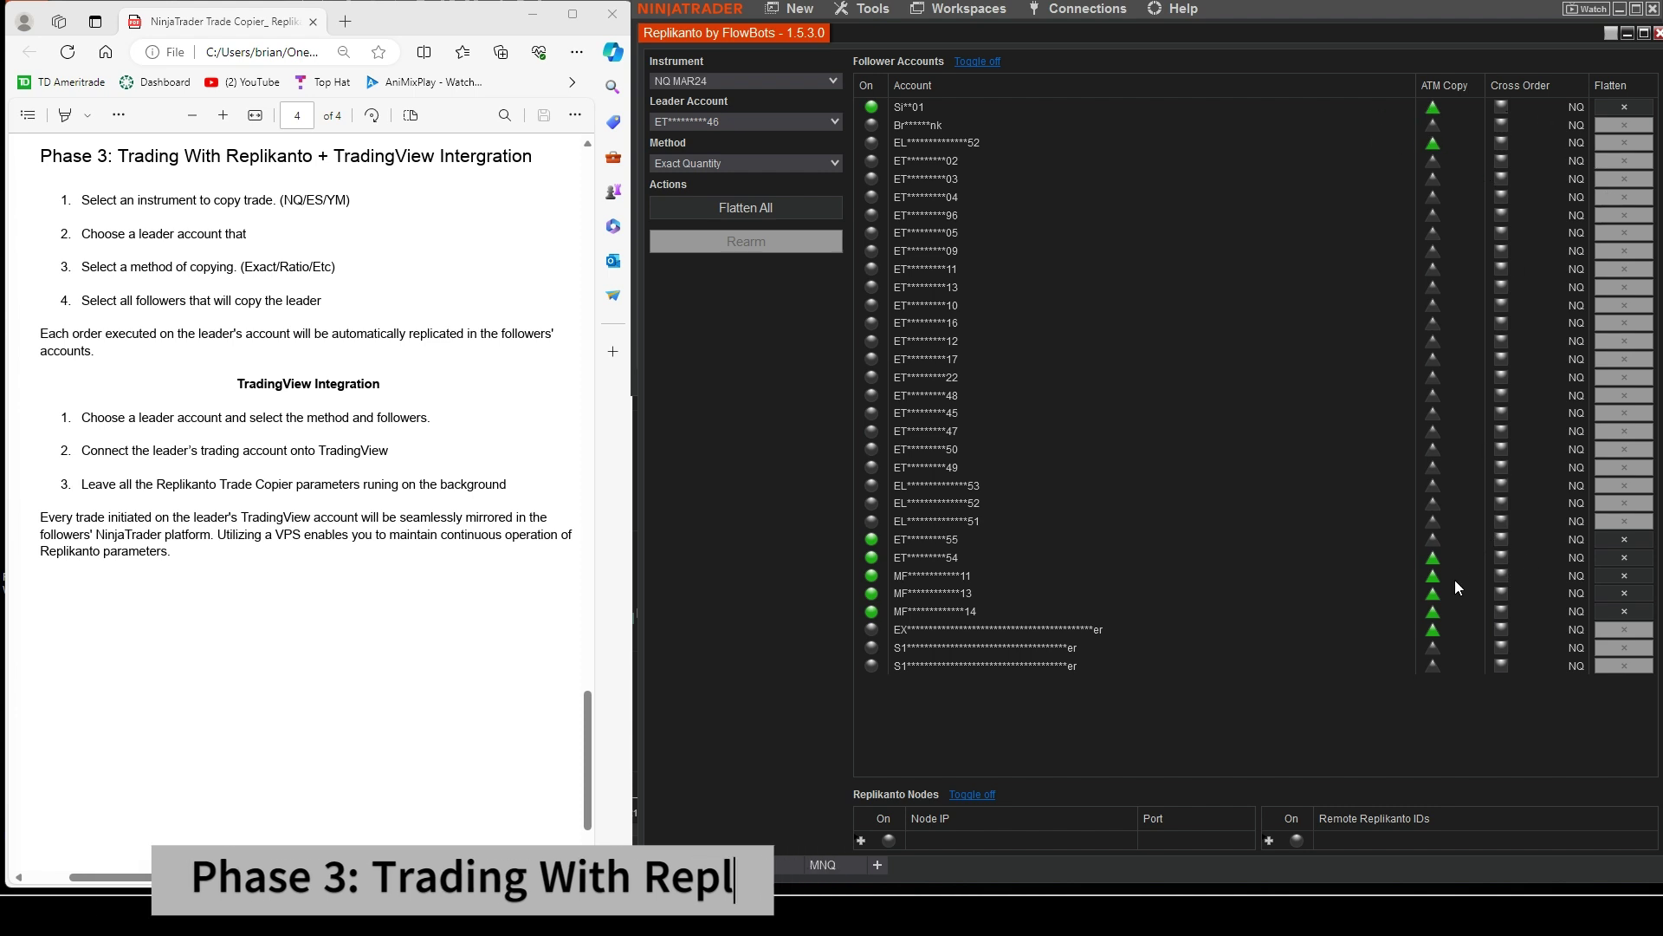
pyautogui.click(1501, 592)
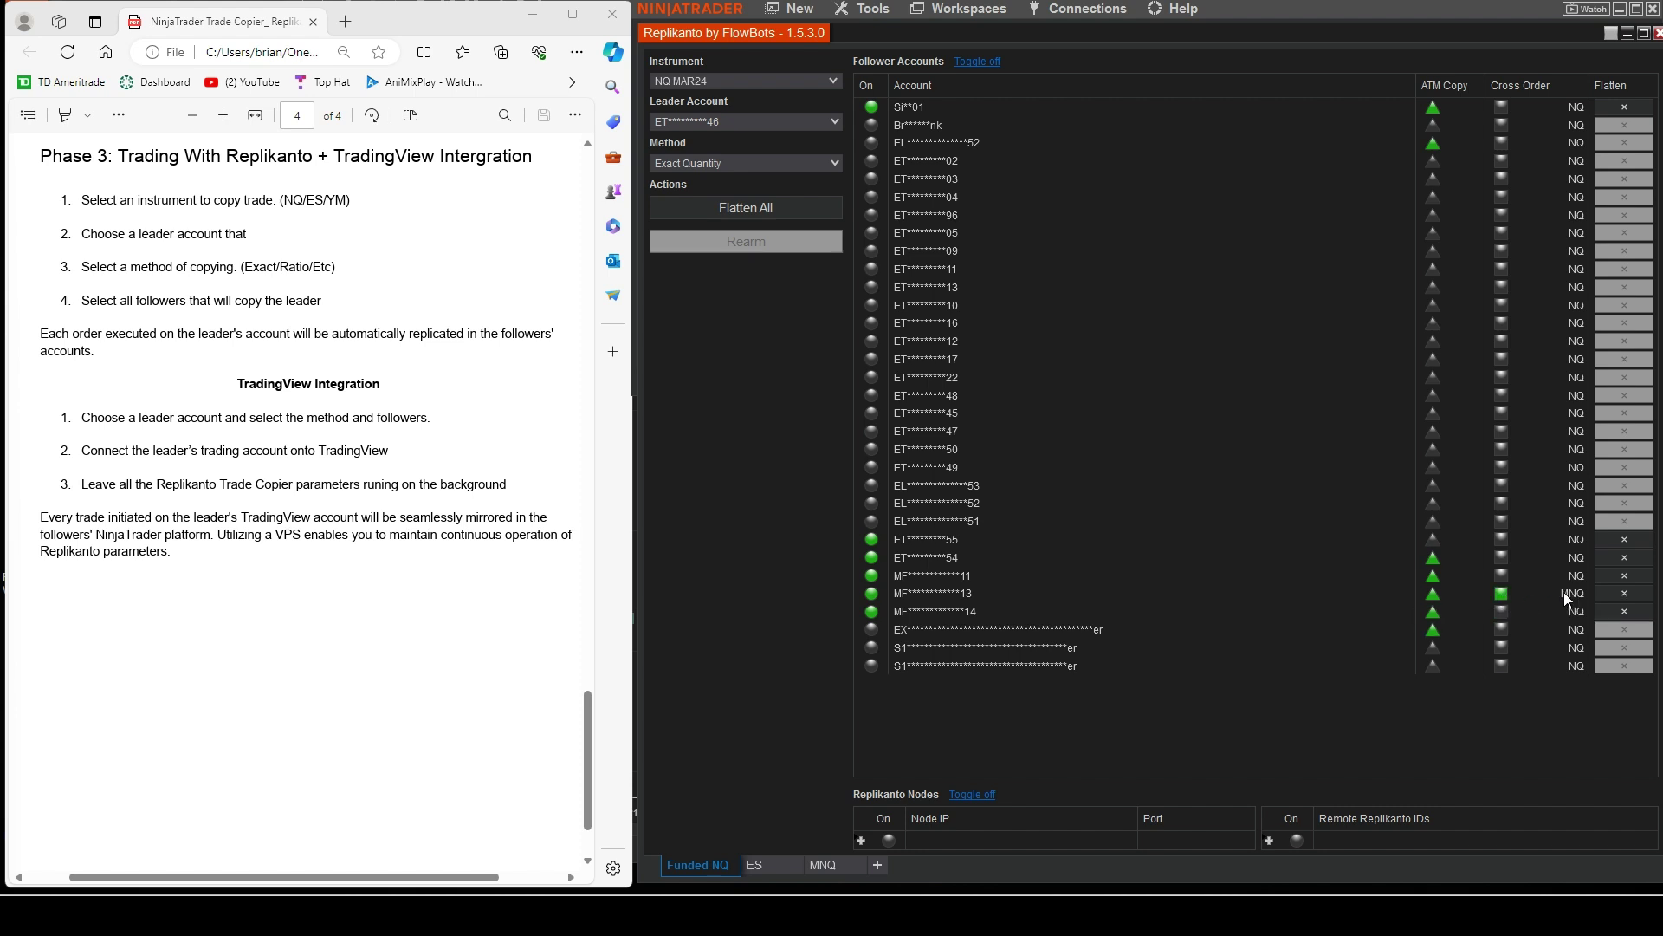
pyautogui.click(1503, 593)
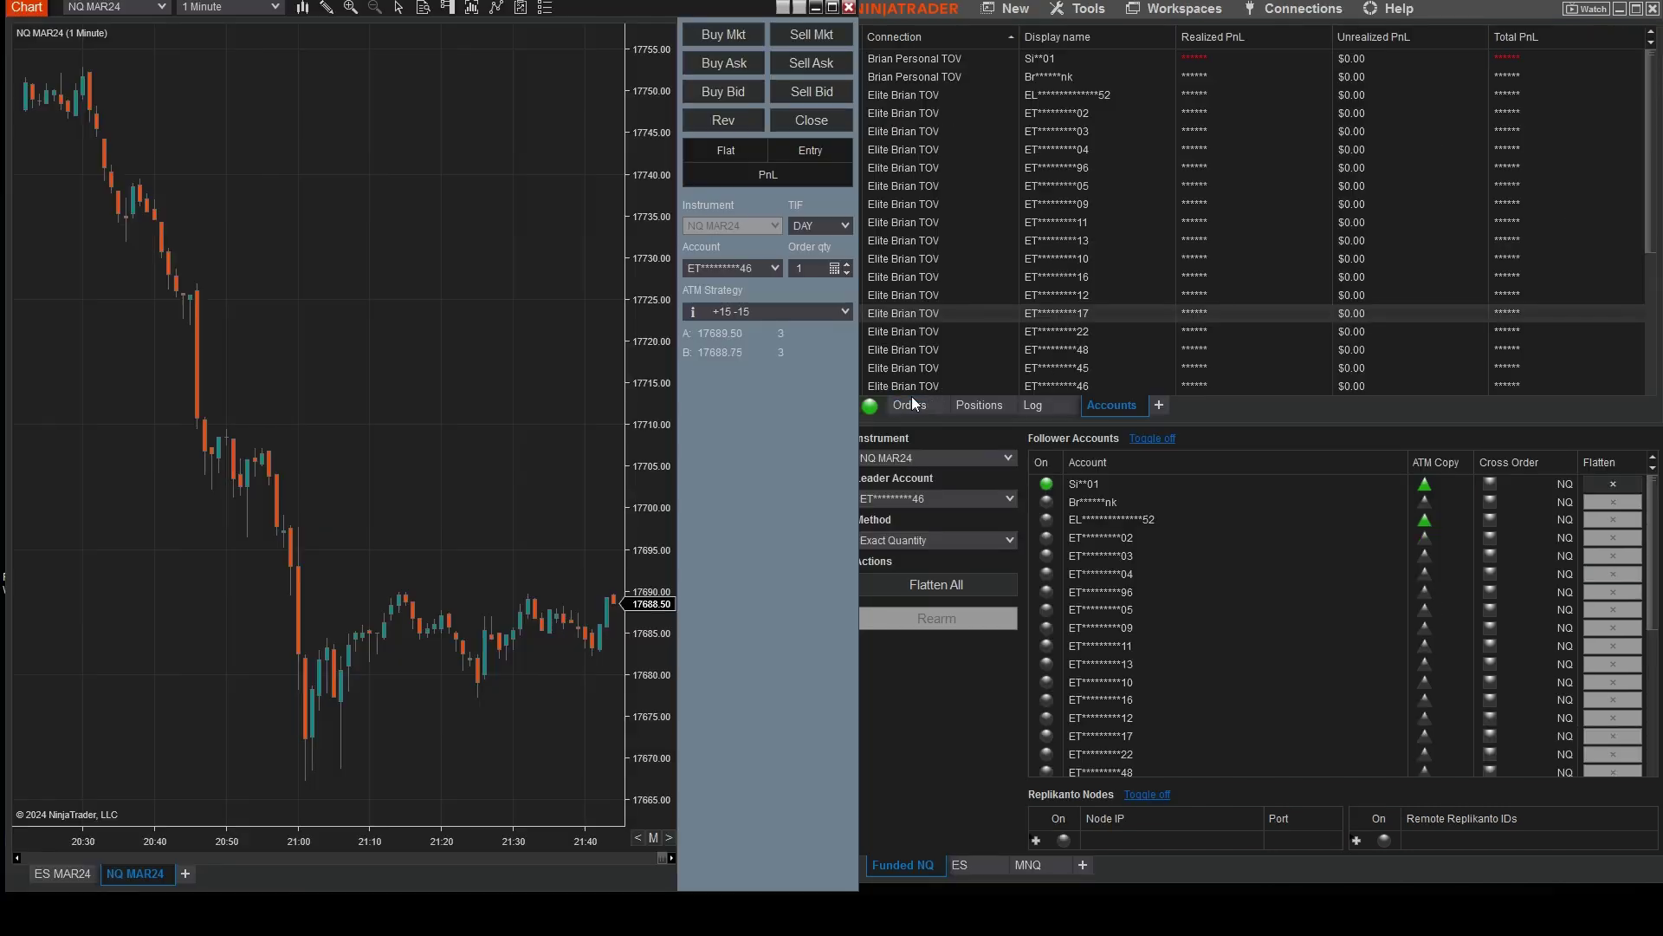
# Step: Check the working orders list, then bring the NQ chart forward and scroll it
pyautogui.click(912, 403)
pyautogui.rightClick(980, 223)
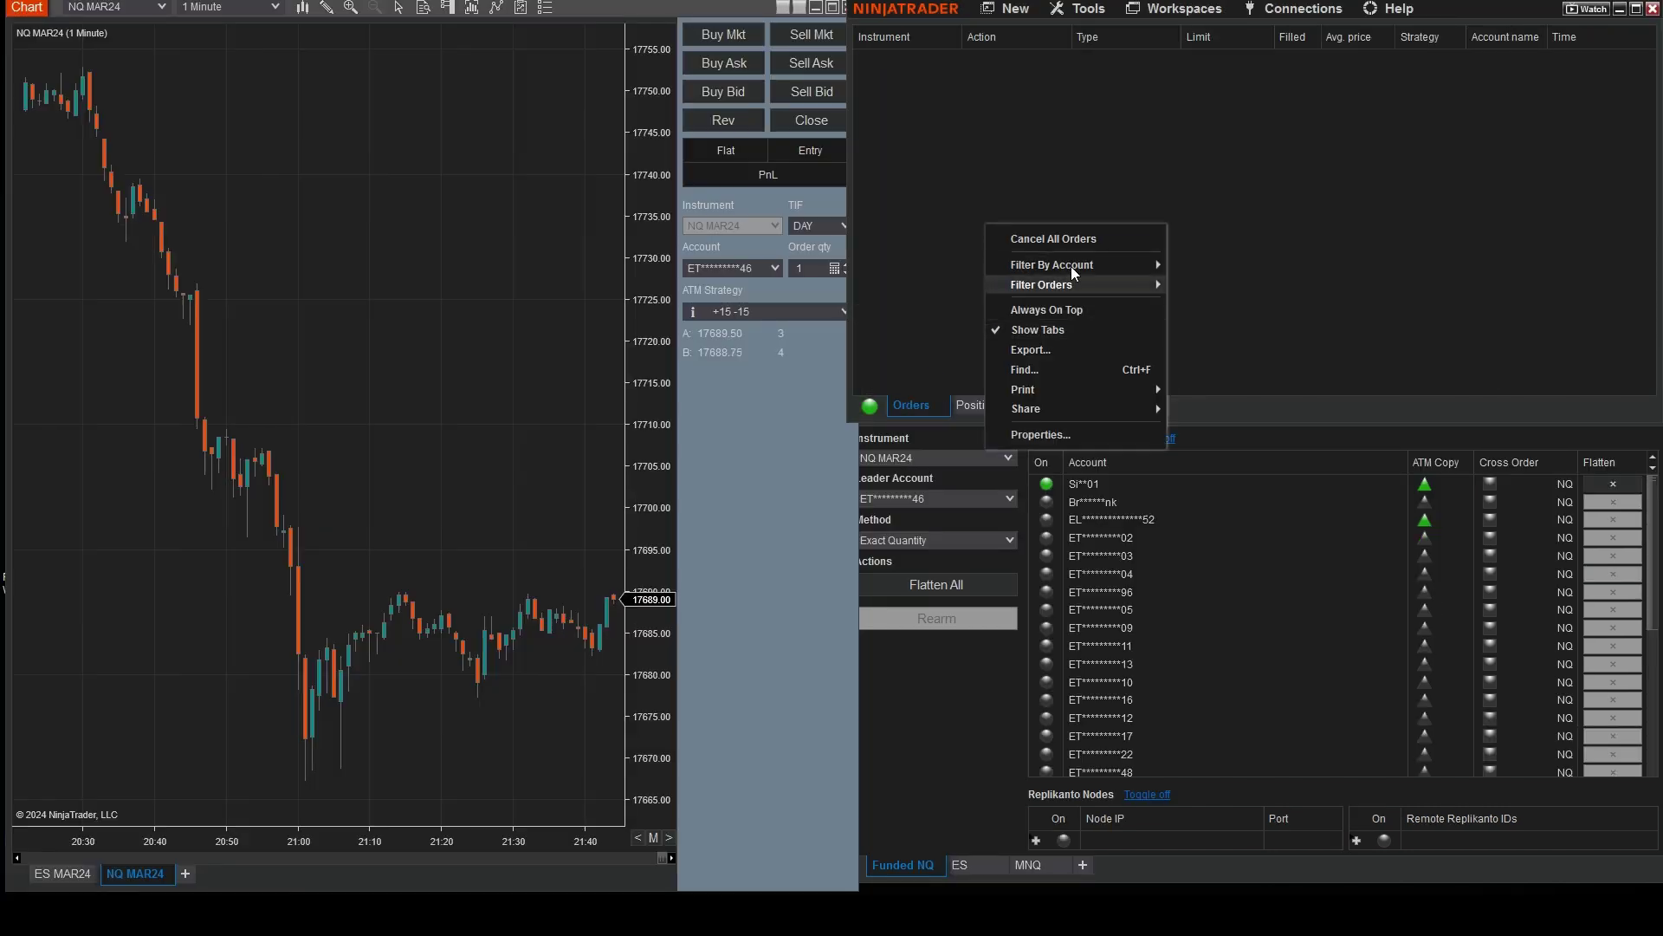
pyautogui.click(1068, 238)
pyautogui.click(556, 453)
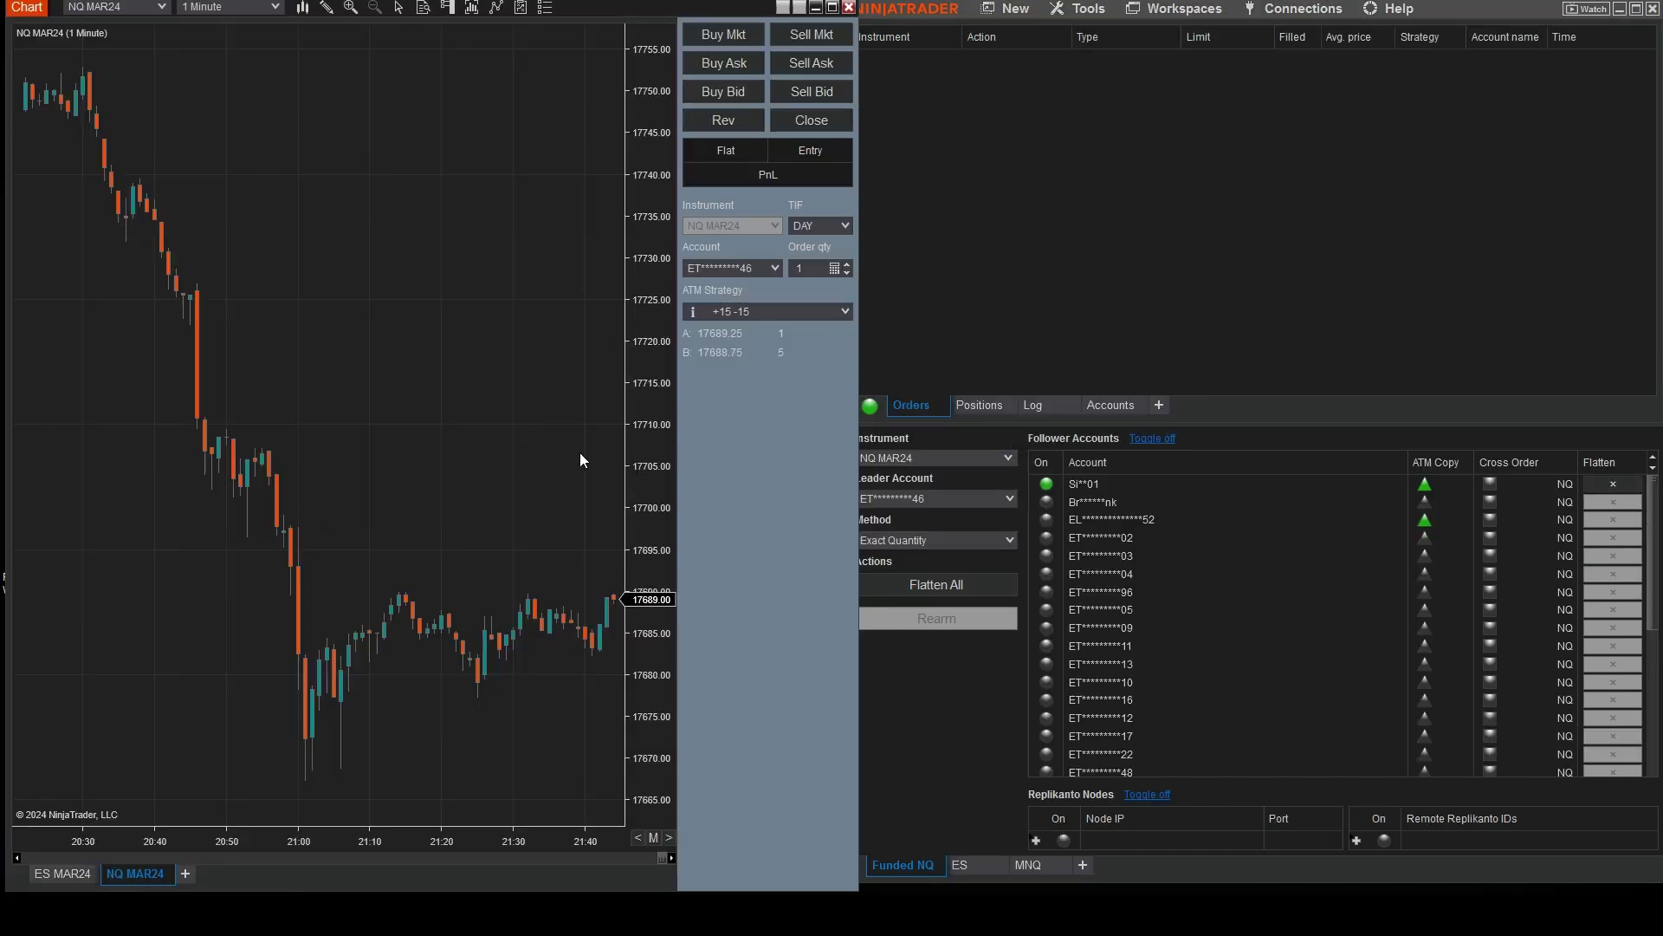
pyautogui.scroll(-2, 579, 452)
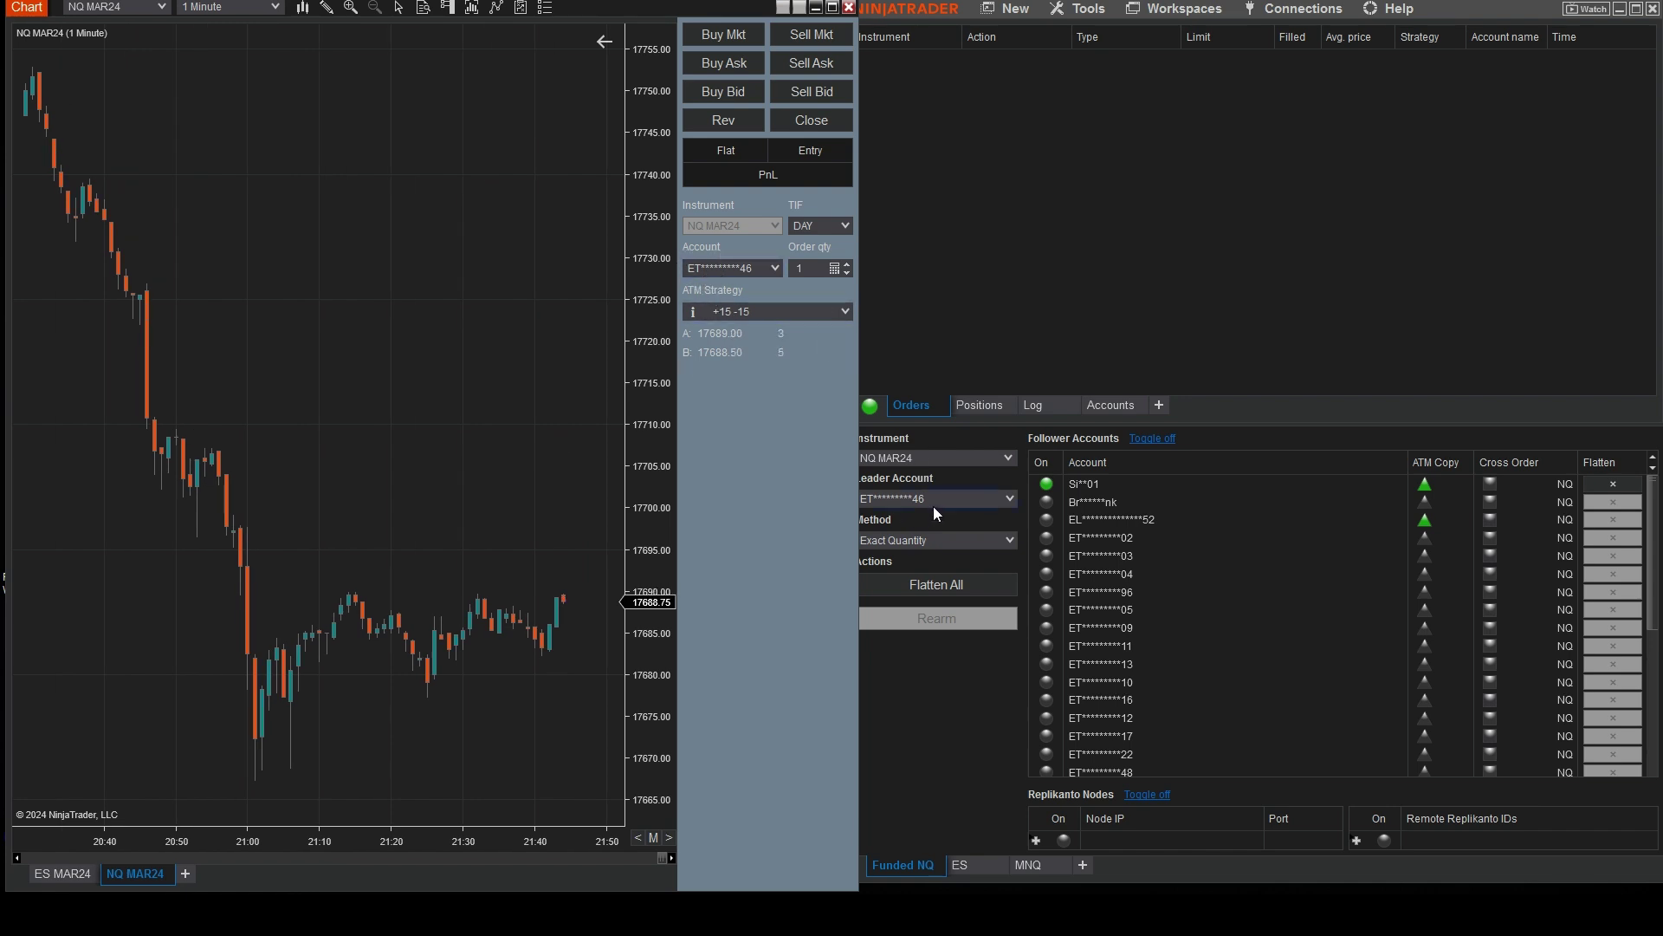
pyautogui.scroll(-2, 543, 424)
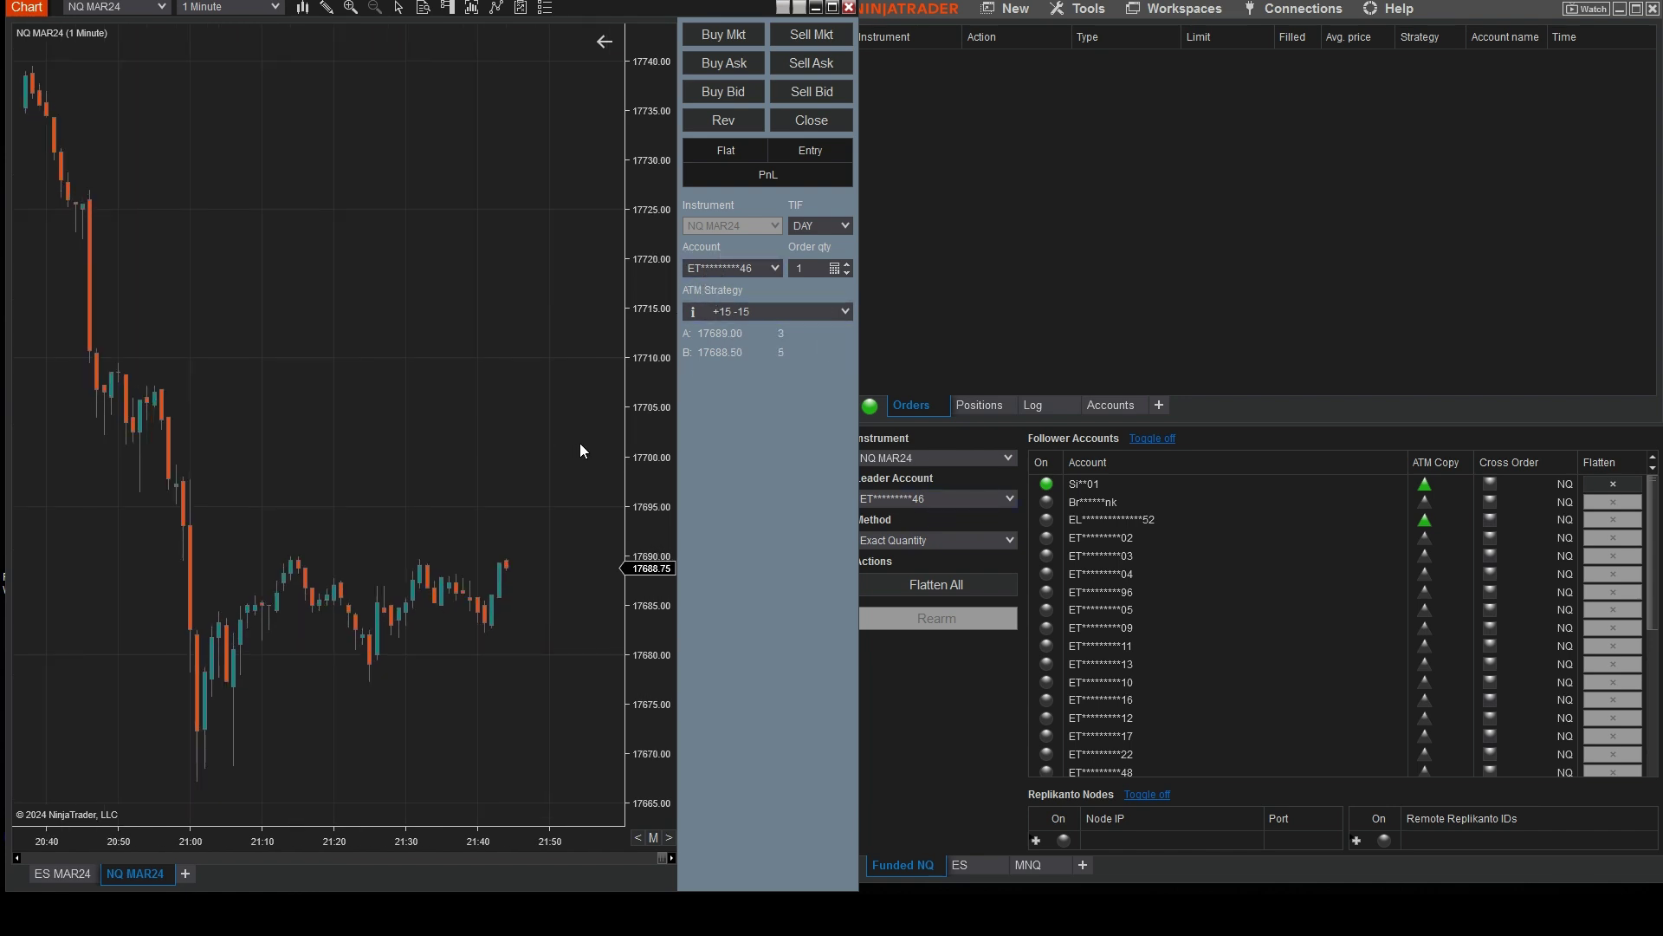
# Step: Place a one-lot NQ sell limit at 17720.25 and drag it to 17720.50
pyautogui.rightClick(558, 257)
pyautogui.click(696, 427)
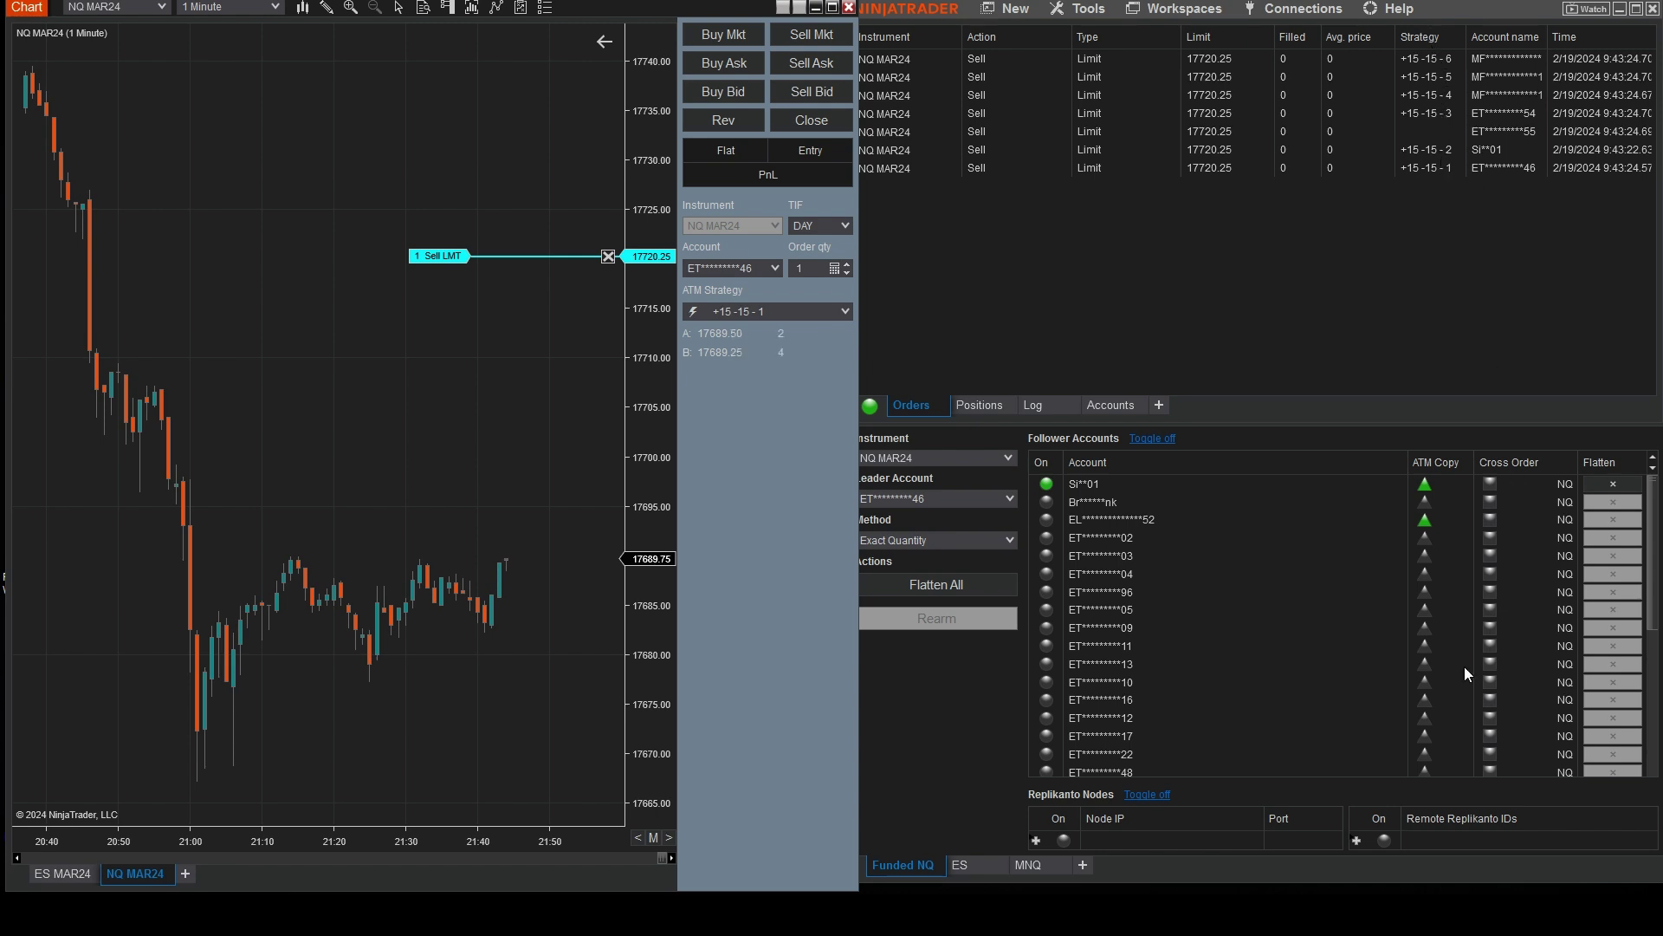
pyautogui.scroll(-5, 1223, 712)
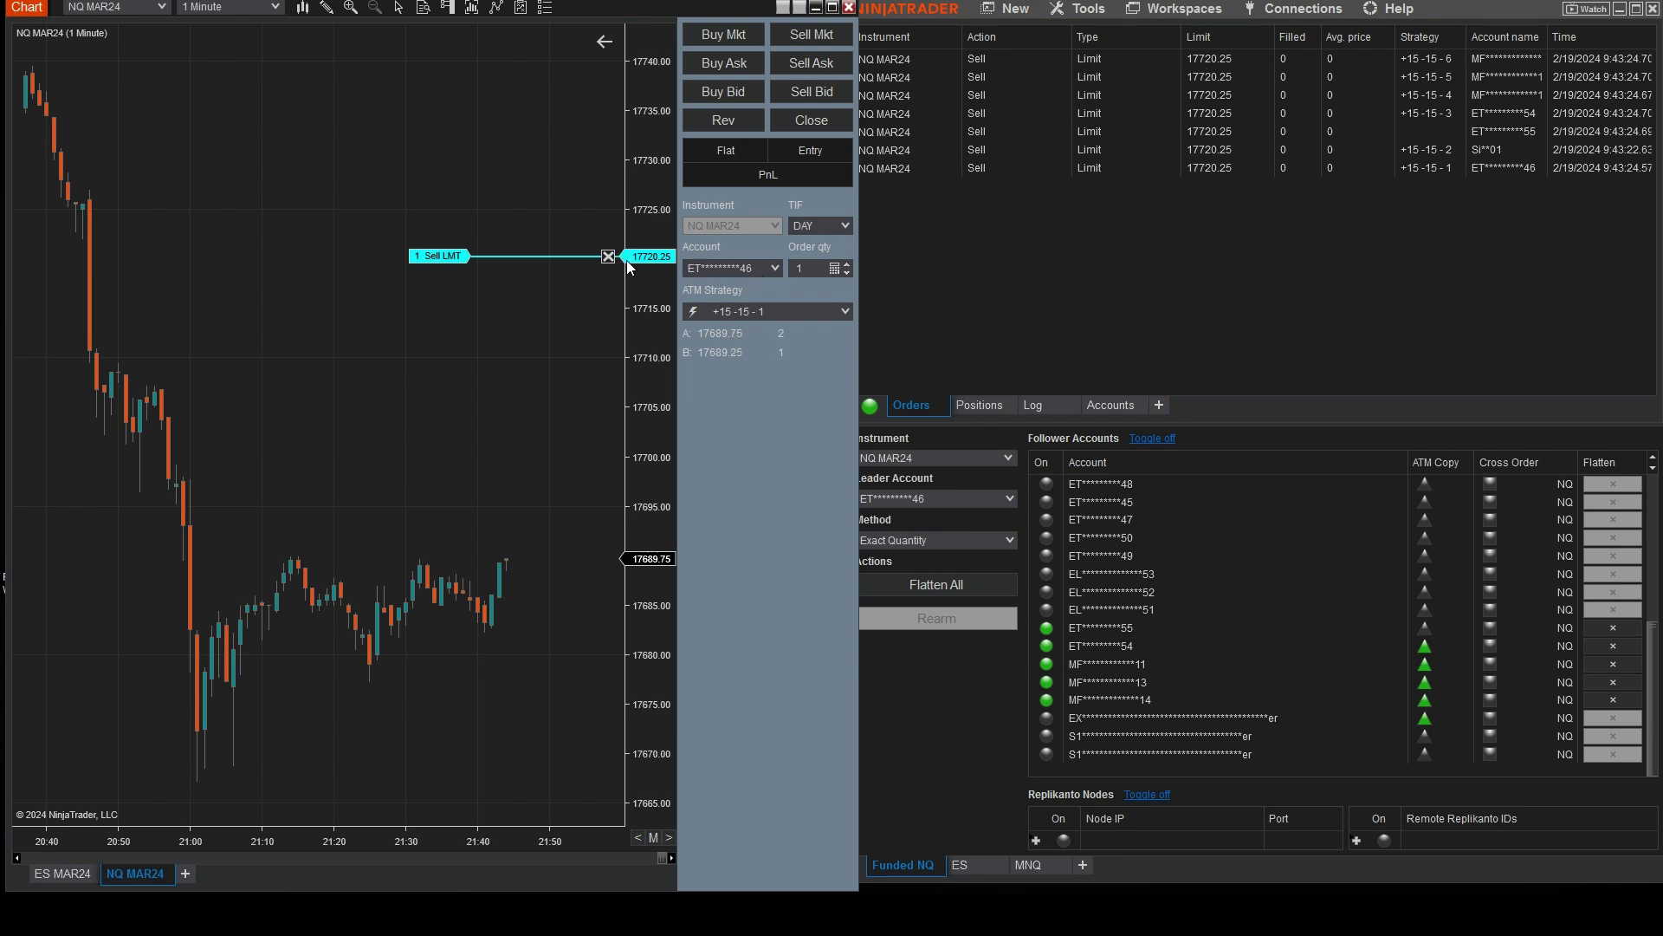
pyautogui.moveTo(439, 260); pyautogui.dragTo(439, 198)
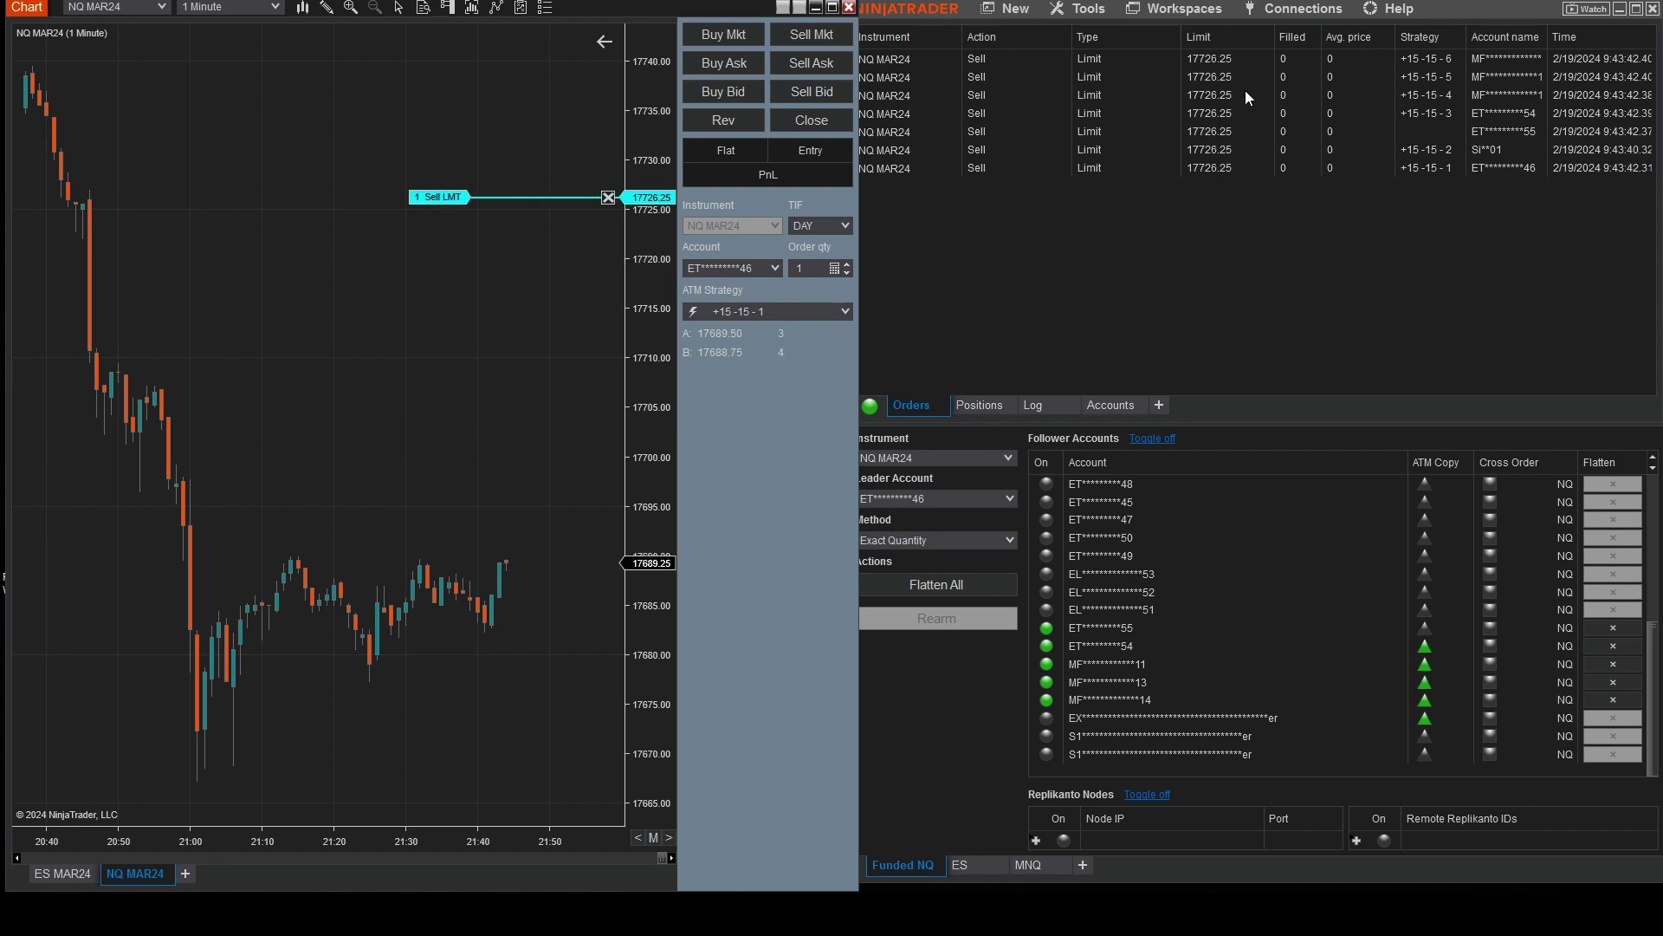
pyautogui.moveTo(462, 199); pyautogui.dragTo(460, 260)
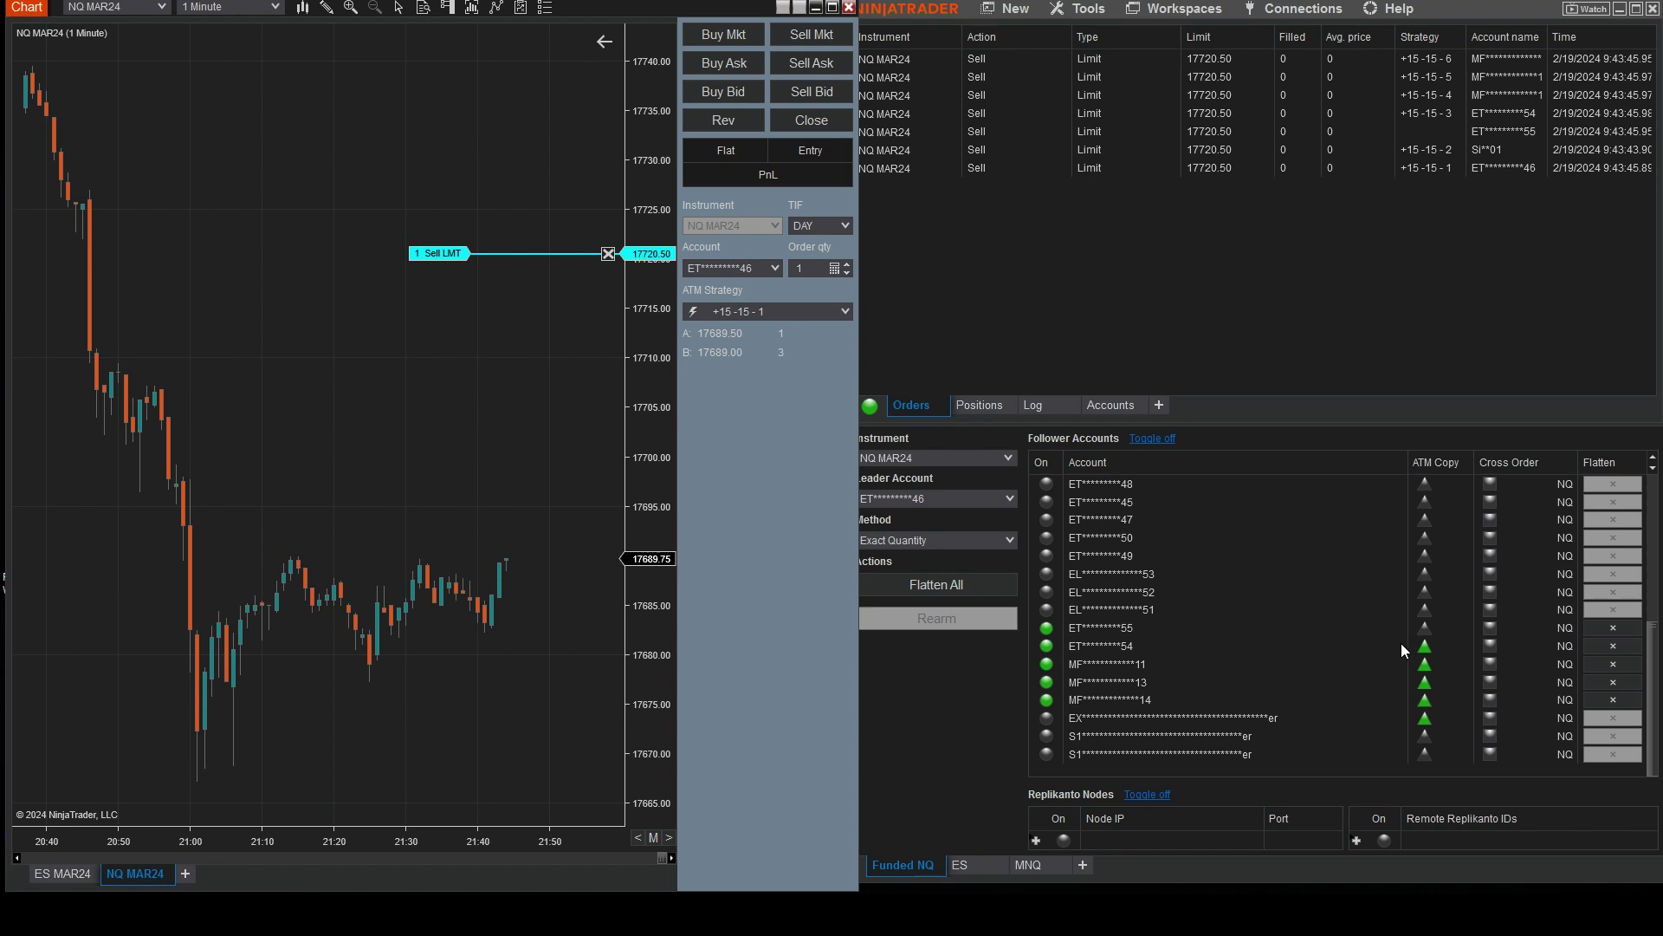
# Step: Turn off ATM Copy for some followers and cancel the working sell limit
pyautogui.click(1424, 645)
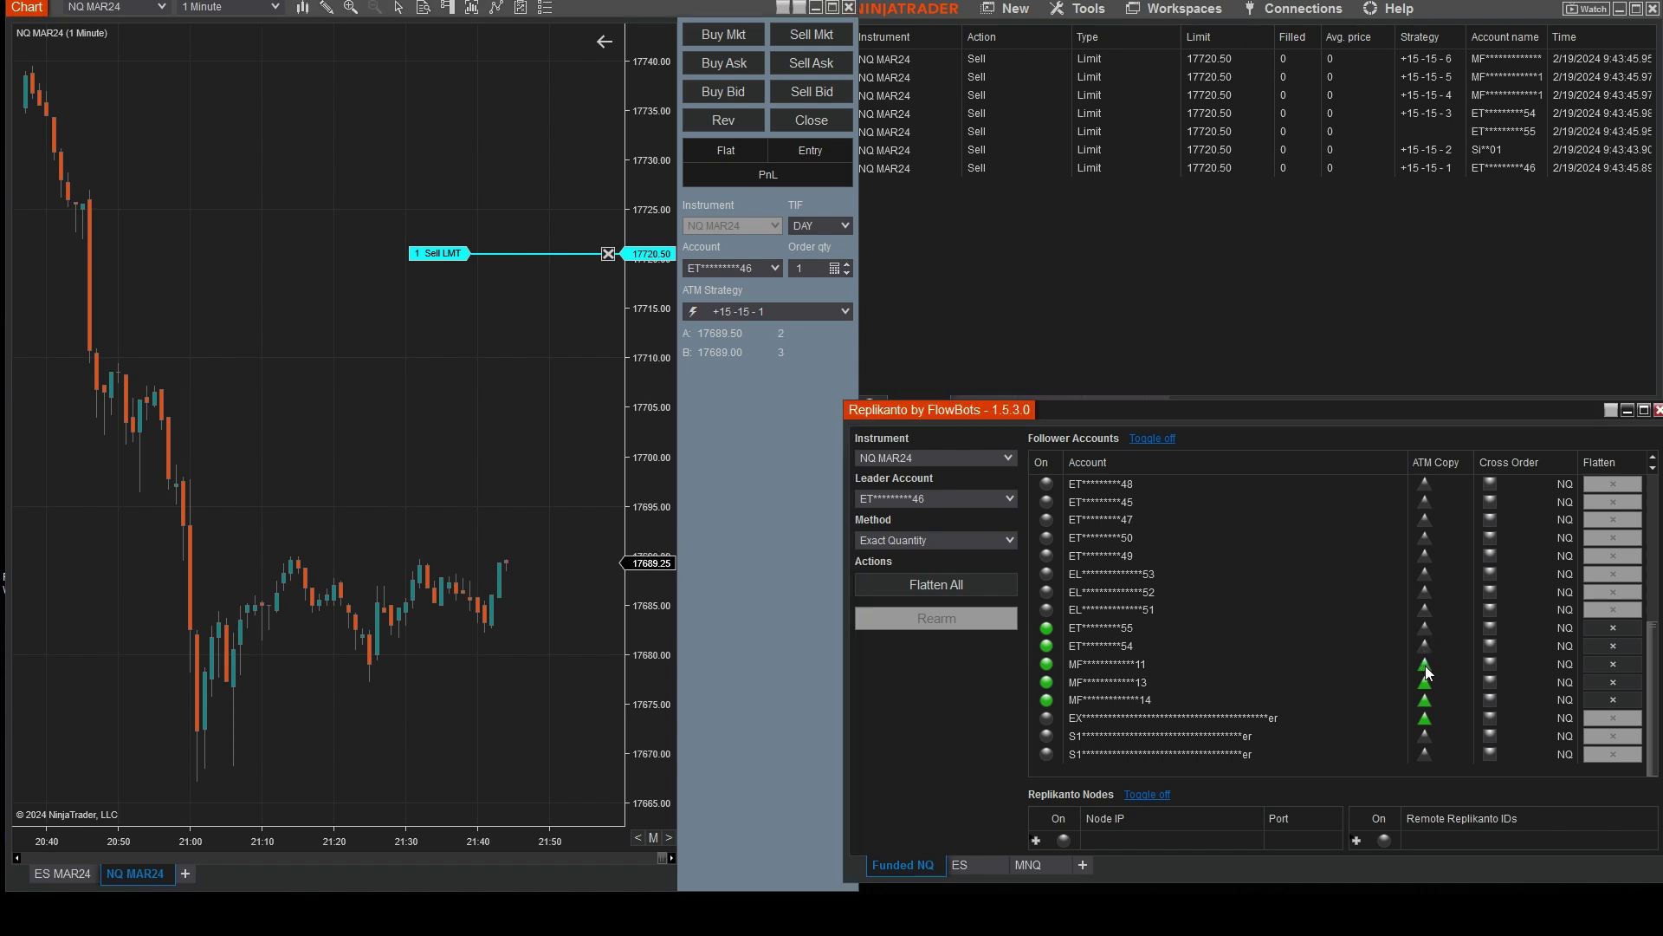
pyautogui.click(1425, 664)
pyautogui.click(609, 254)
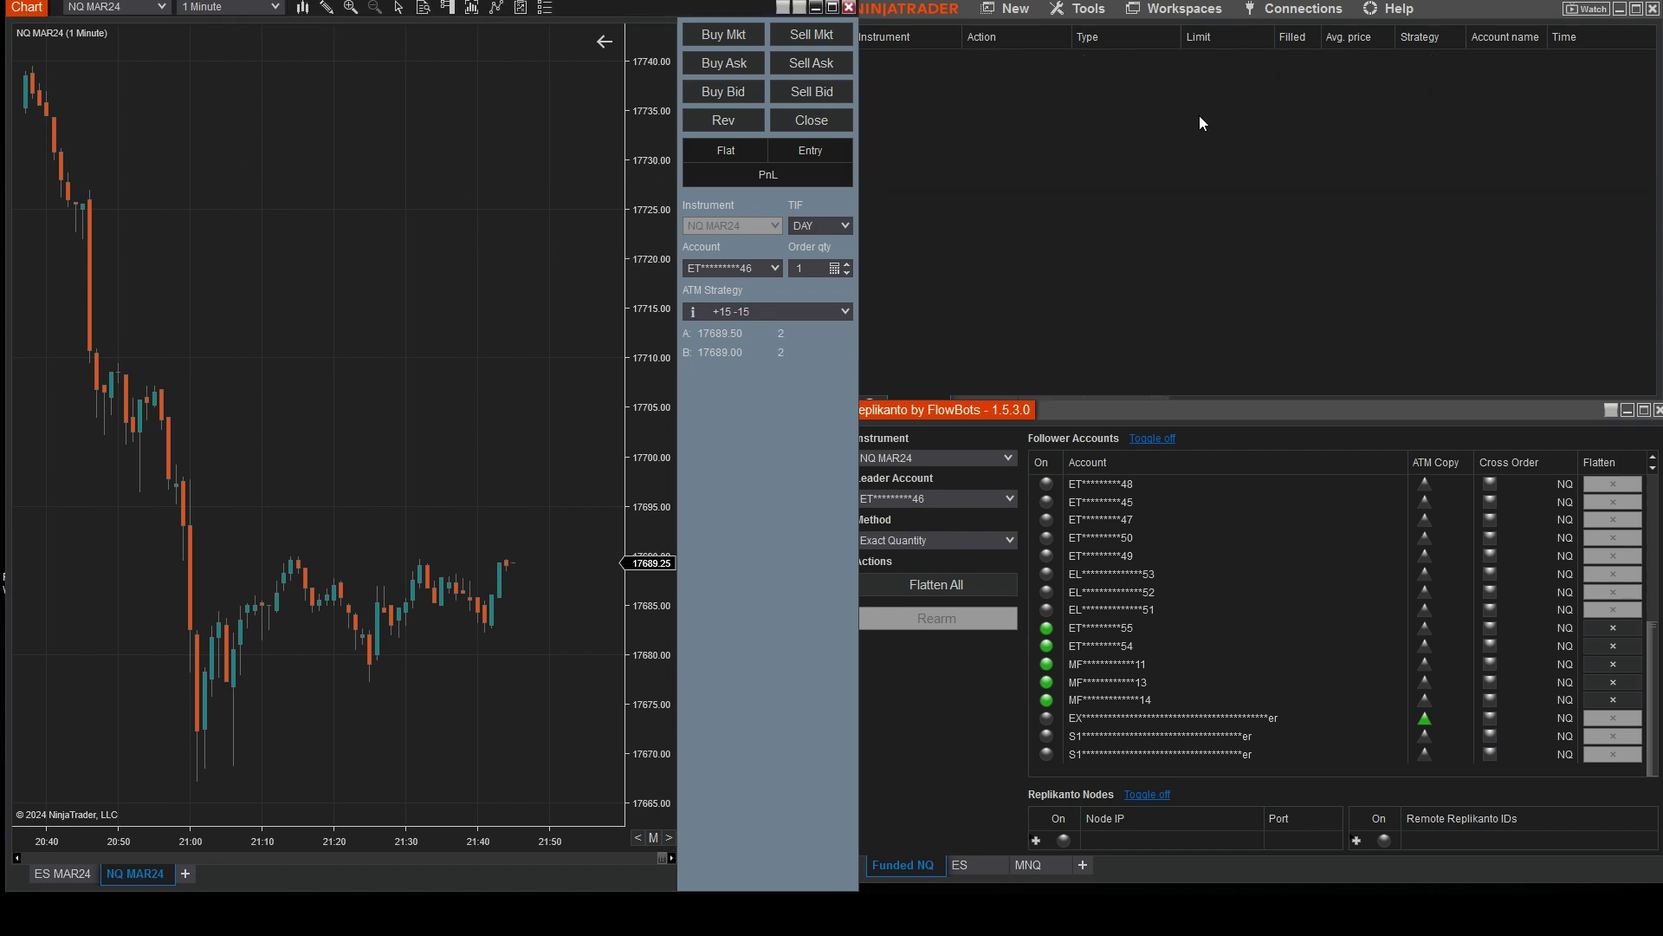
# Step: Place a new NQ sell limit at 17727.00 and review the working orders list
pyautogui.rightClick(490, 190)
pyautogui.click(575, 350)
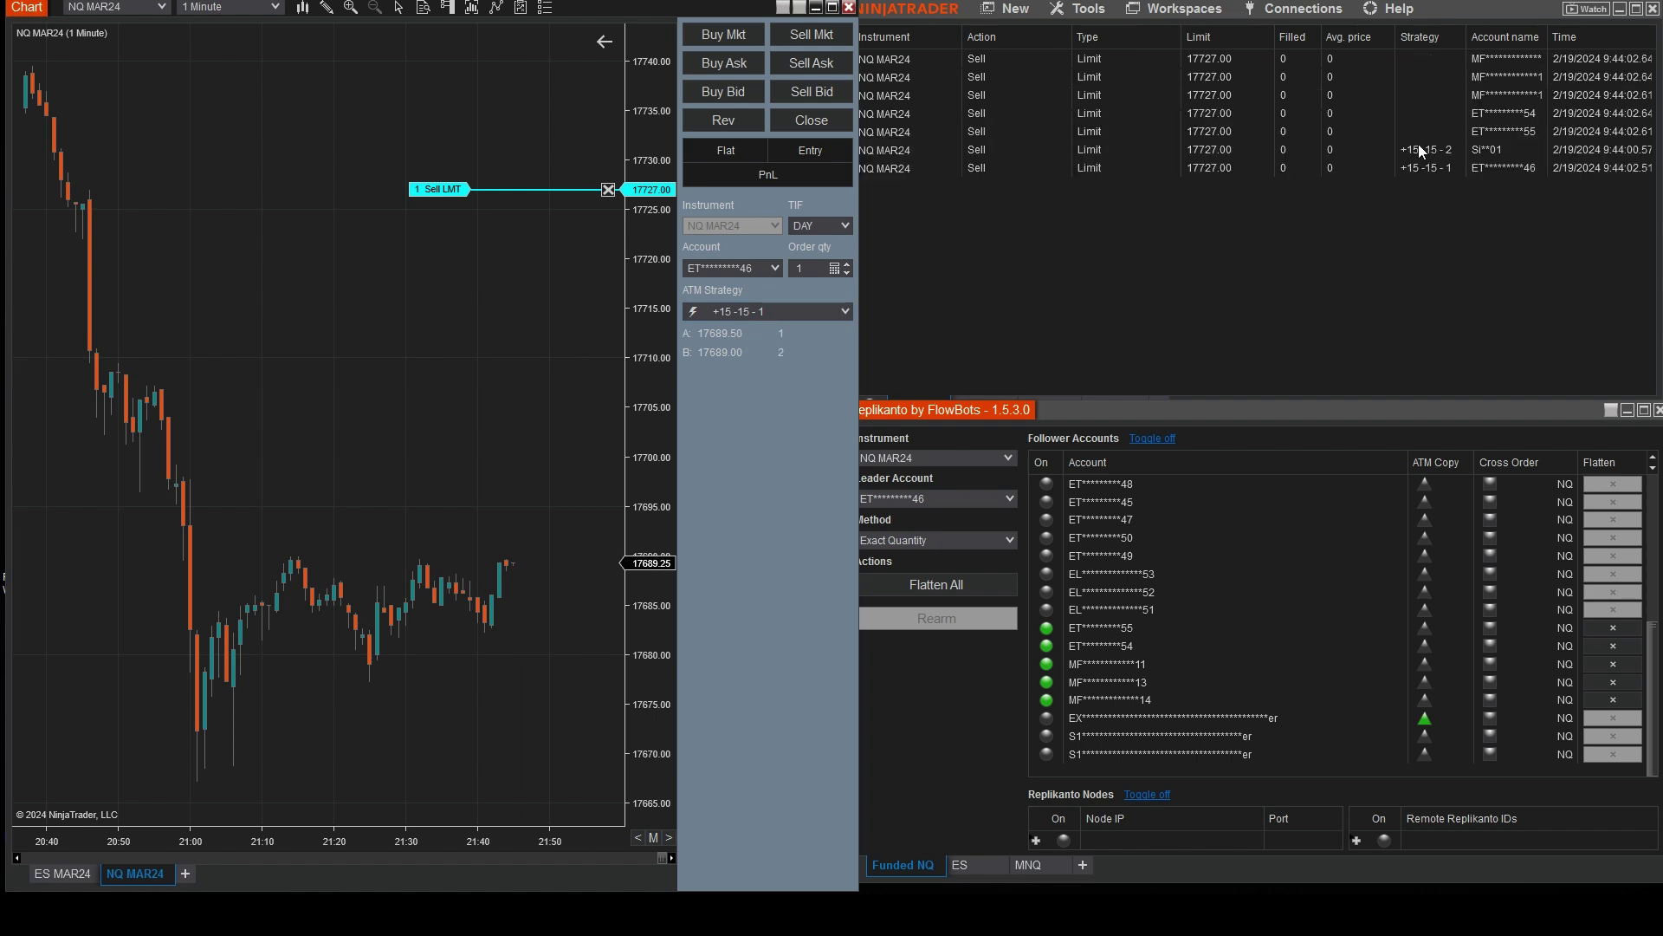
pyautogui.click(1422, 156)
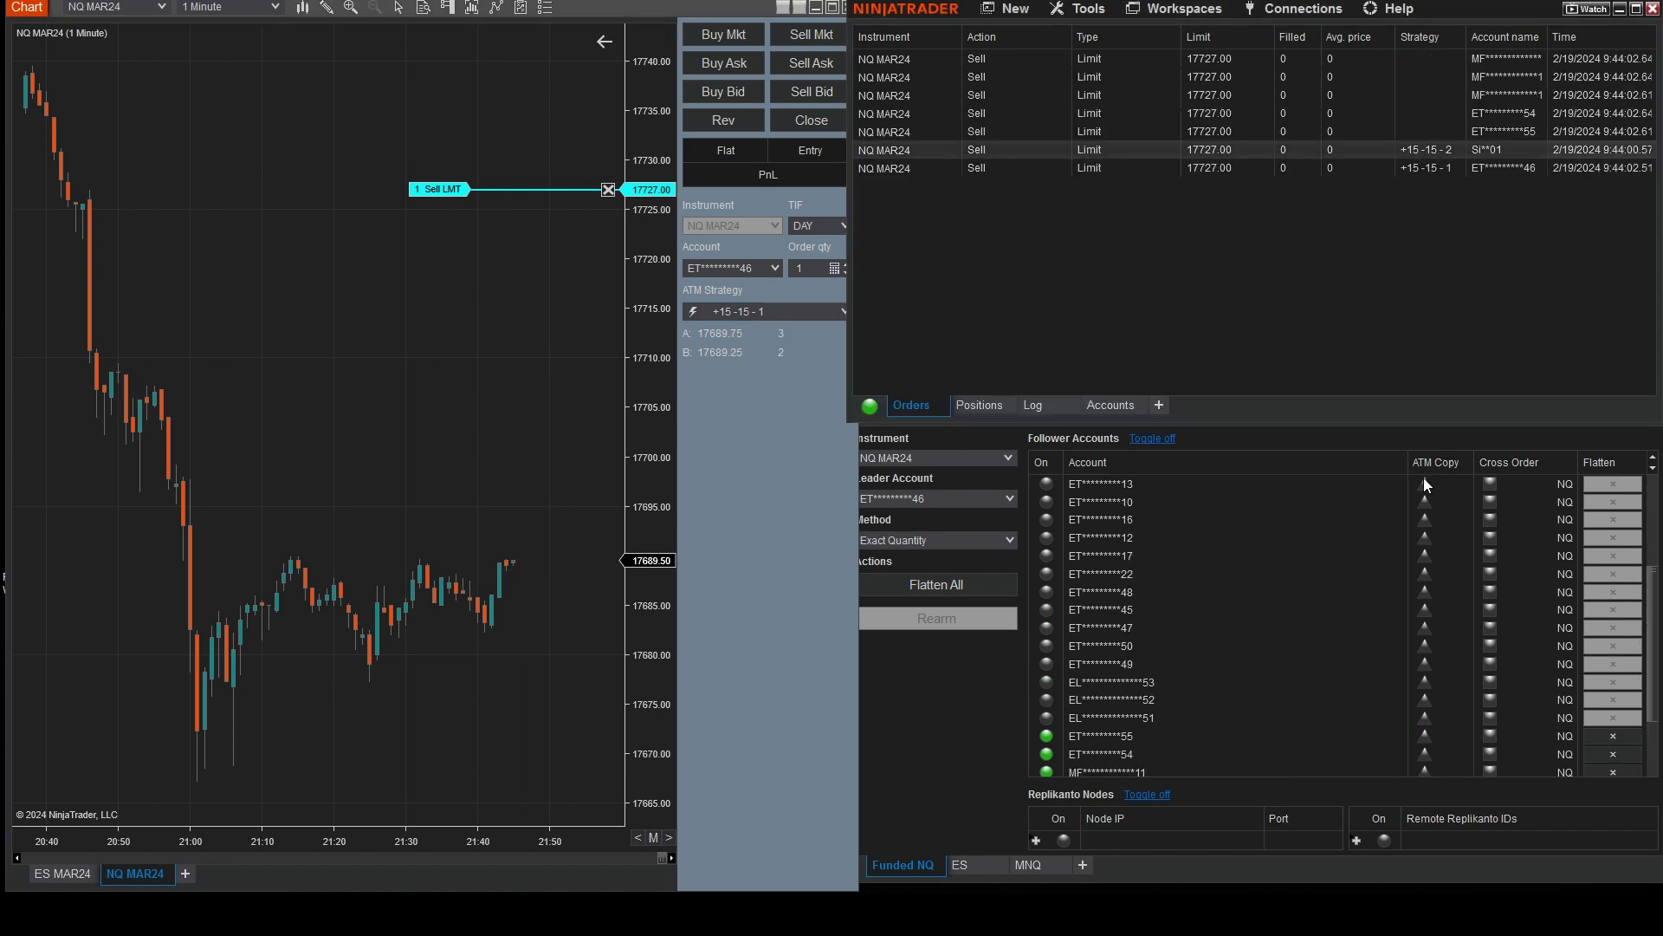
pyautogui.scroll(10, 1422, 517)
pyautogui.scroll(-5, 1464, 537)
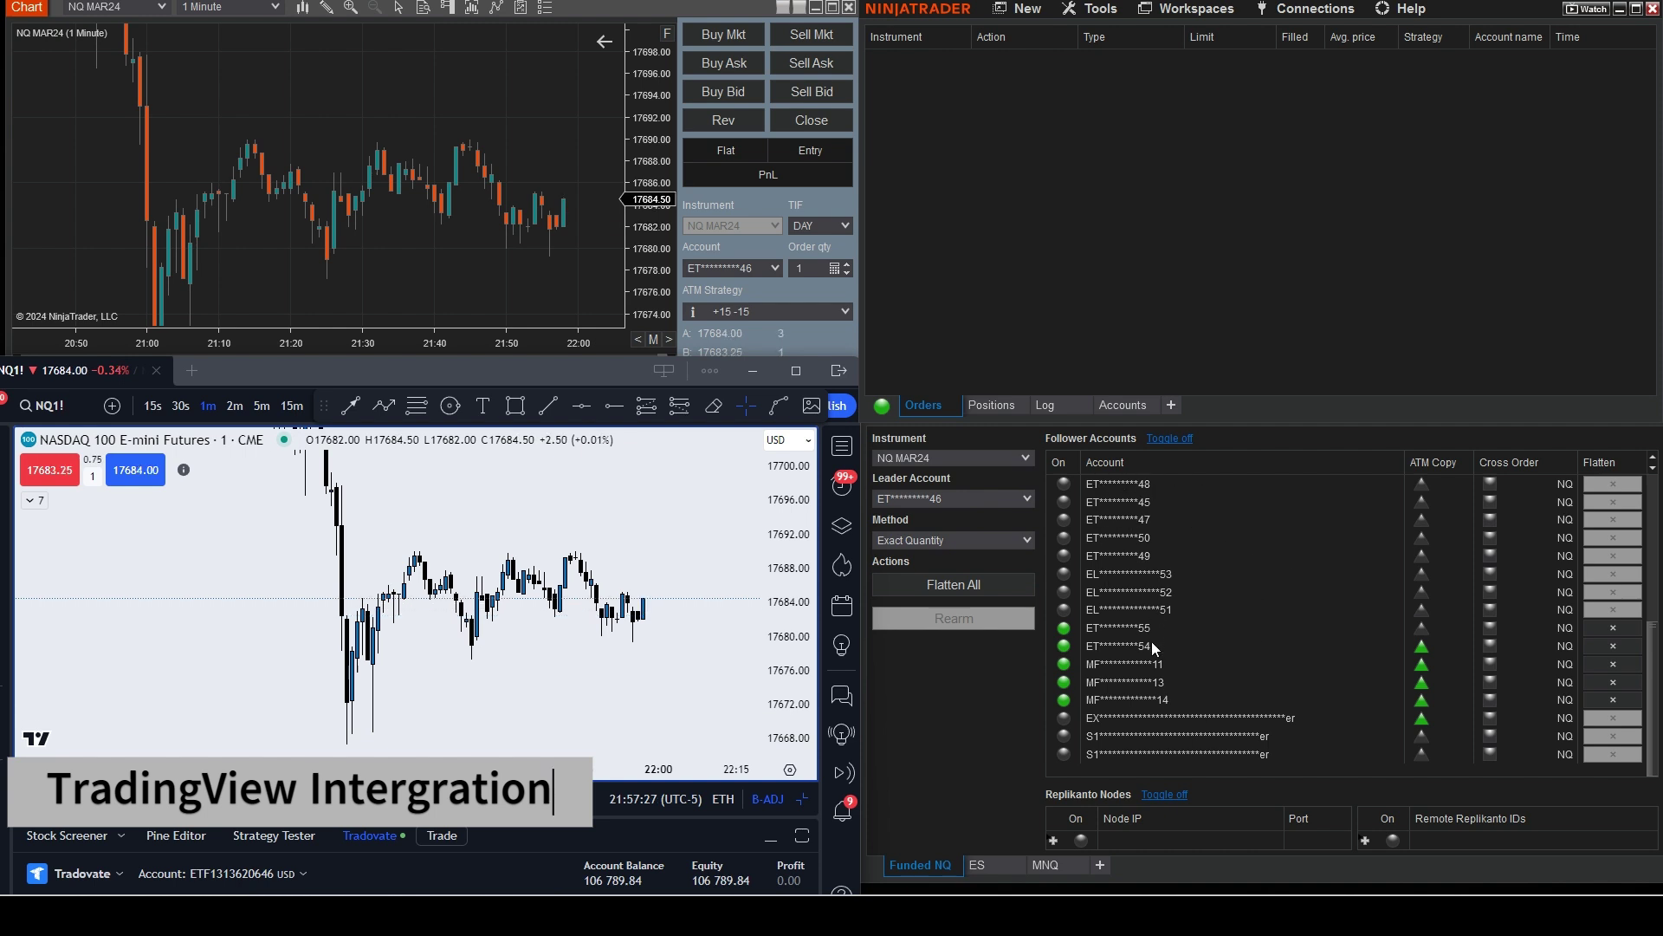
# Step: Place a one-lot TradingView sell limit at 17697.75, then cancel it
pyautogui.rightClick(635, 485)
pyautogui.moveTo(646, 542)
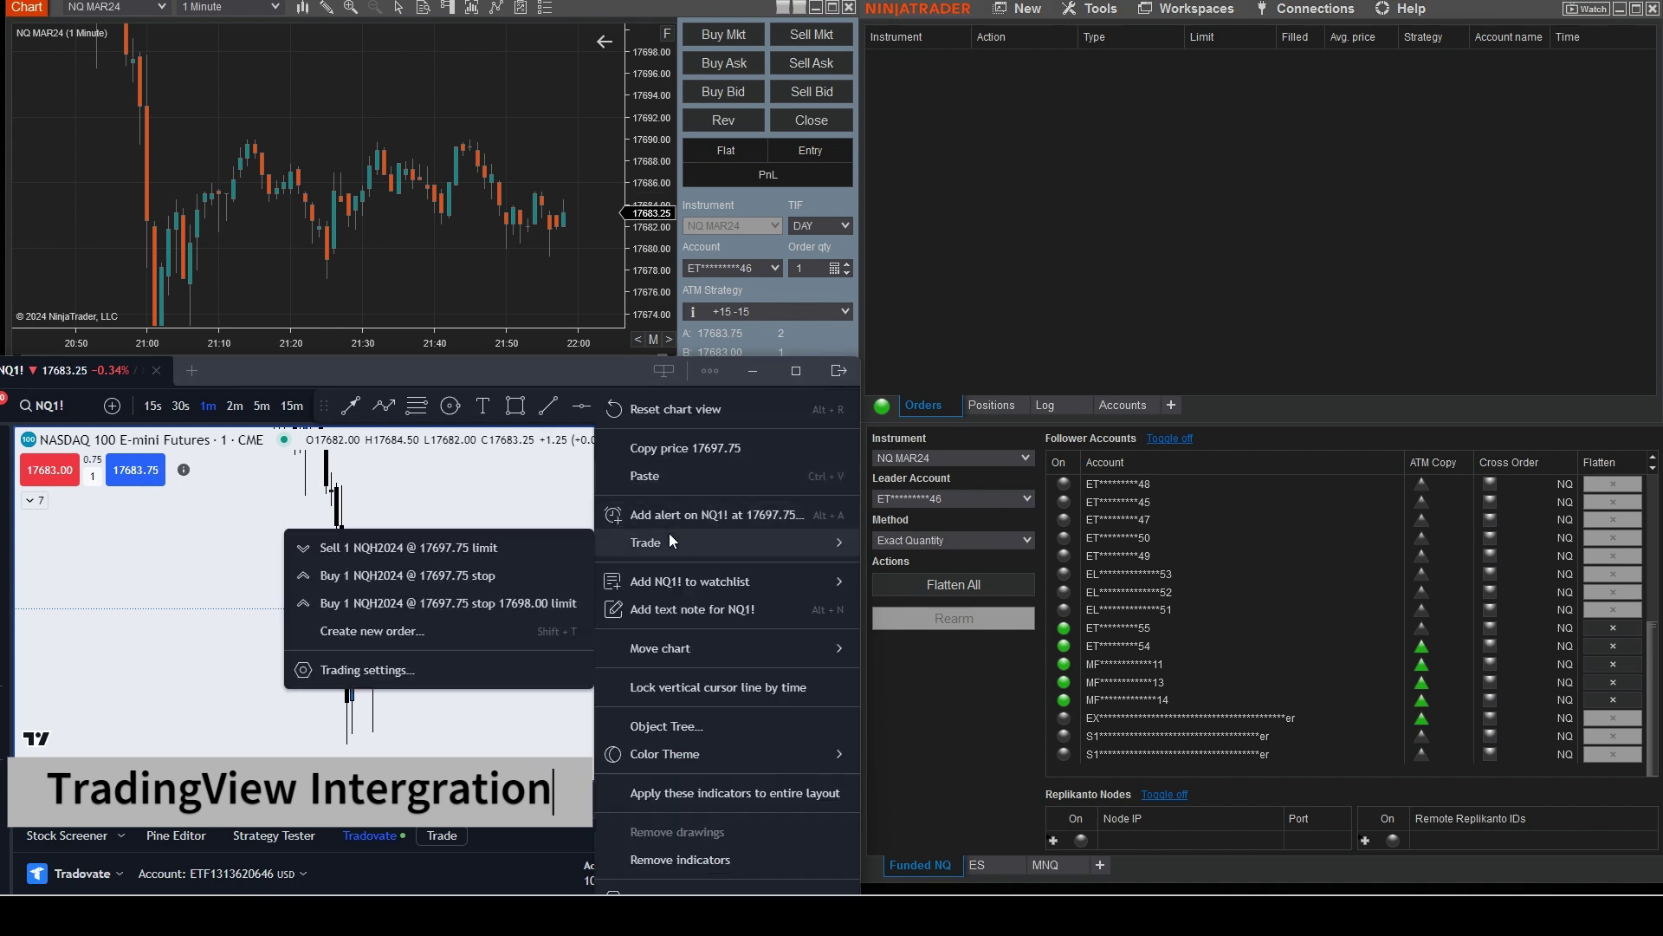
pyautogui.click(532, 544)
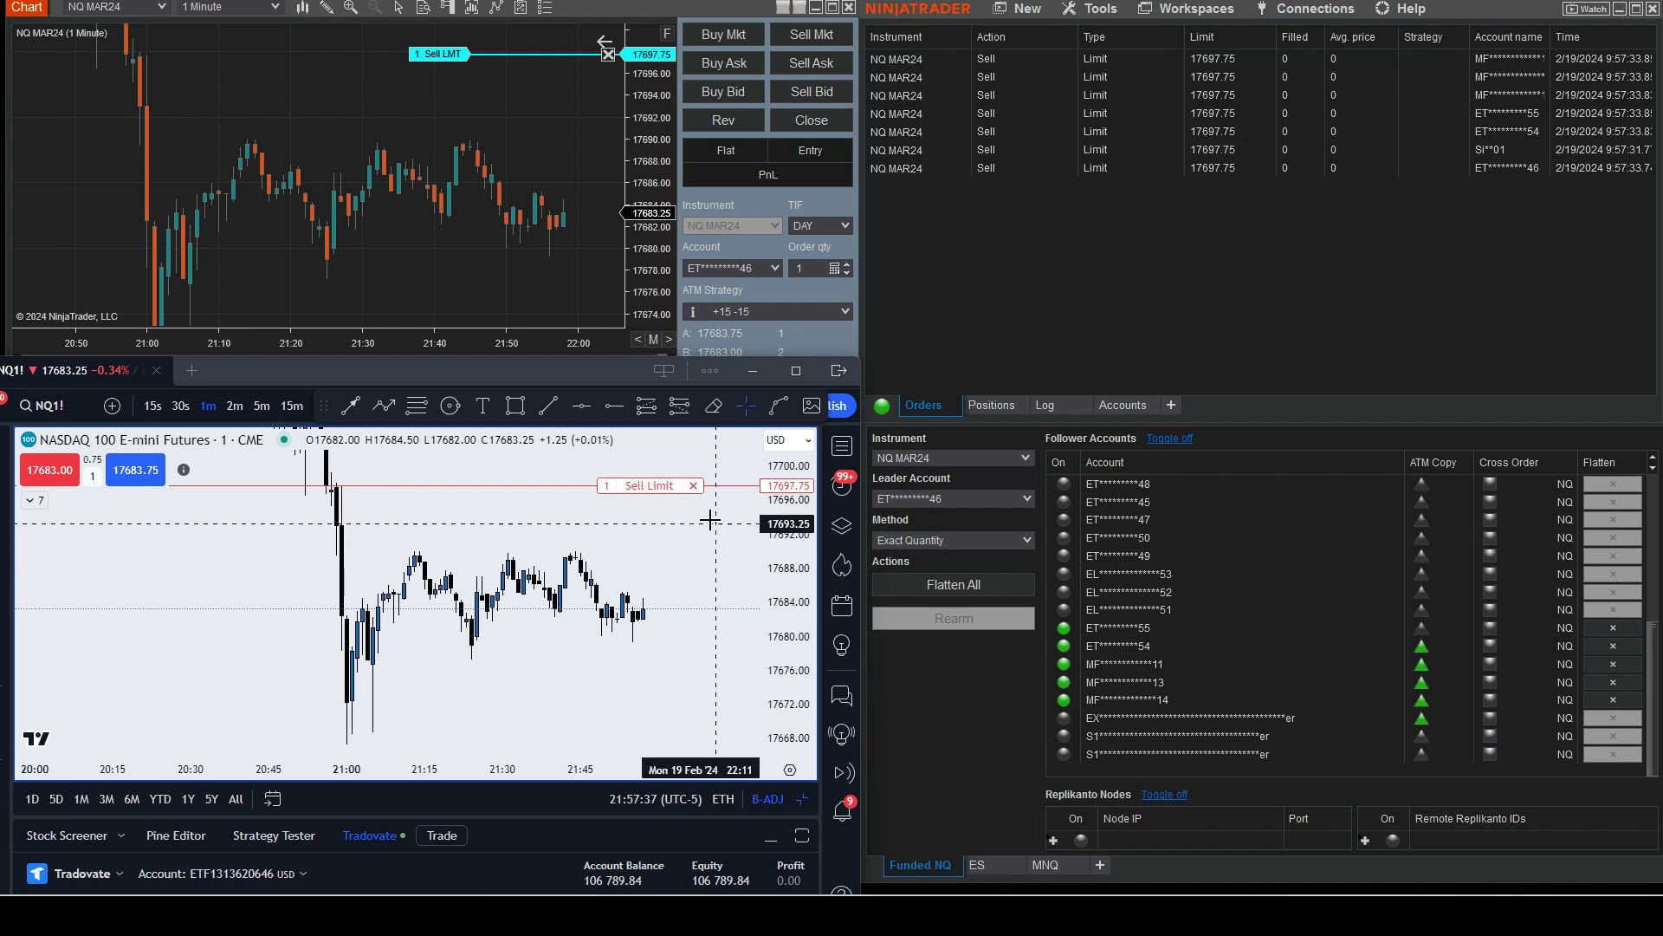
pyautogui.click(693, 486)
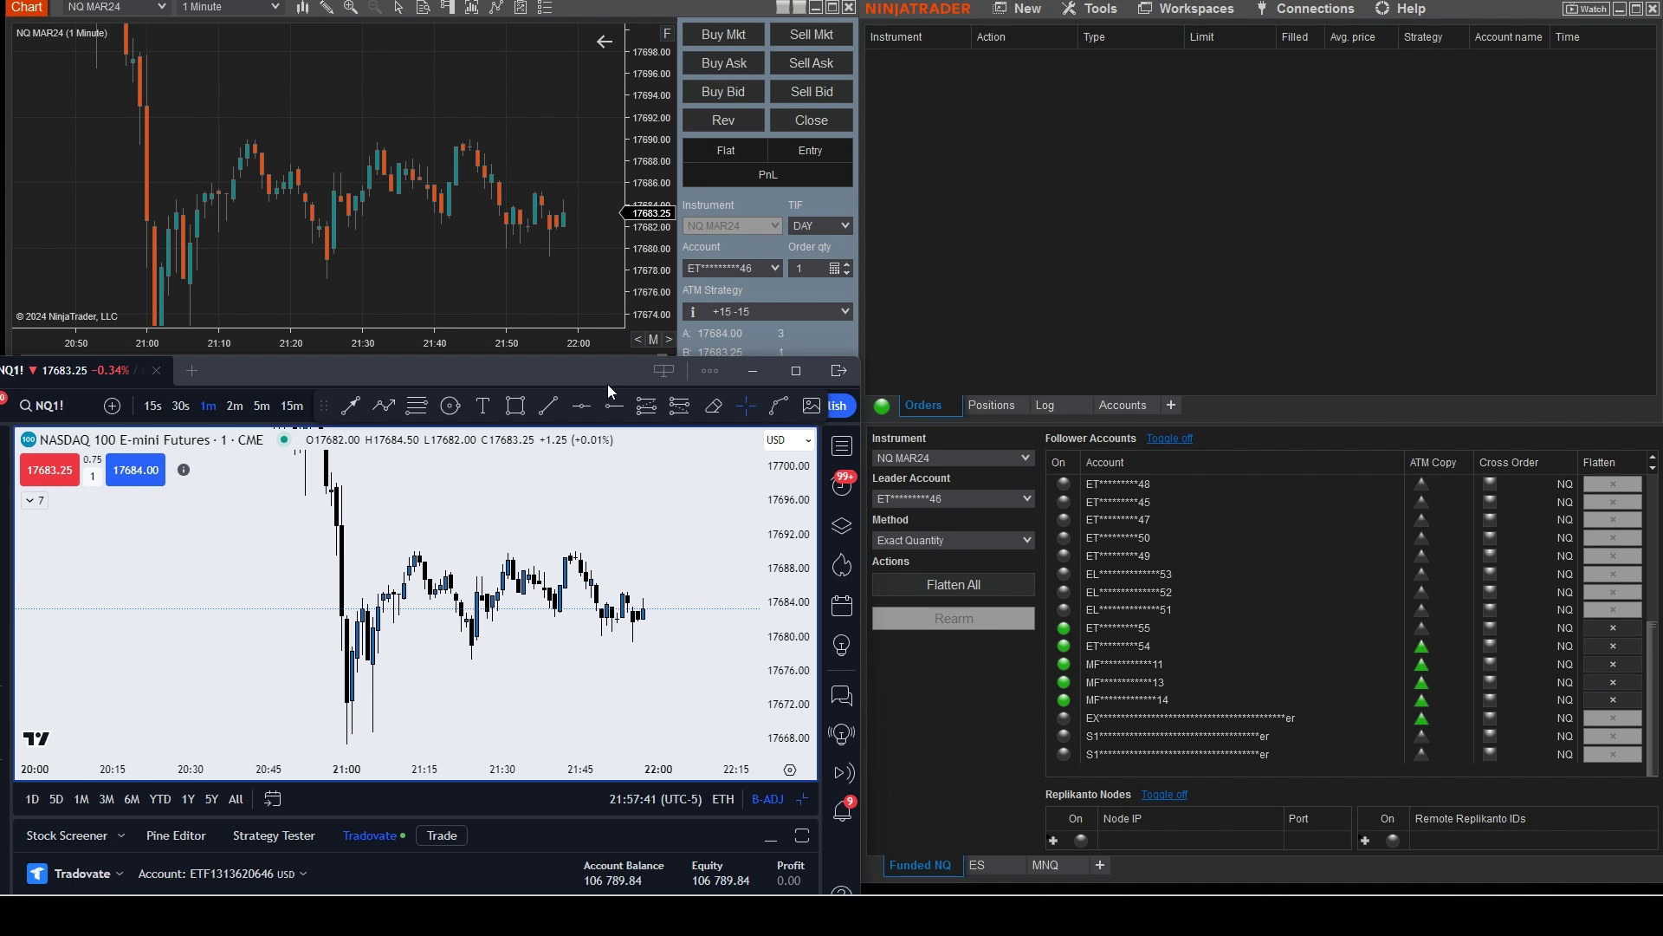
# Step: Place a sell limit at 17700.25, lower it to 17695.50 then 17692.25, and cancel it
pyautogui.rightClick(617, 463)
pyautogui.moveTo(646, 542)
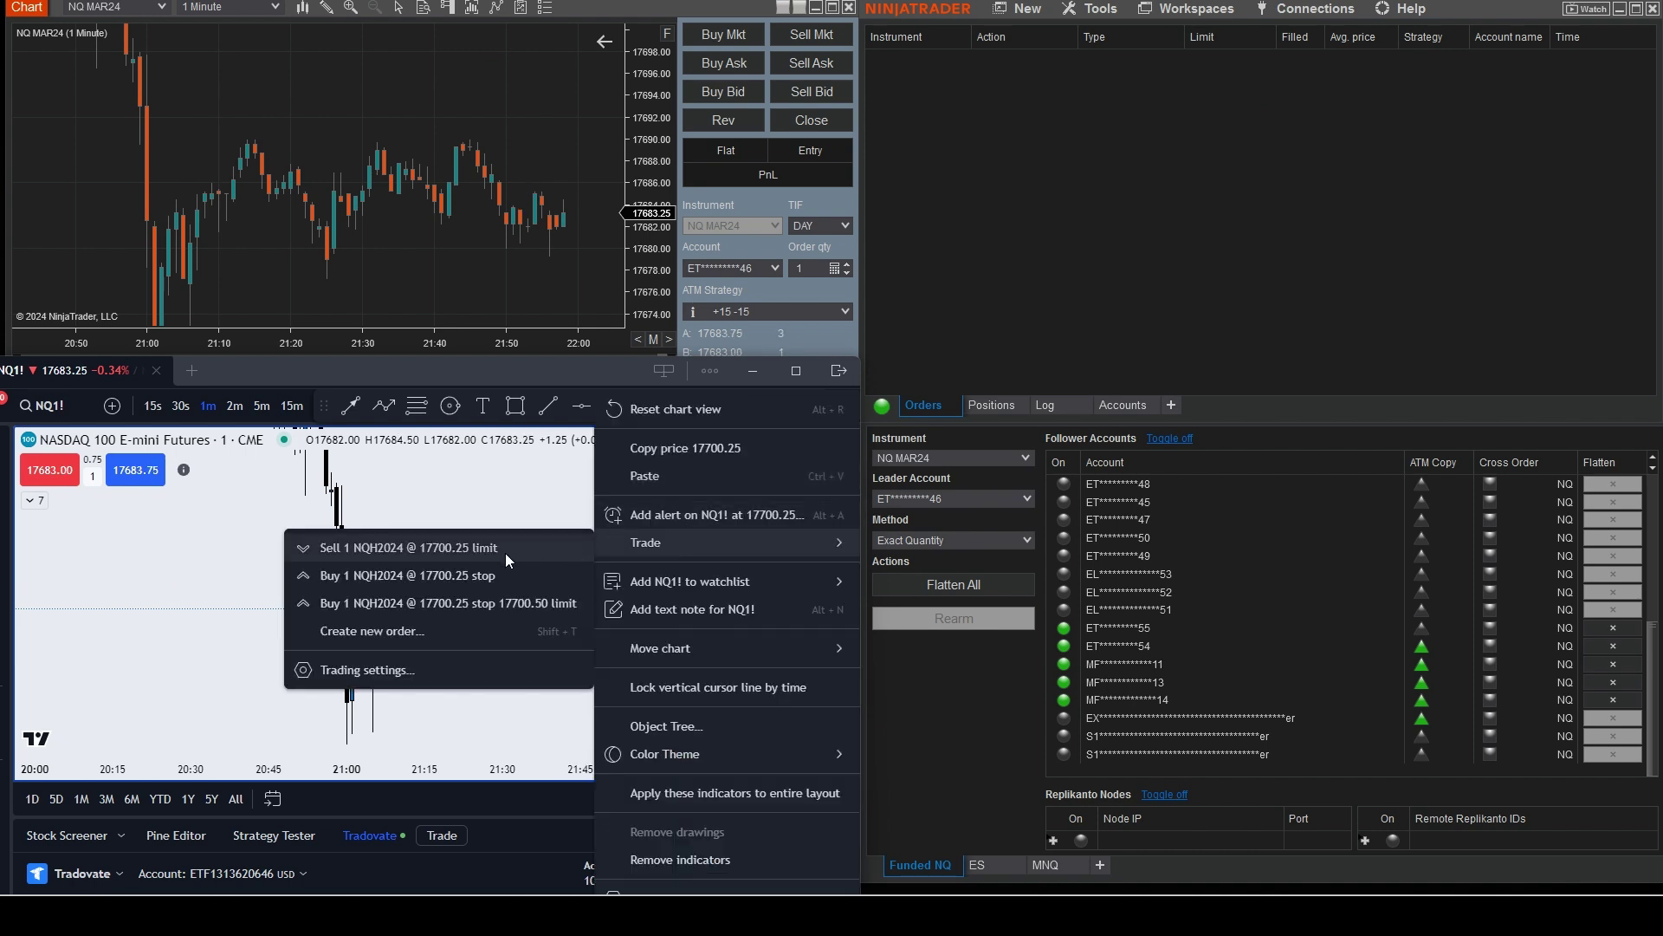
pyautogui.click(507, 556)
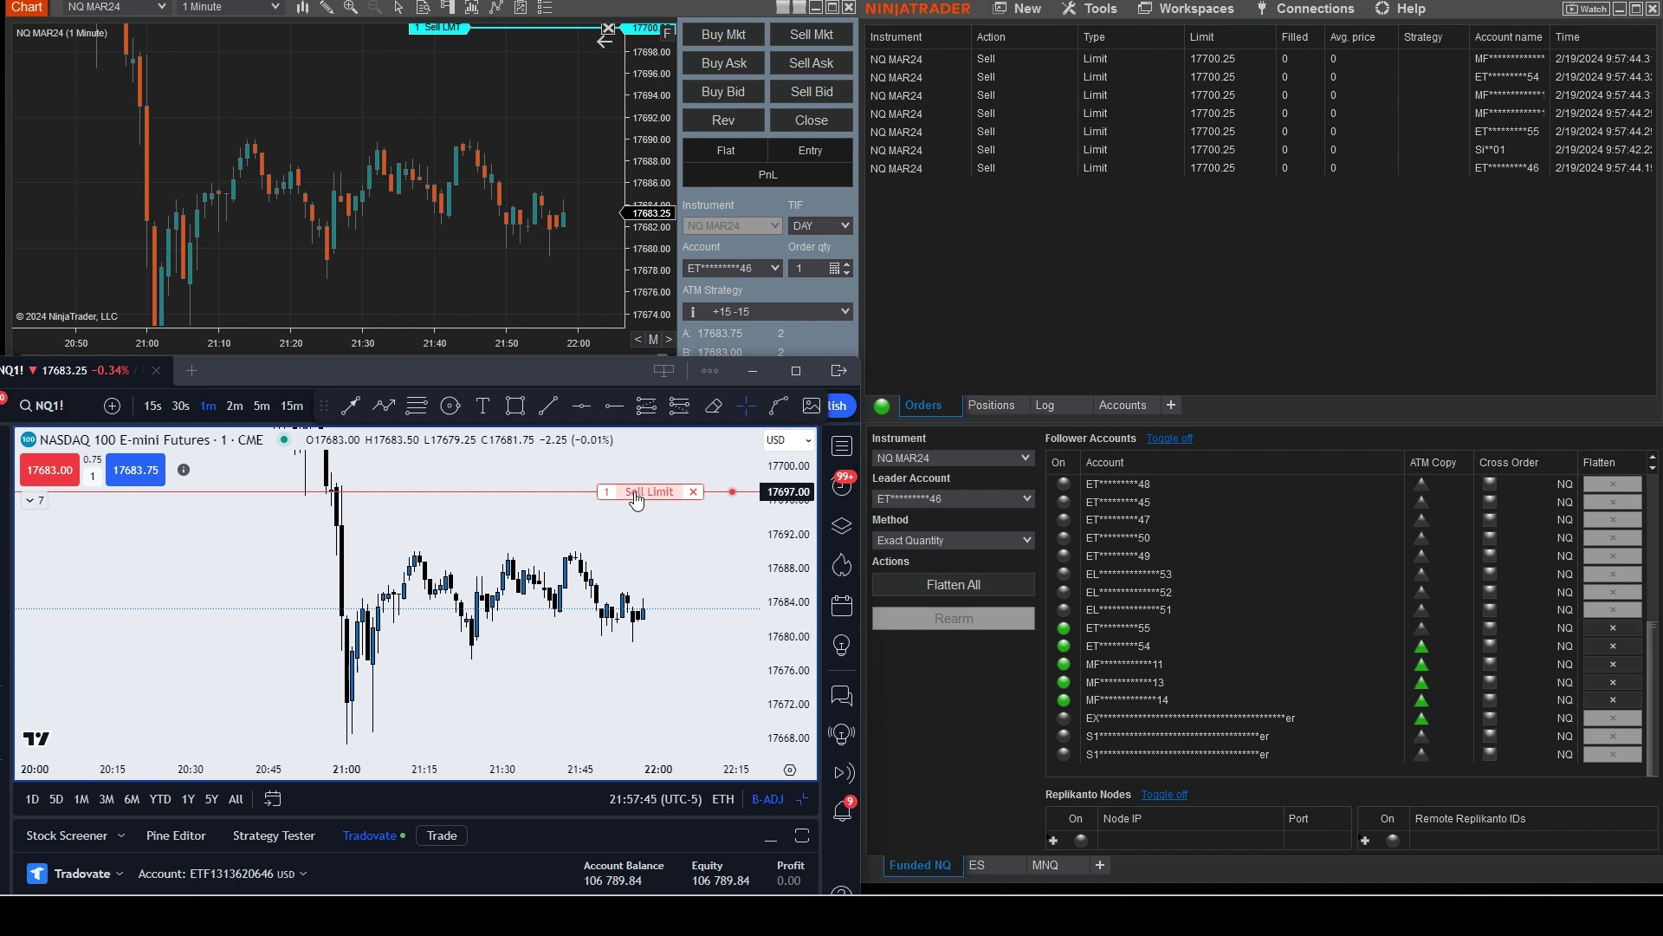
pyautogui.moveTo(635, 493); pyautogui.dragTo(632, 507)
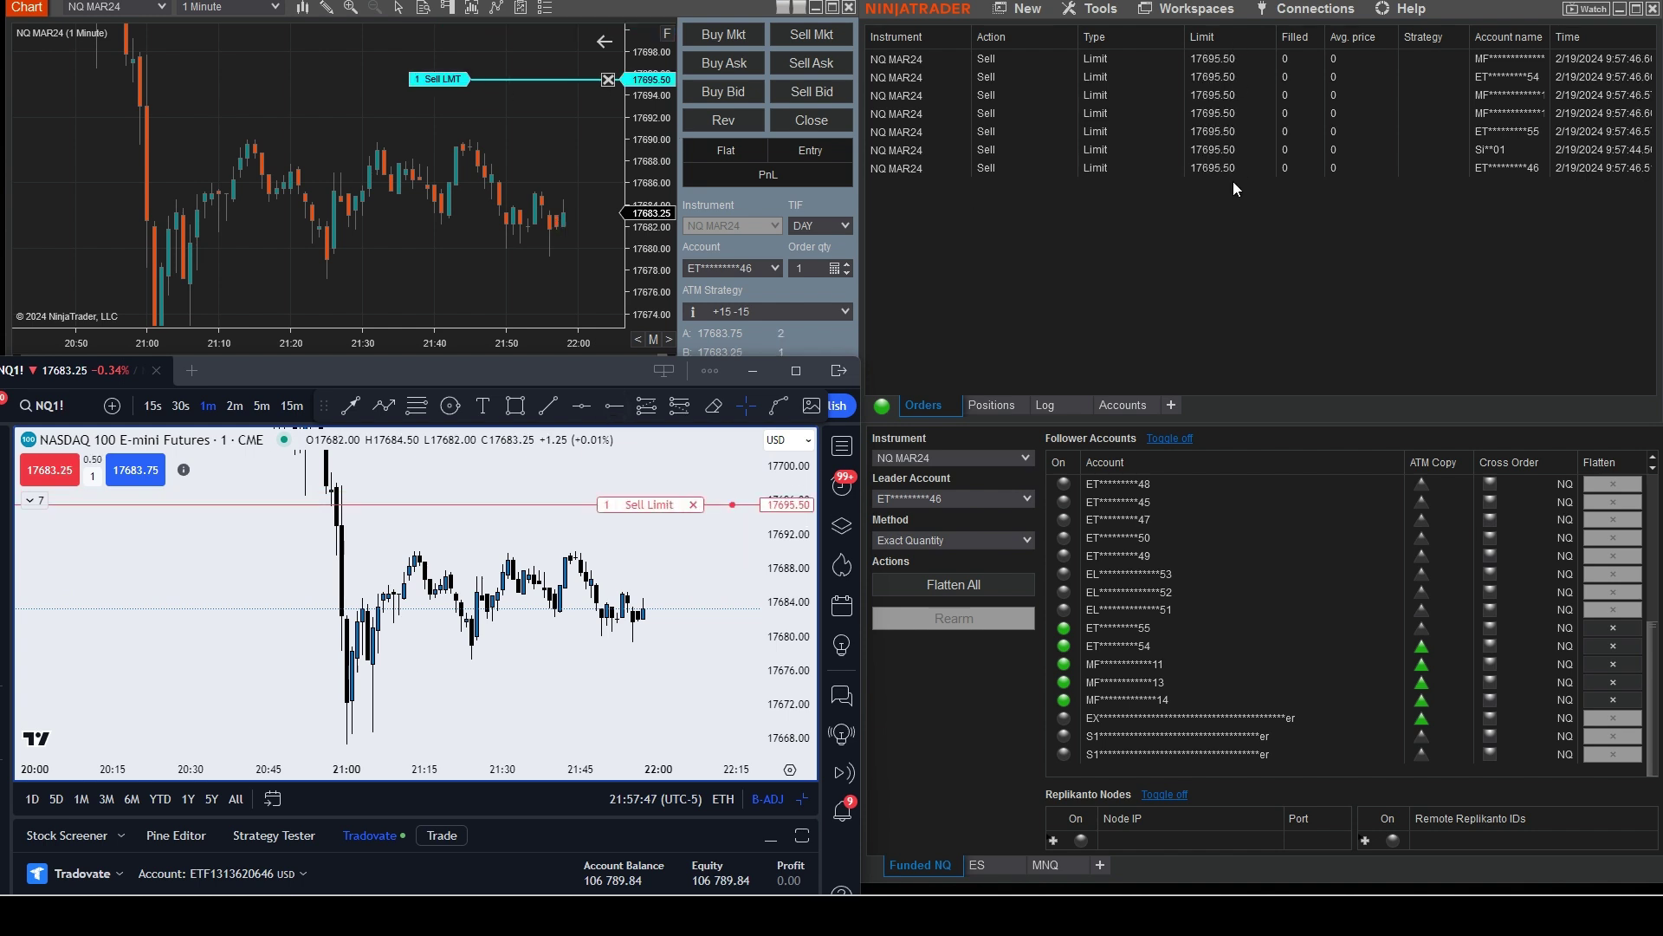
pyautogui.moveTo(649, 504); pyautogui.dragTo(649, 532)
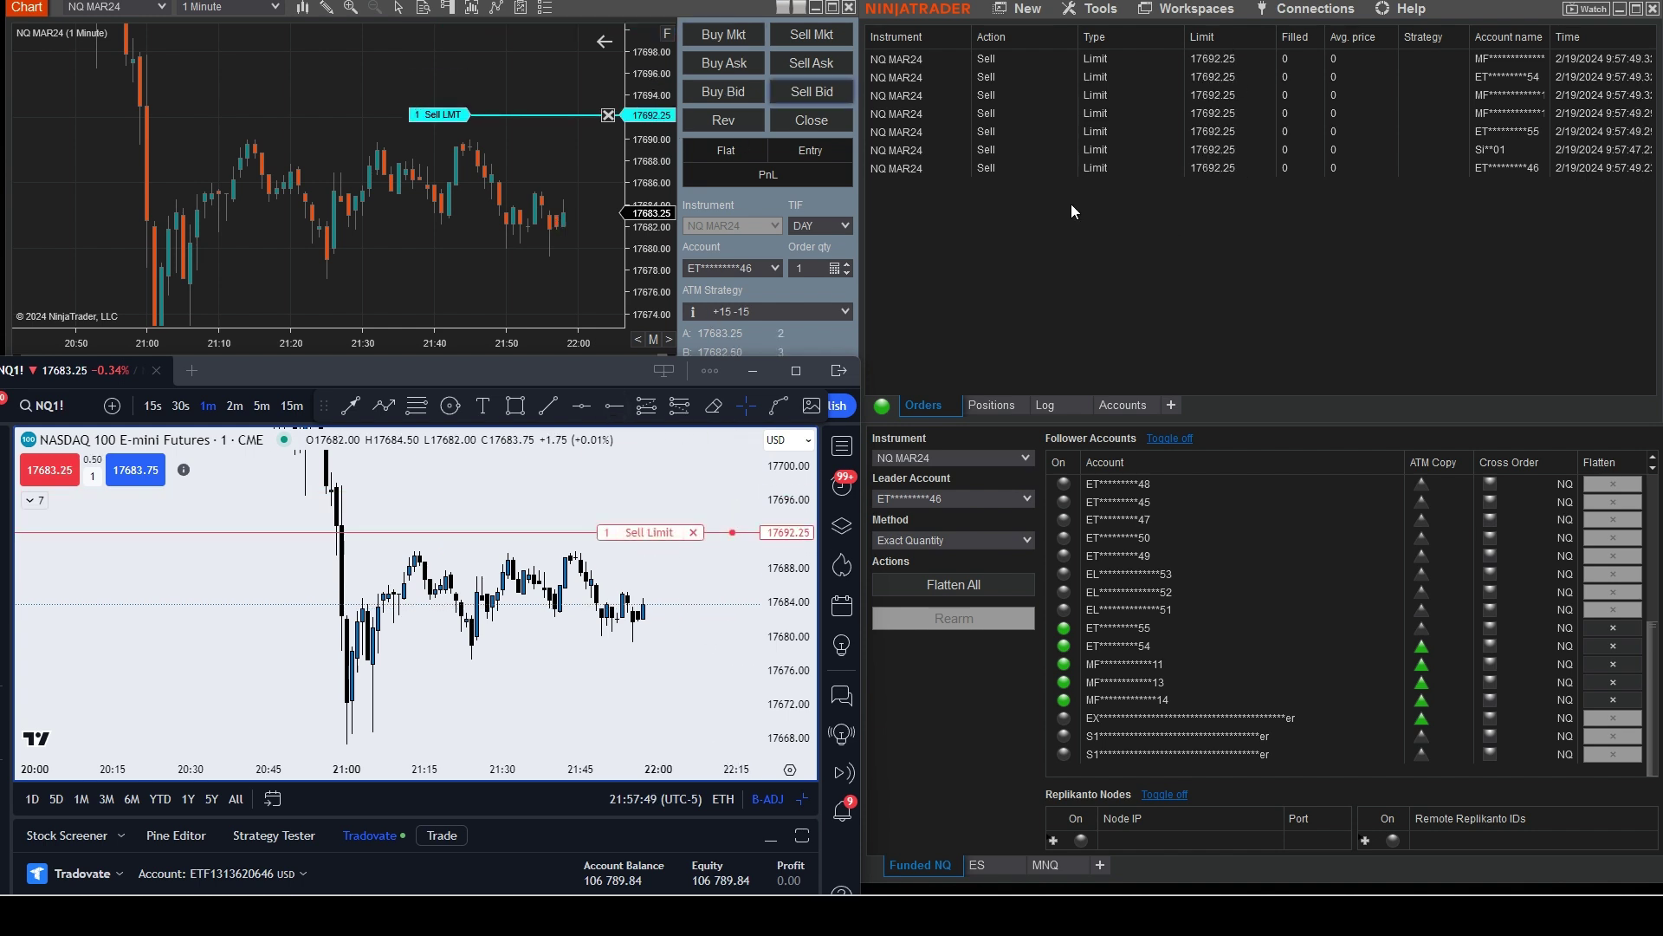
pyautogui.click(693, 532)
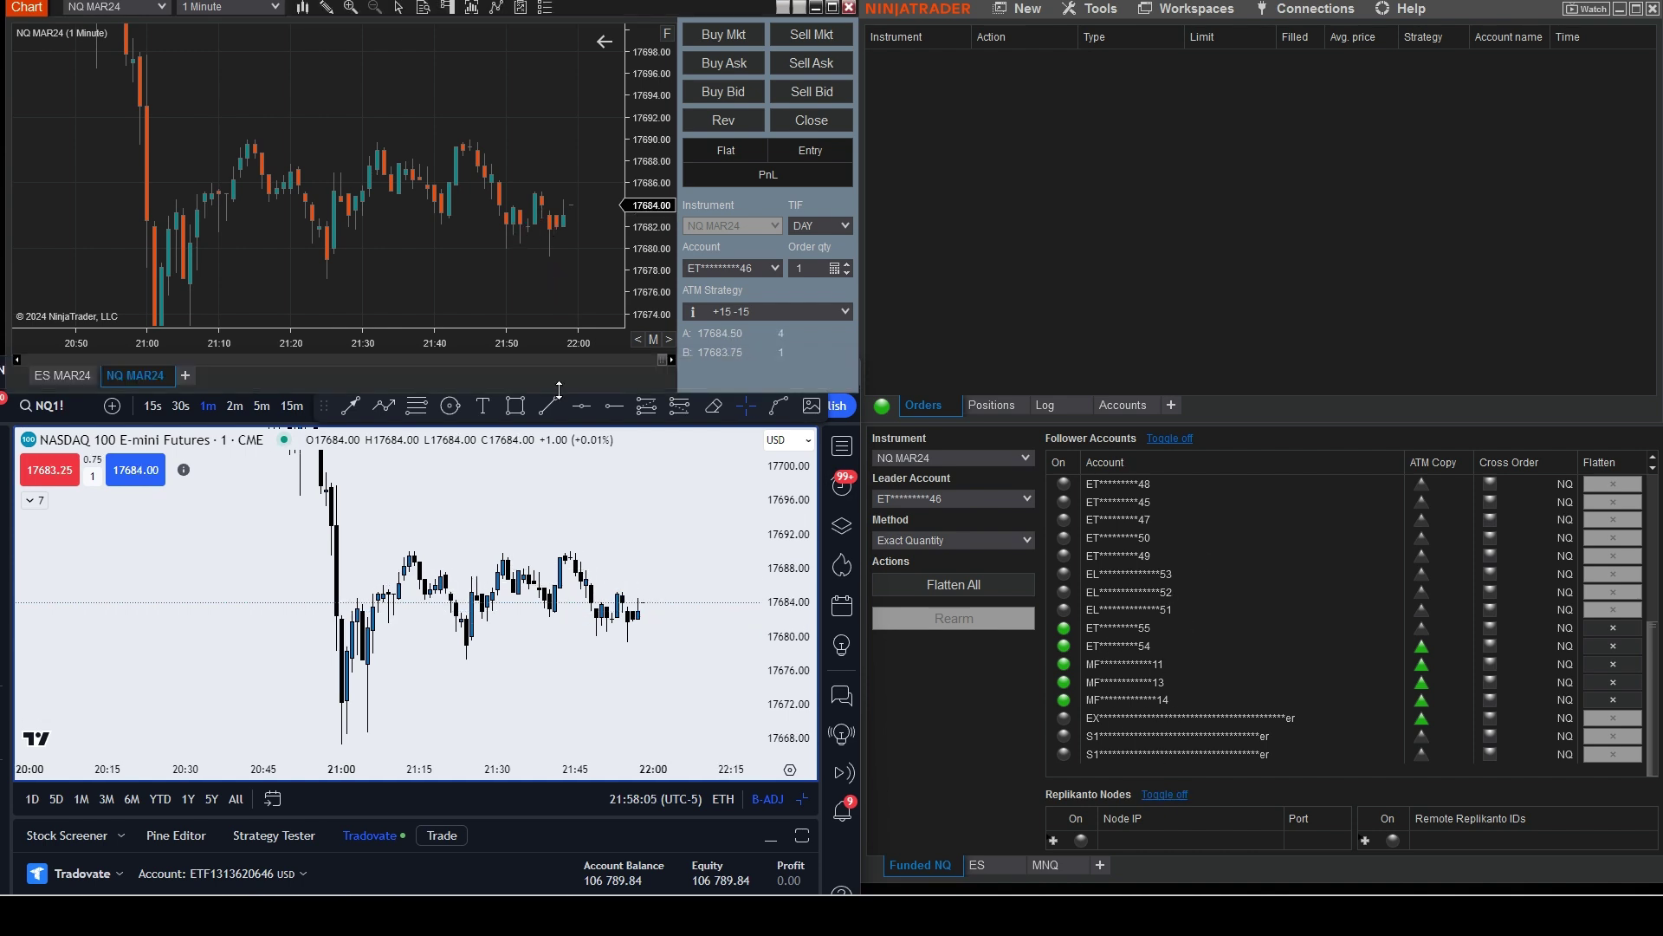
# Step: Place a one-lot NinjaTrader NQ sell limit at 17694.75 and raise it to 17697.25
pyautogui.click(511, 294)
pyautogui.rightClick(568, 122)
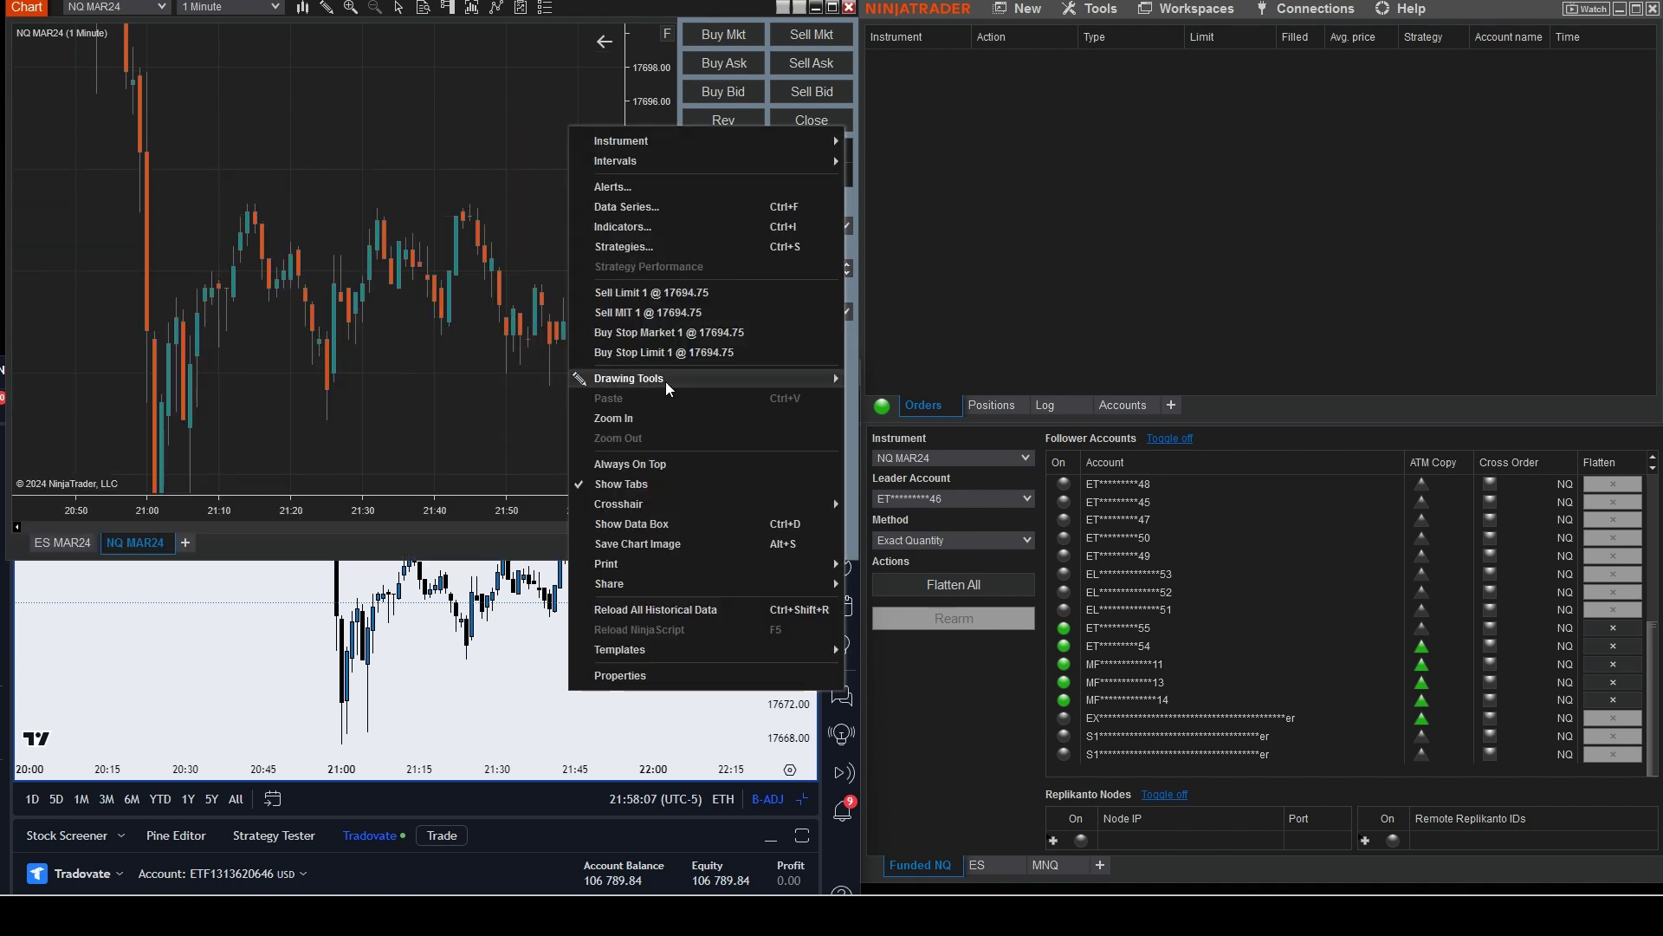
pyautogui.click(624, 279)
pyautogui.moveTo(450, 121); pyautogui.dragTo(451, 80)
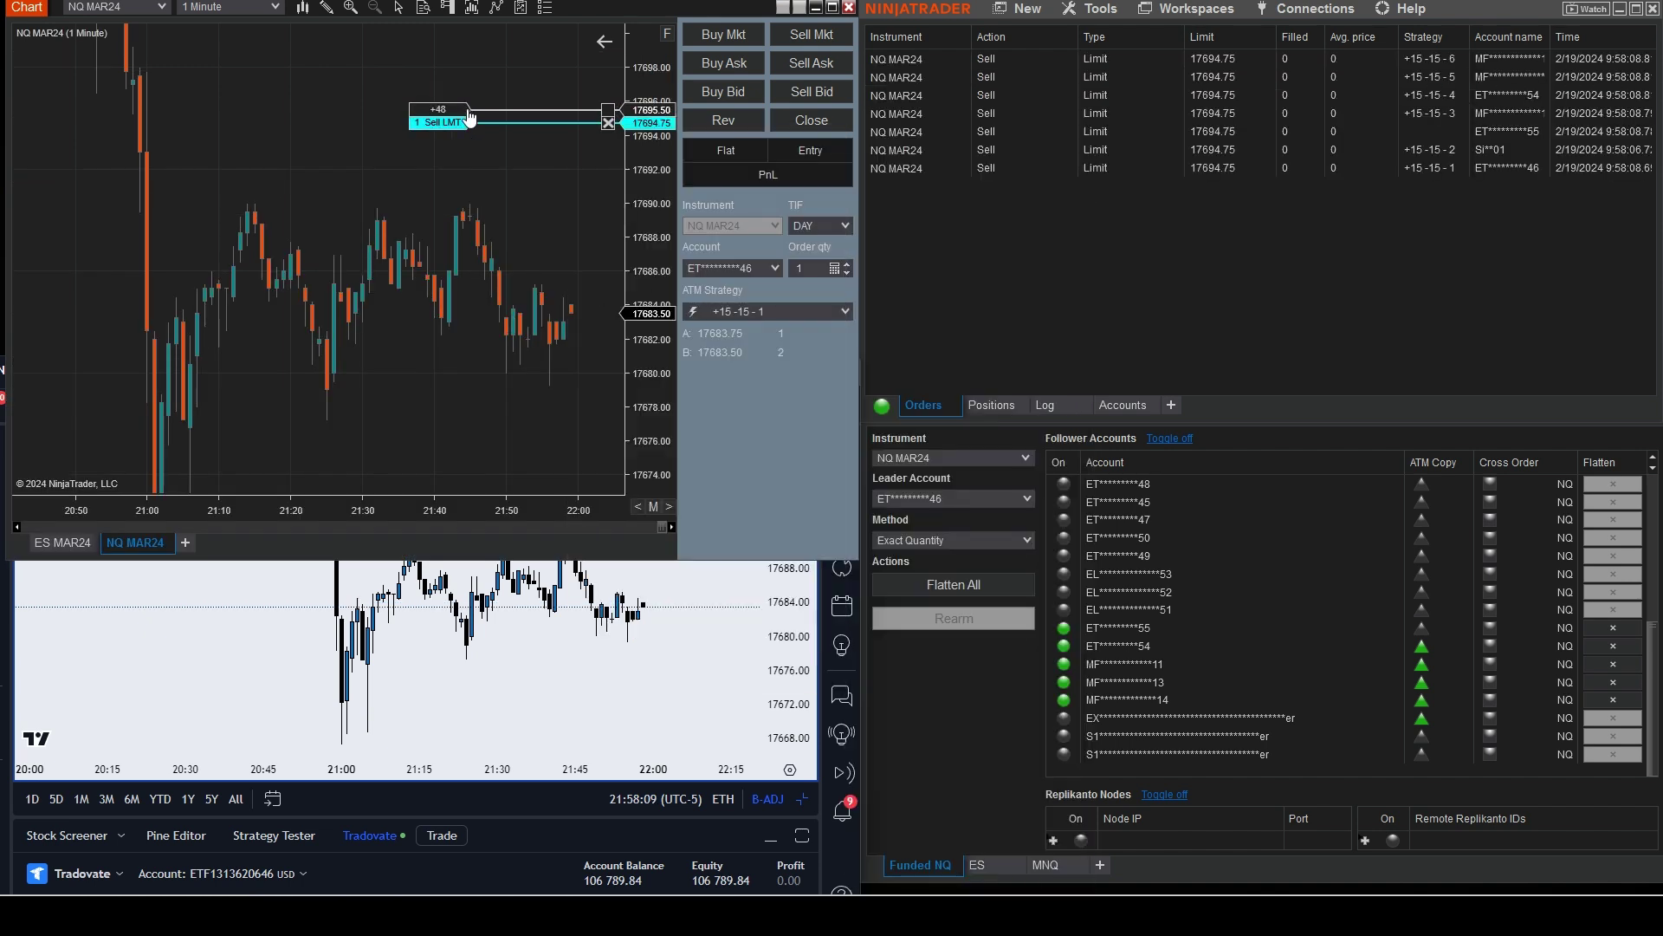
# Step: Check the copied order in TradingView, then lower the sell limit to 17692.50 and 17691.00
pyautogui.click(610, 651)
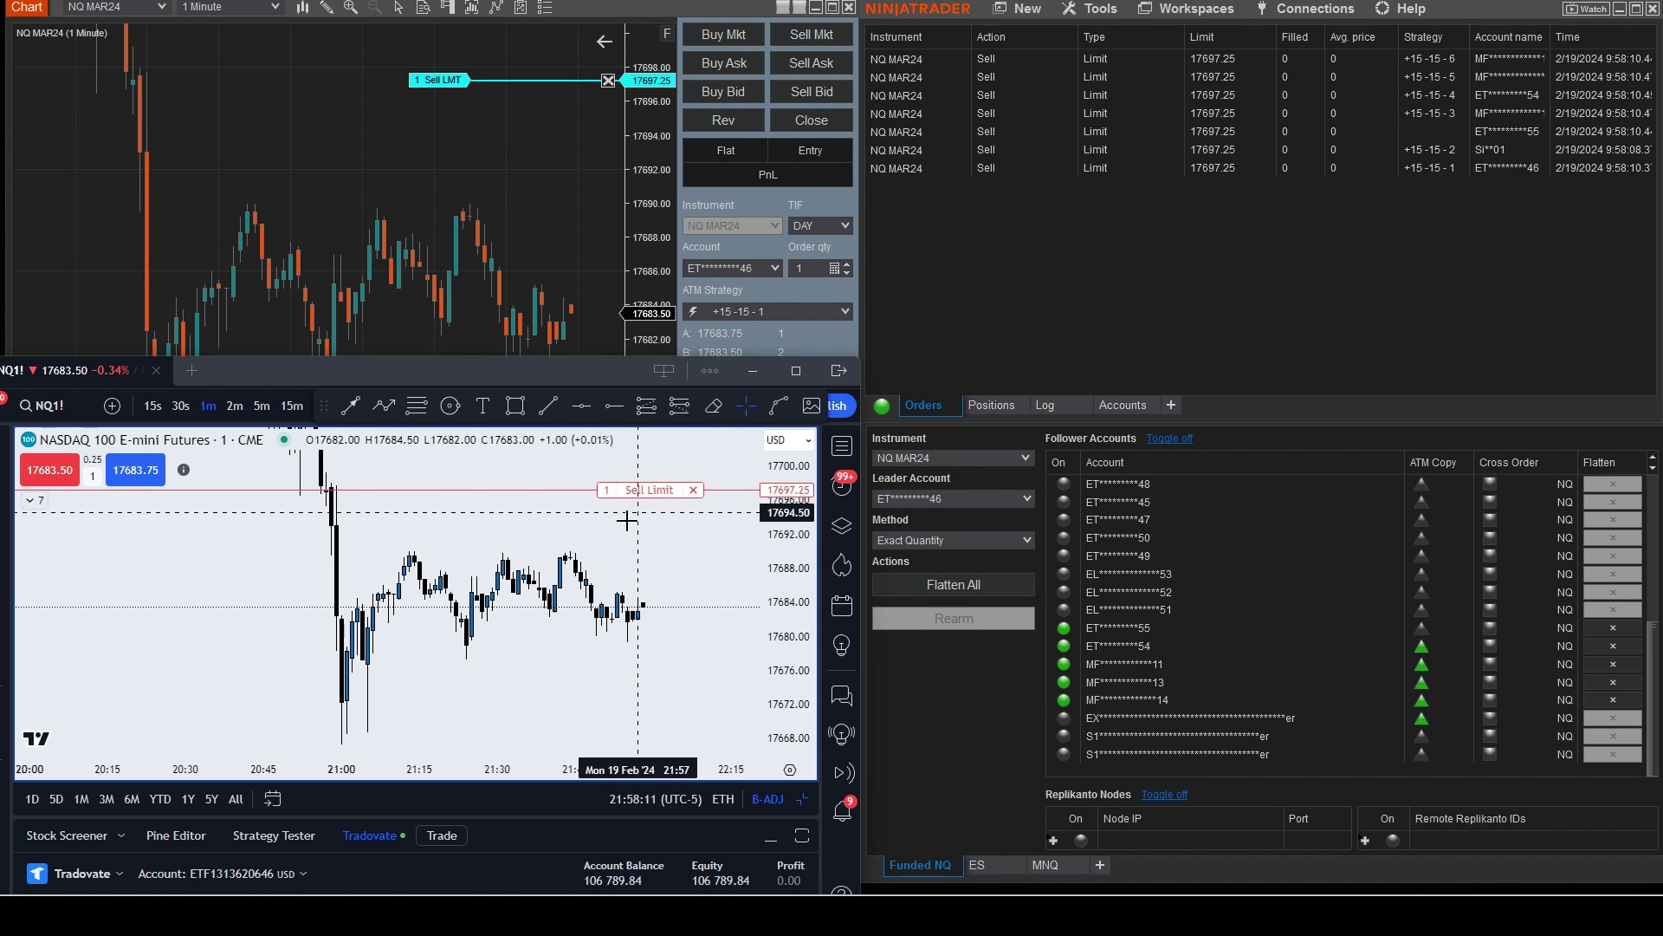
pyautogui.click(450, 97)
pyautogui.moveTo(446, 78); pyautogui.dragTo(445, 160)
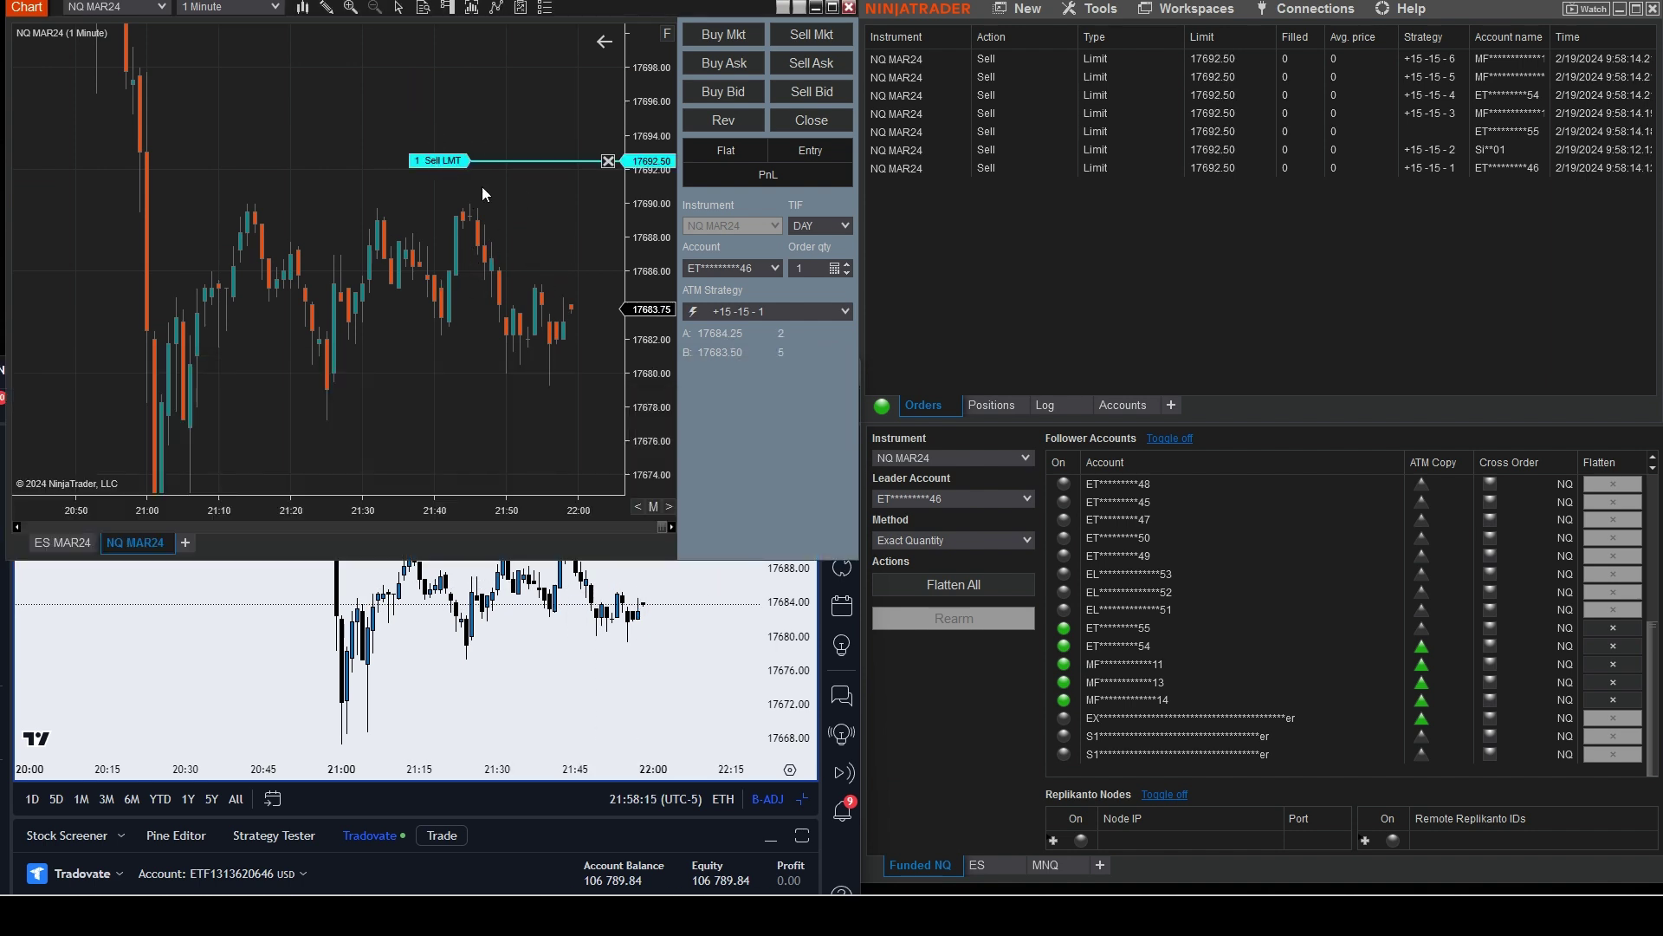
pyautogui.moveTo(444, 161); pyautogui.dragTo(464, 185)
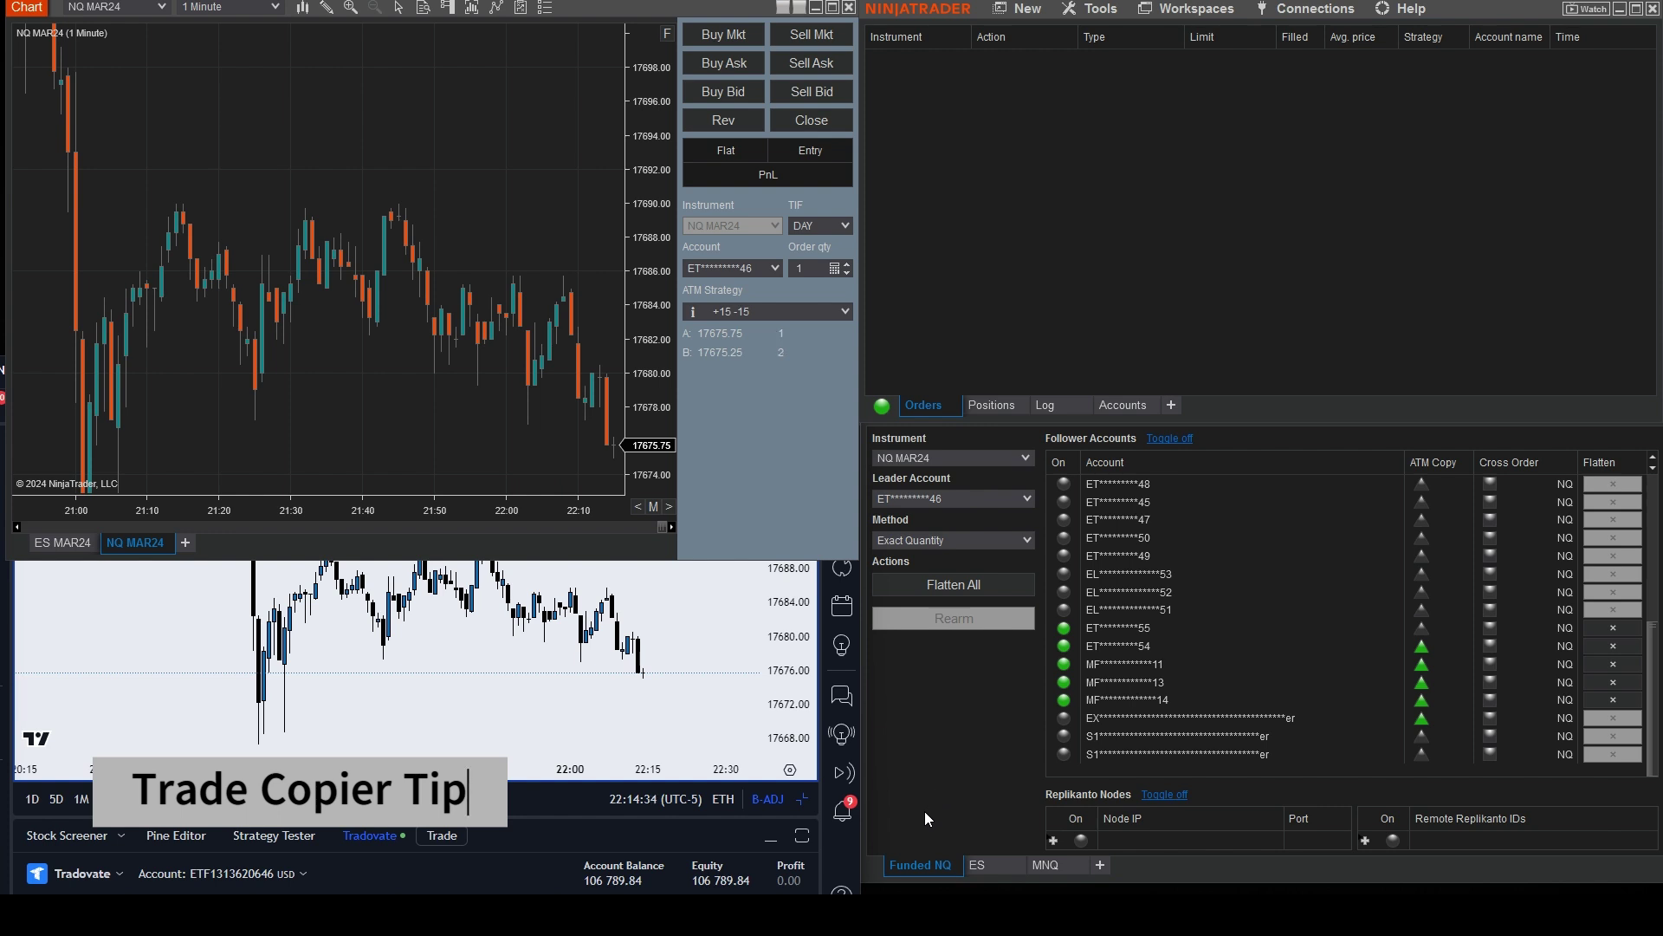
# Step: Duplicate the Funded NQ copier tab, place it second, and rename it Eval NQ
pyautogui.rightClick(917, 864)
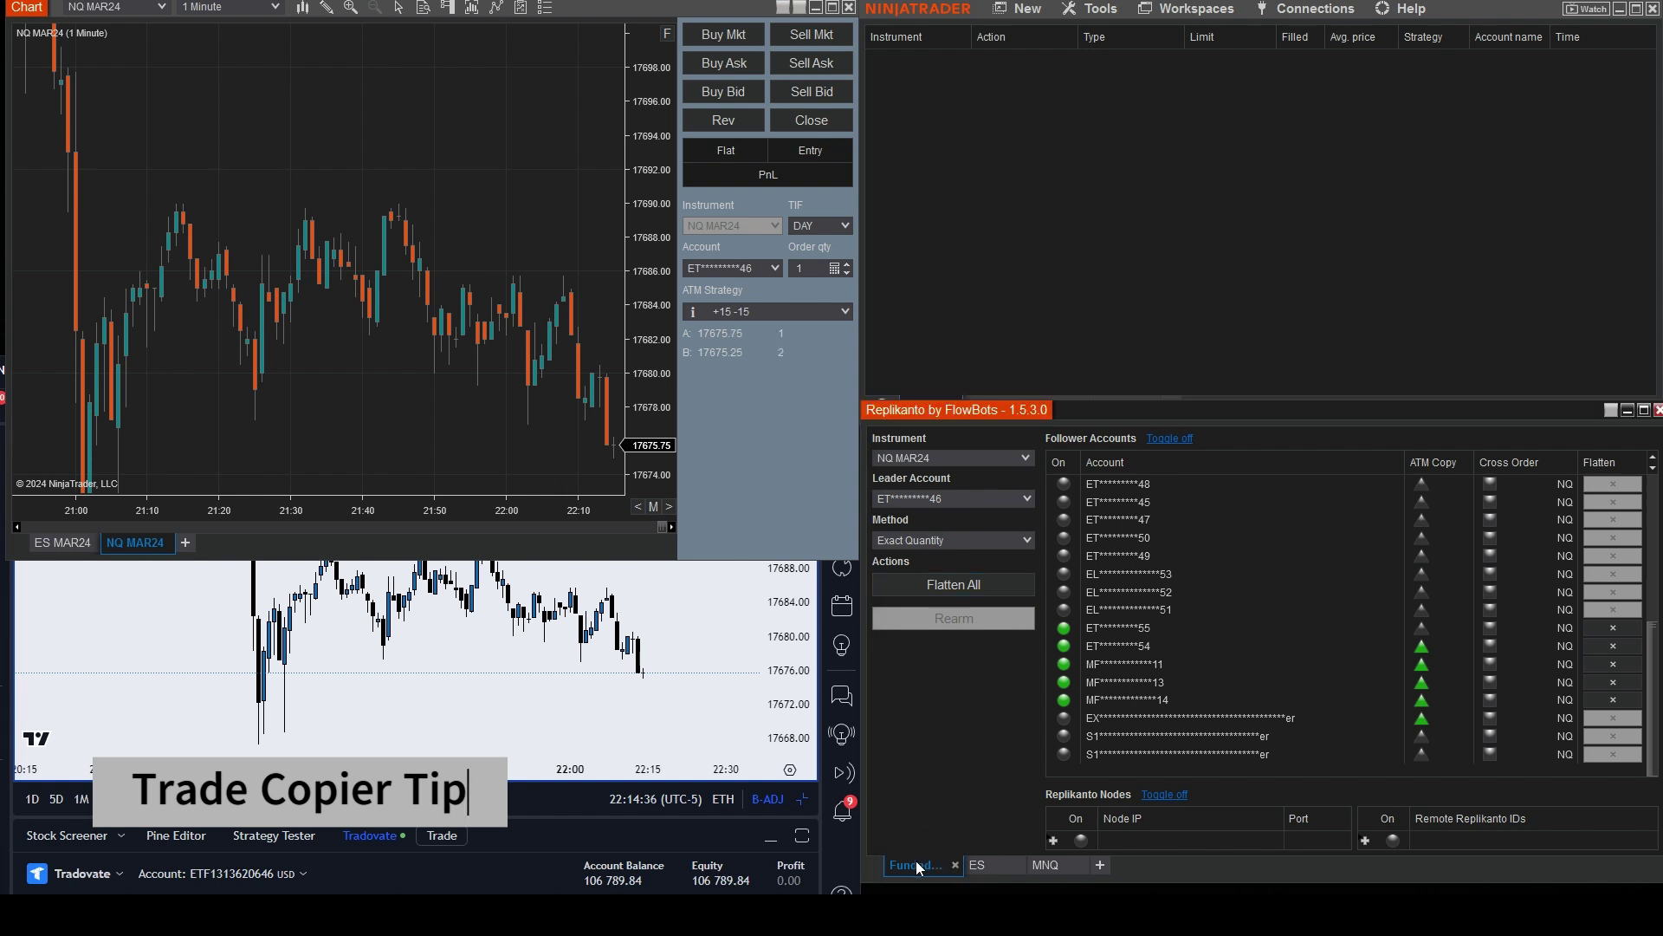
pyautogui.click(952, 804)
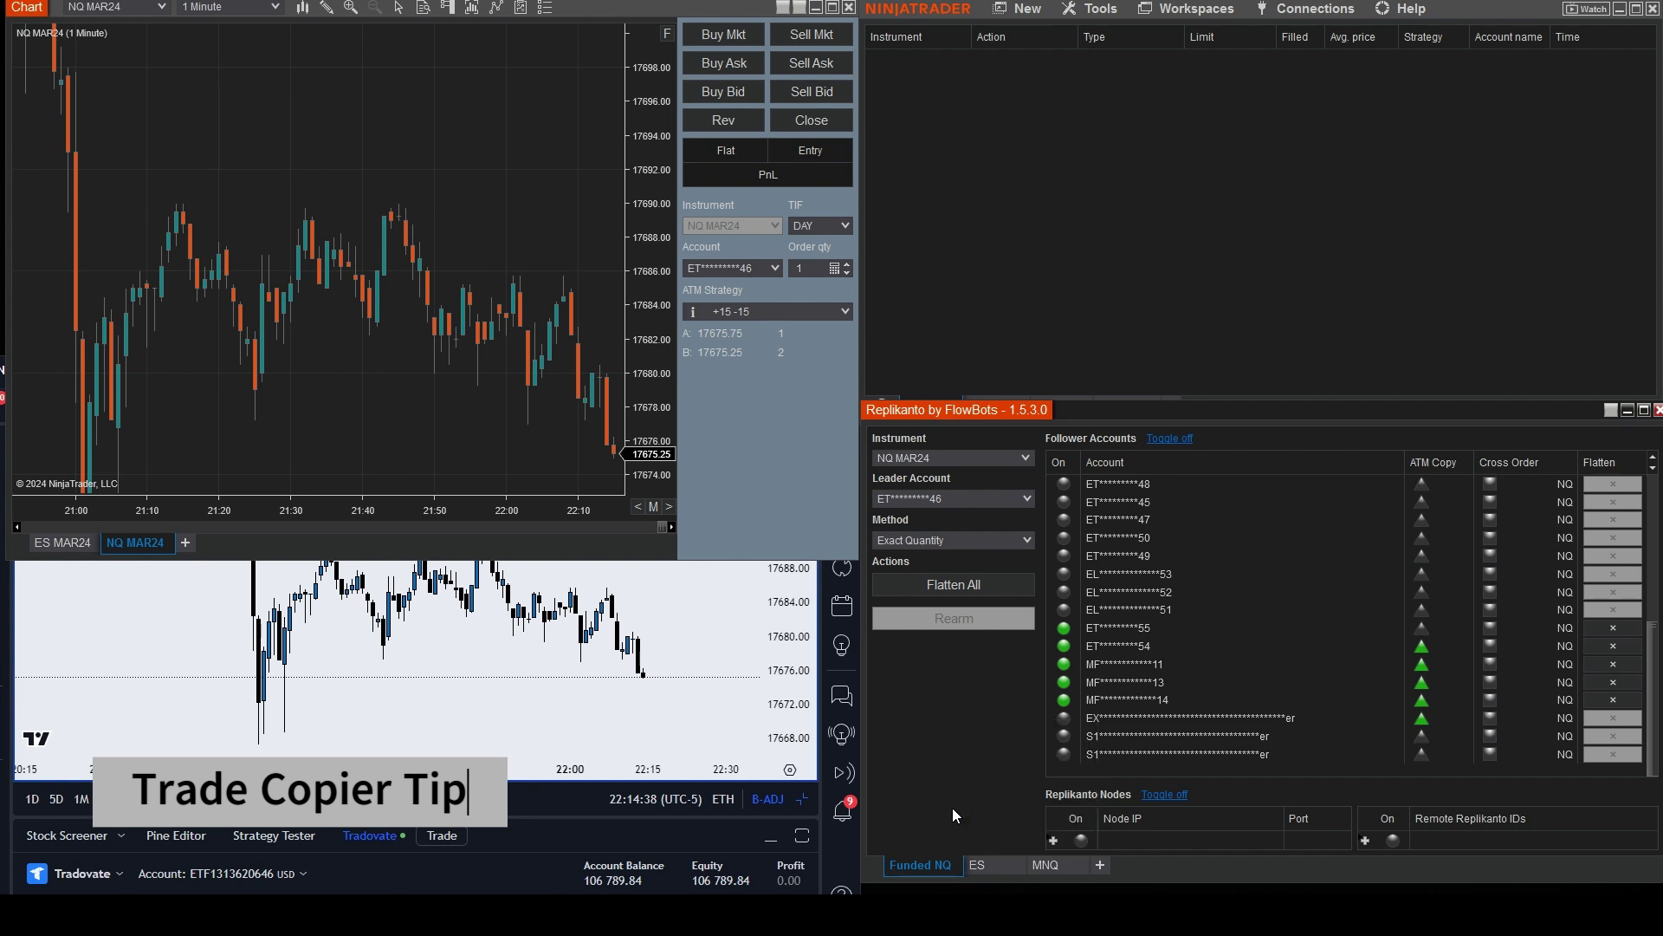
pyautogui.moveTo(1099, 867); pyautogui.dragTo(989, 867)
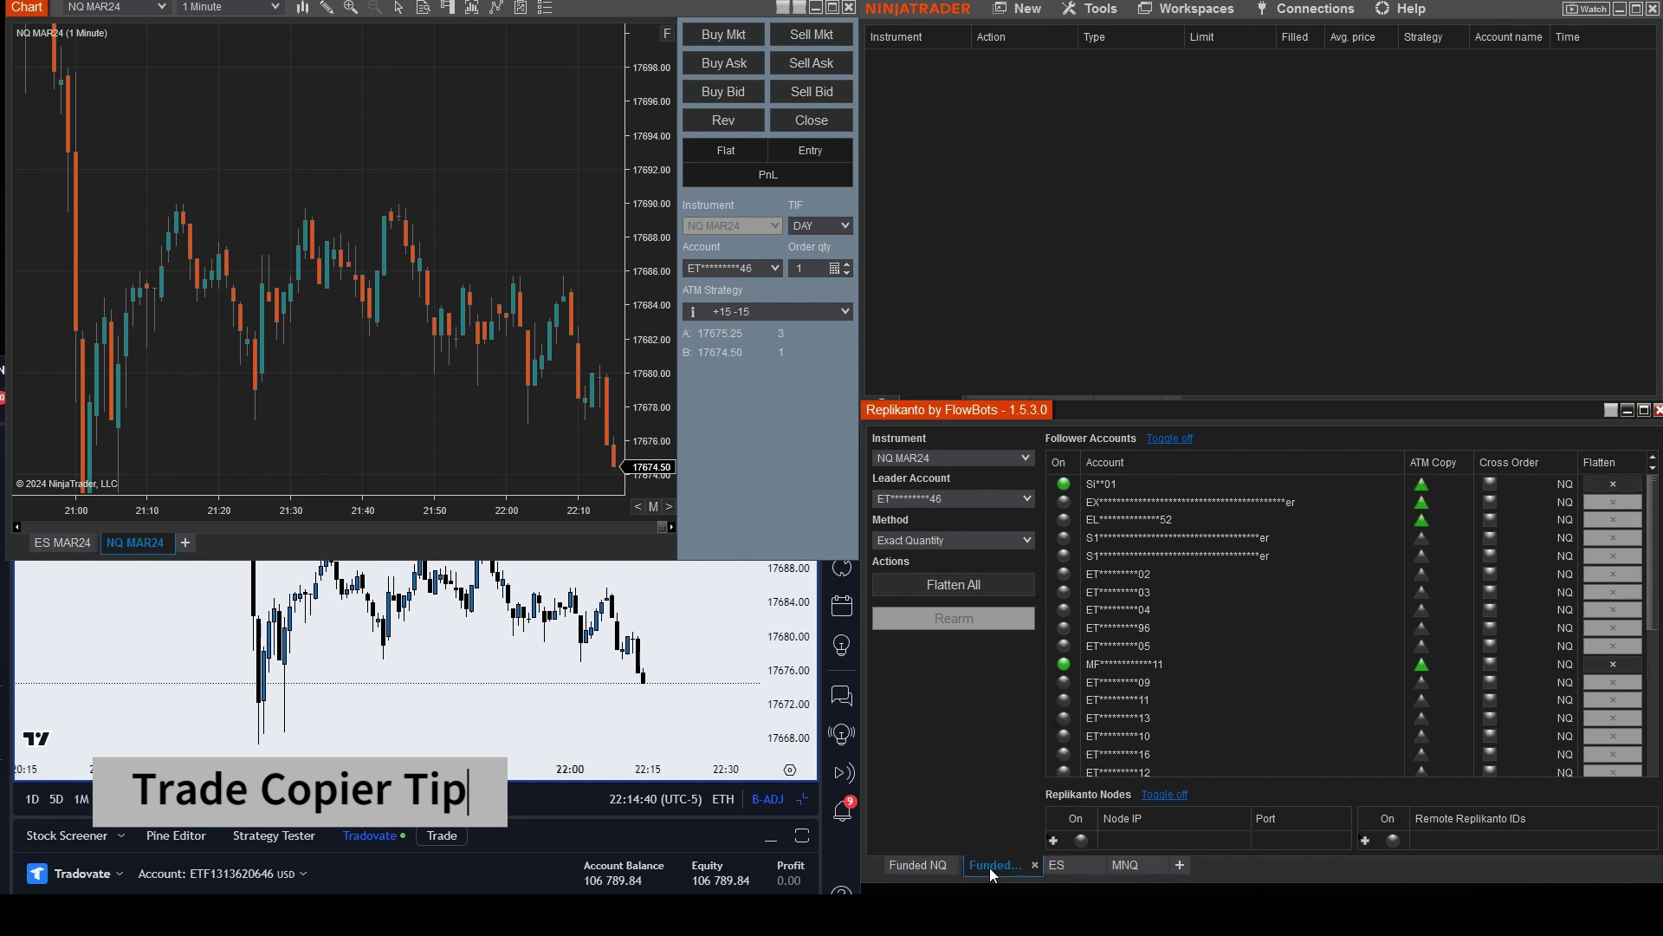
pyautogui.rightClick(989, 867)
pyautogui.click(1040, 762)
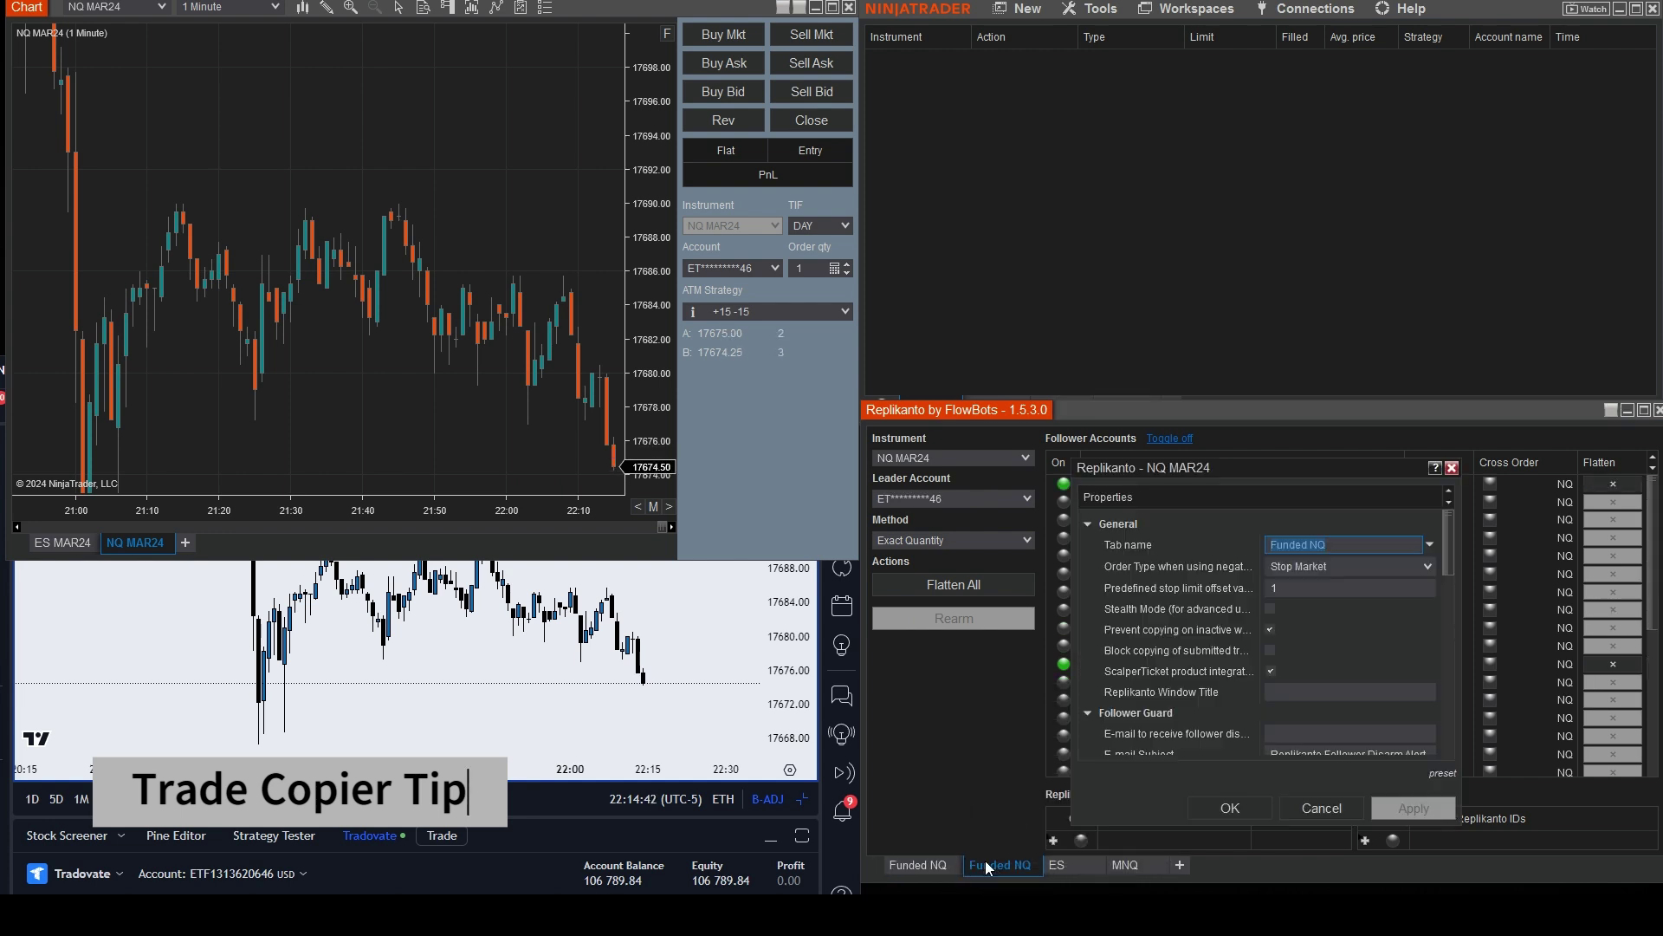
pyautogui.doubleClick(1310, 544)
pyautogui.write('Eval')
pyautogui.press('Return')
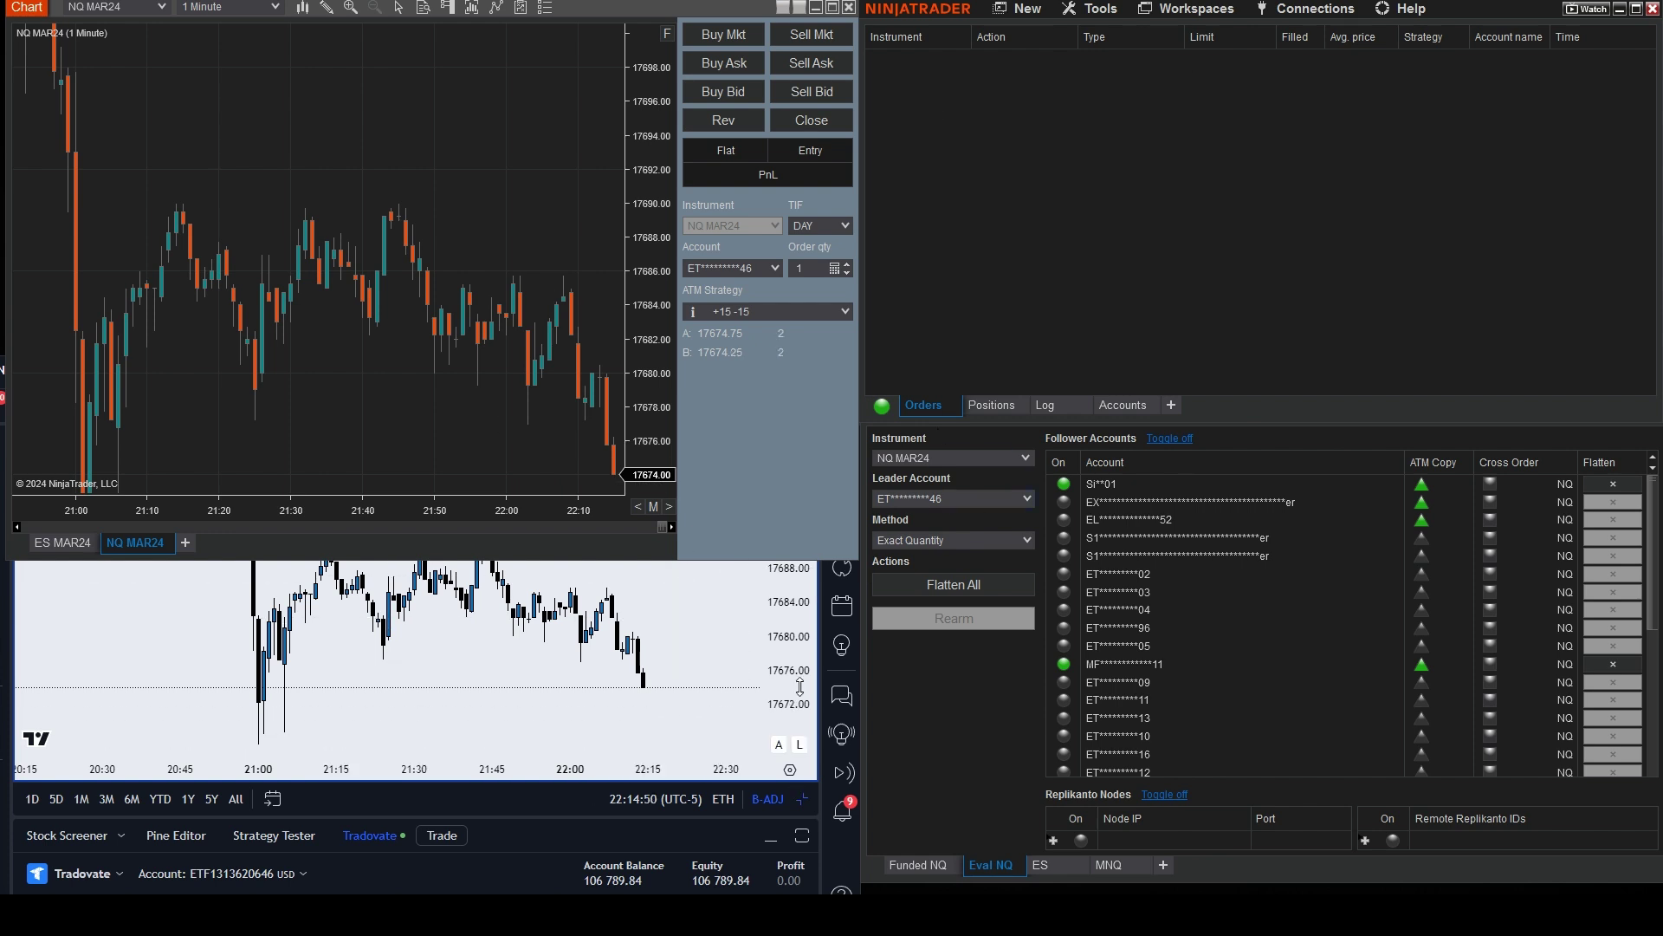
# Step: Minimize TradingView, stretch the NQ chart to fill the screen, and review the saved workspaces list
pyautogui.hotkey('alt', 'Tab')
pyautogui.click(753, 372)
pyautogui.moveTo(641, 561); pyautogui.dragTo(605, 884)
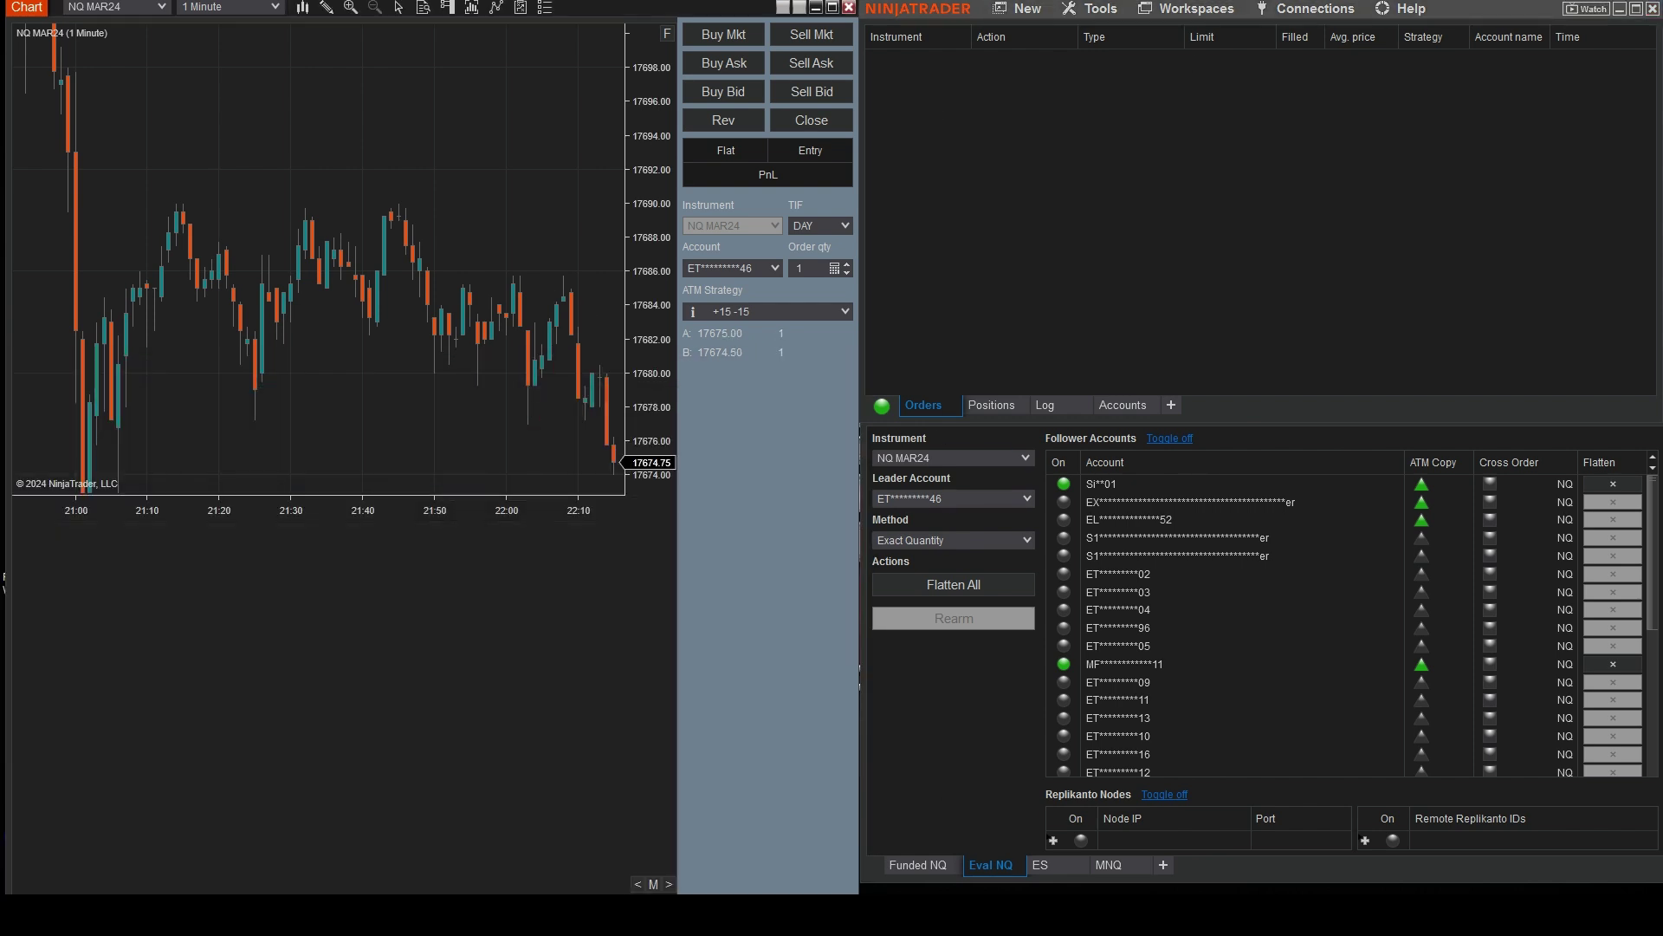
pyautogui.click(1224, 15)
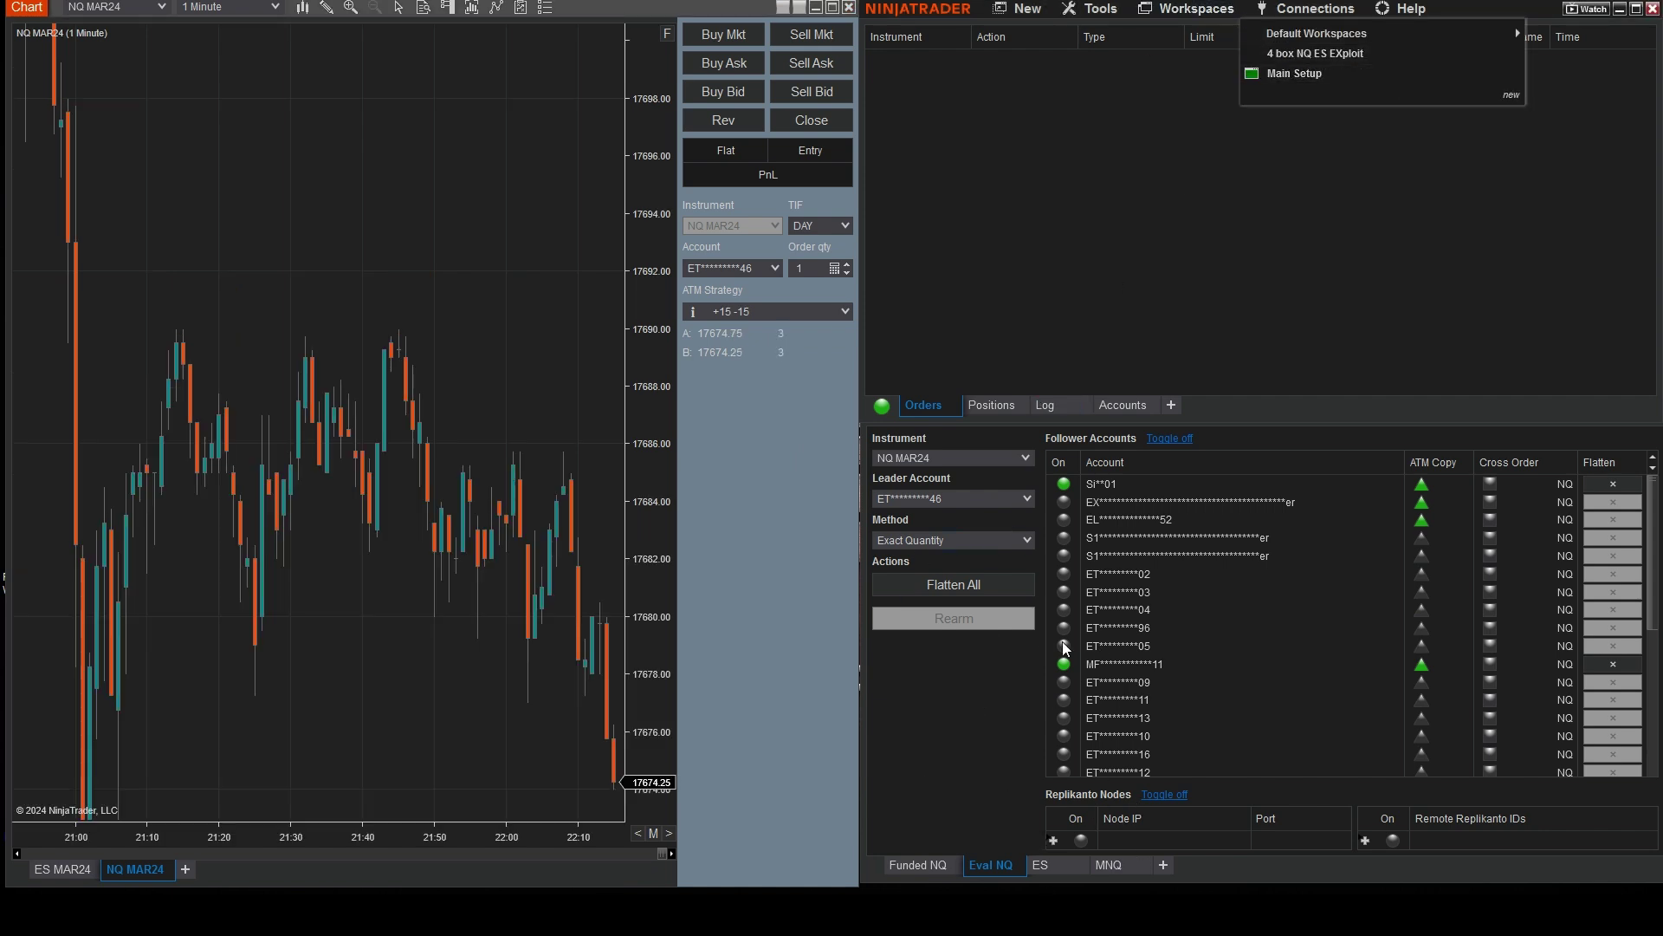
pyautogui.click(1018, 844)
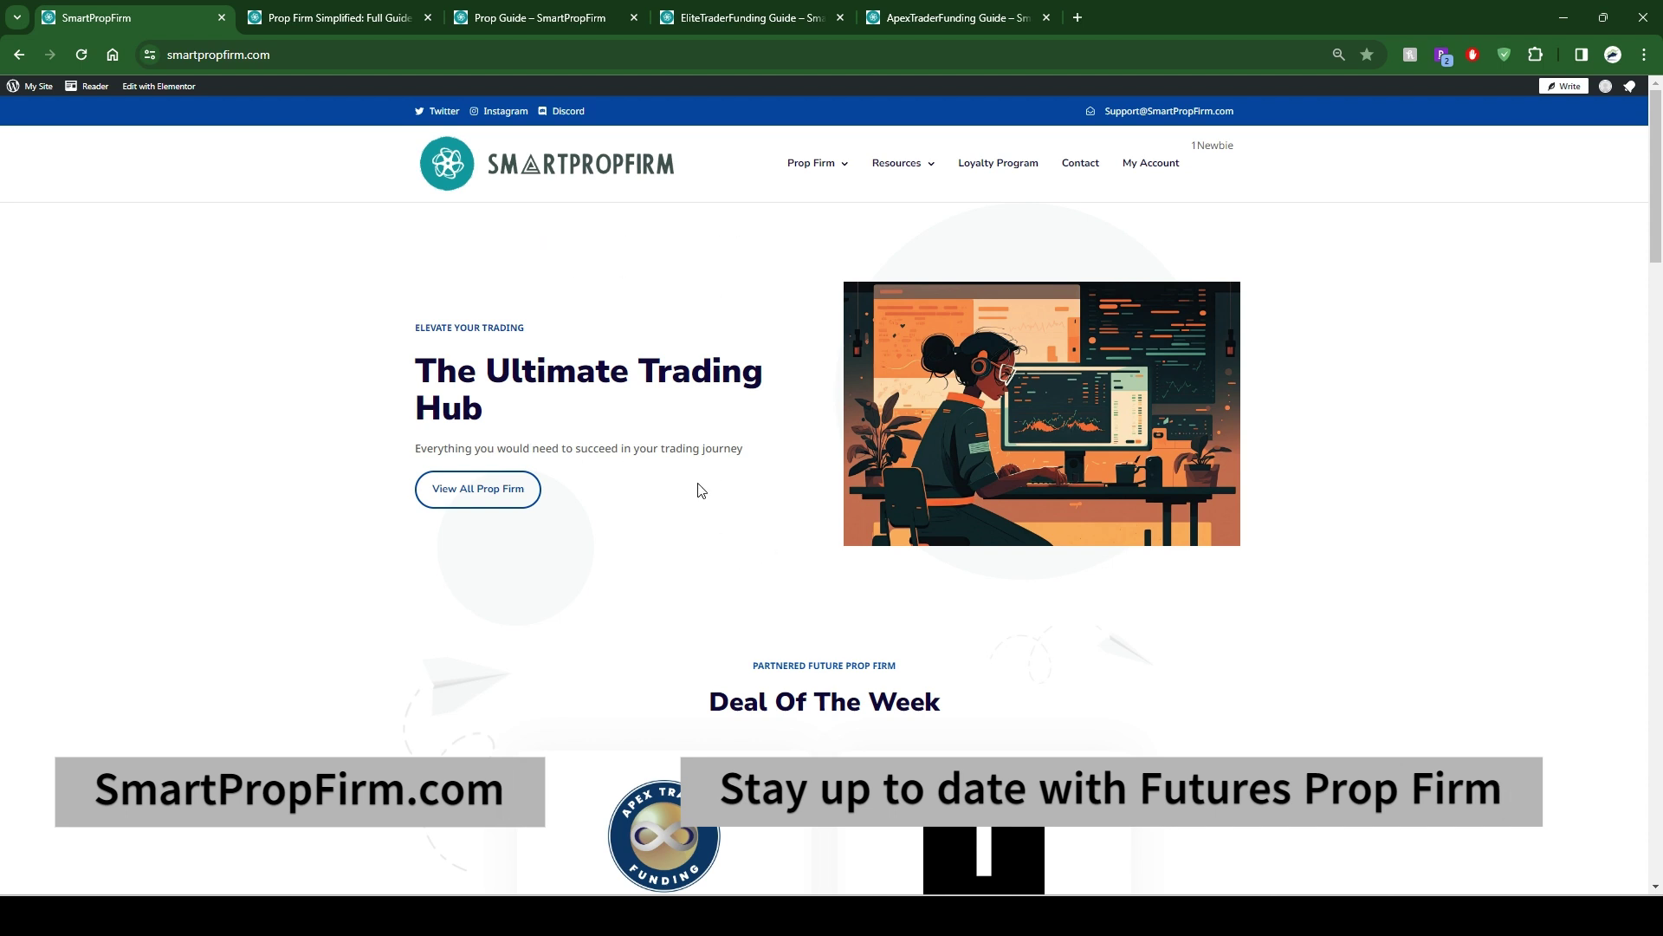
# Step: Scroll the home page, then open the Prop Firm Simplified guide and scroll through it
pyautogui.scroll(-2, 701, 490)
pyautogui.scroll(-4, 850, 605)
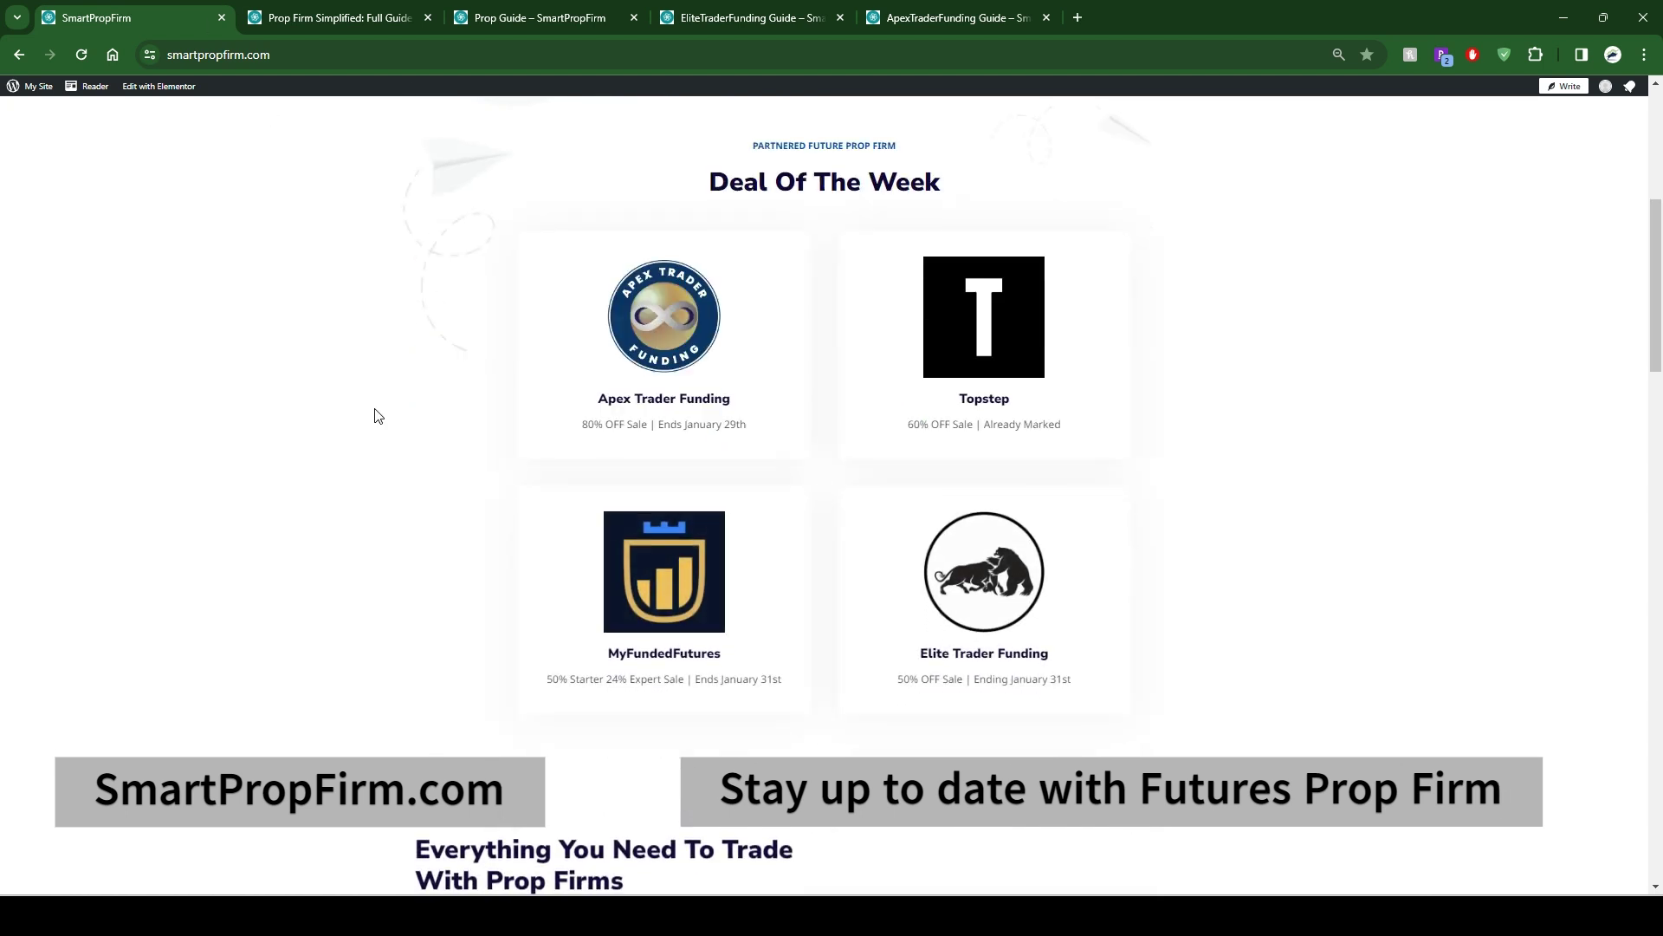
pyautogui.scroll(2, 364, 346)
pyautogui.click(378, 19)
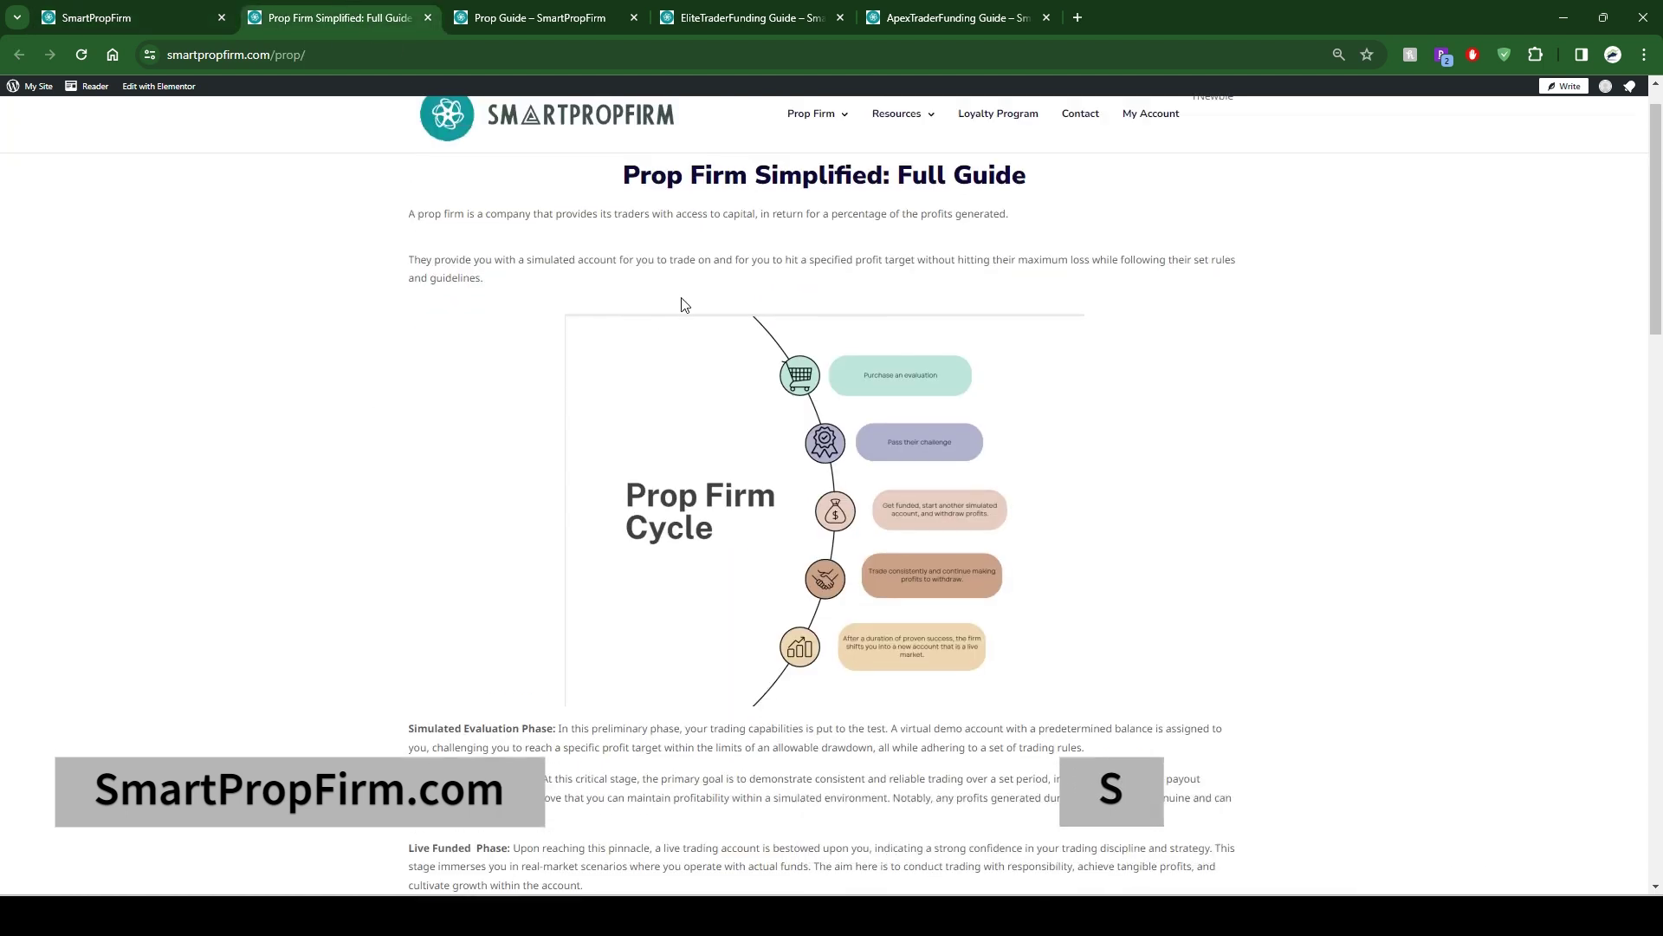
pyautogui.scroll(1, 870, 258)
pyautogui.moveTo(814, 112)
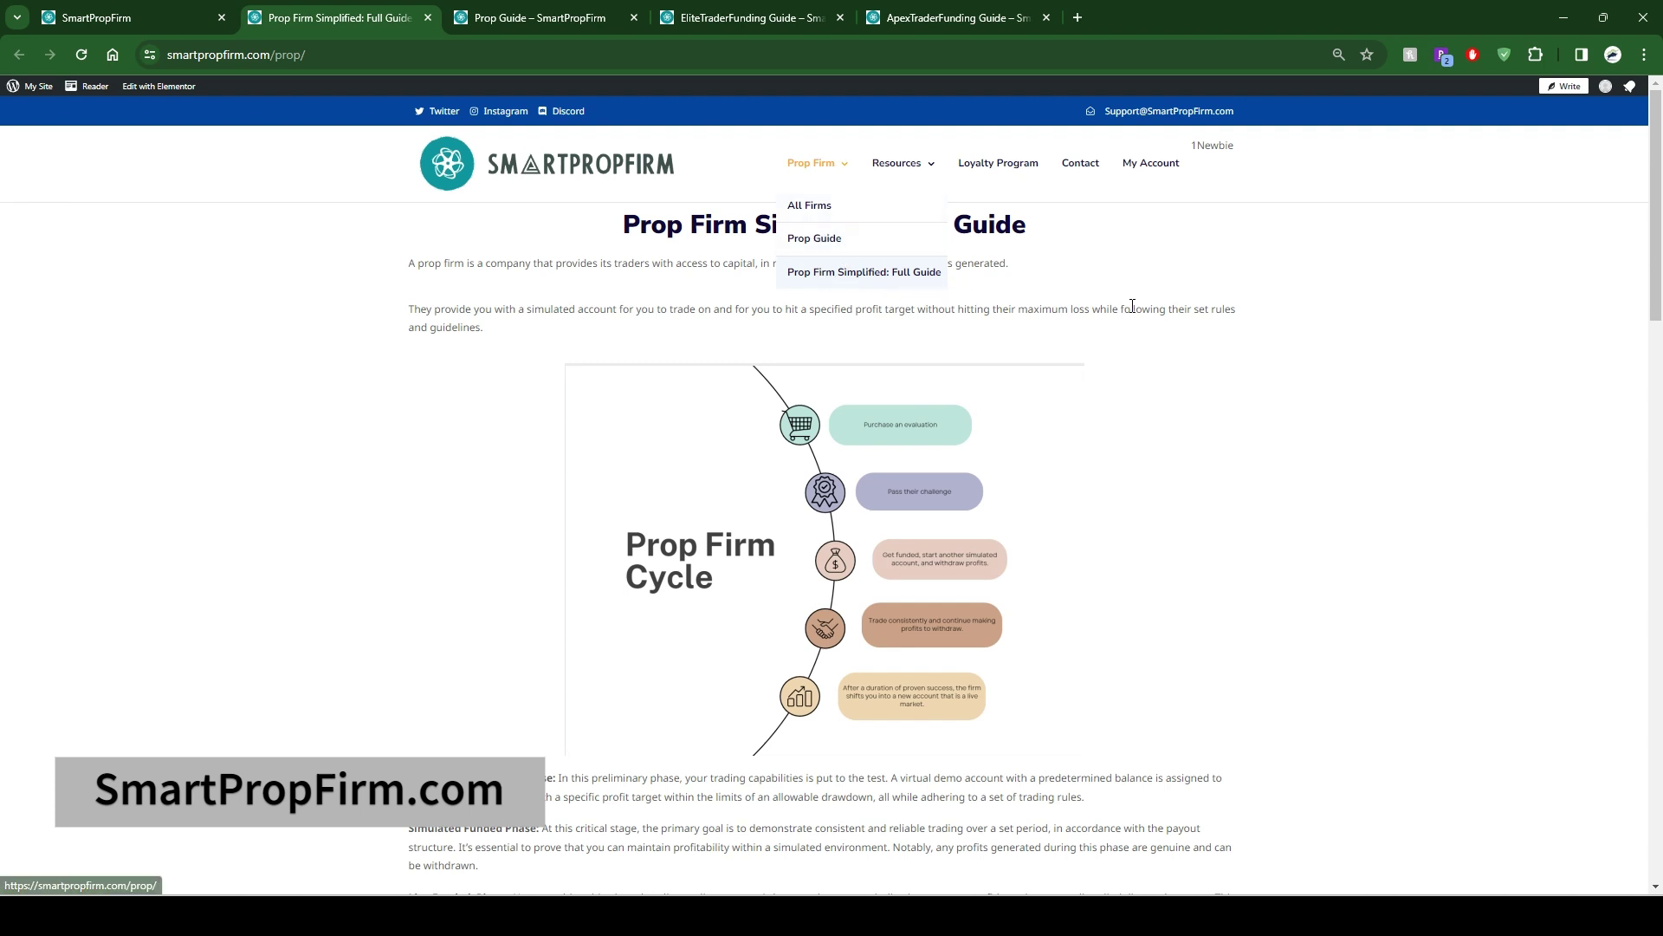
pyautogui.scroll(-1, 438, 525)
pyautogui.scroll(-2, 455, 511)
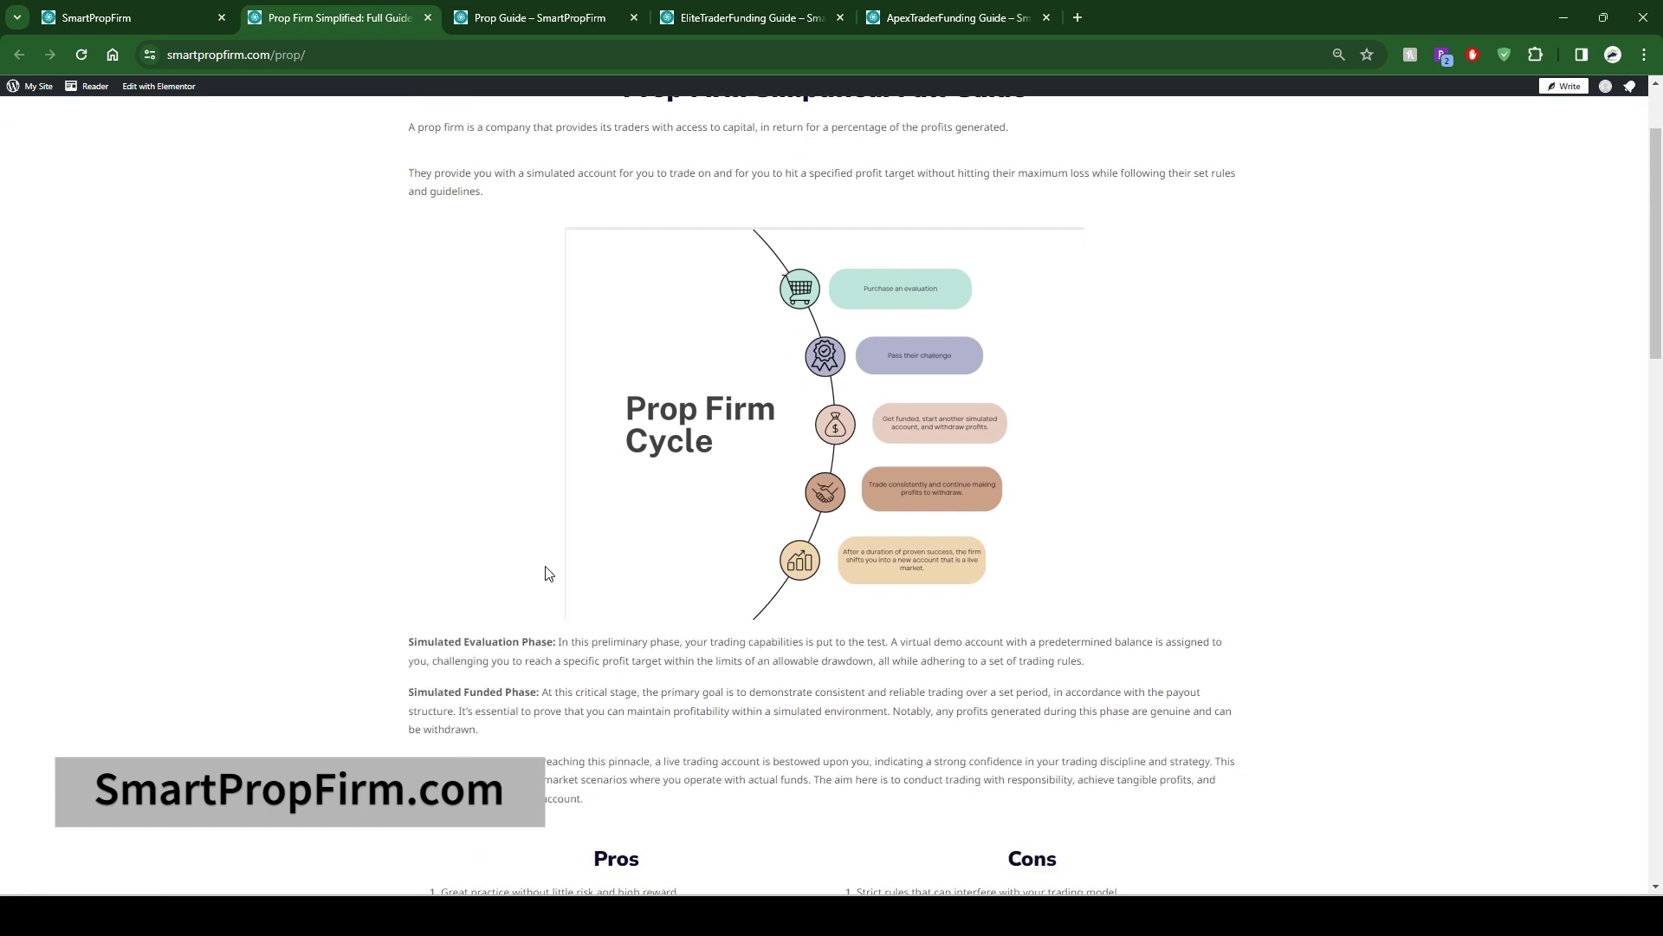
pyautogui.scroll(-2, 559, 389)
pyautogui.scroll(-1, 664, 639)
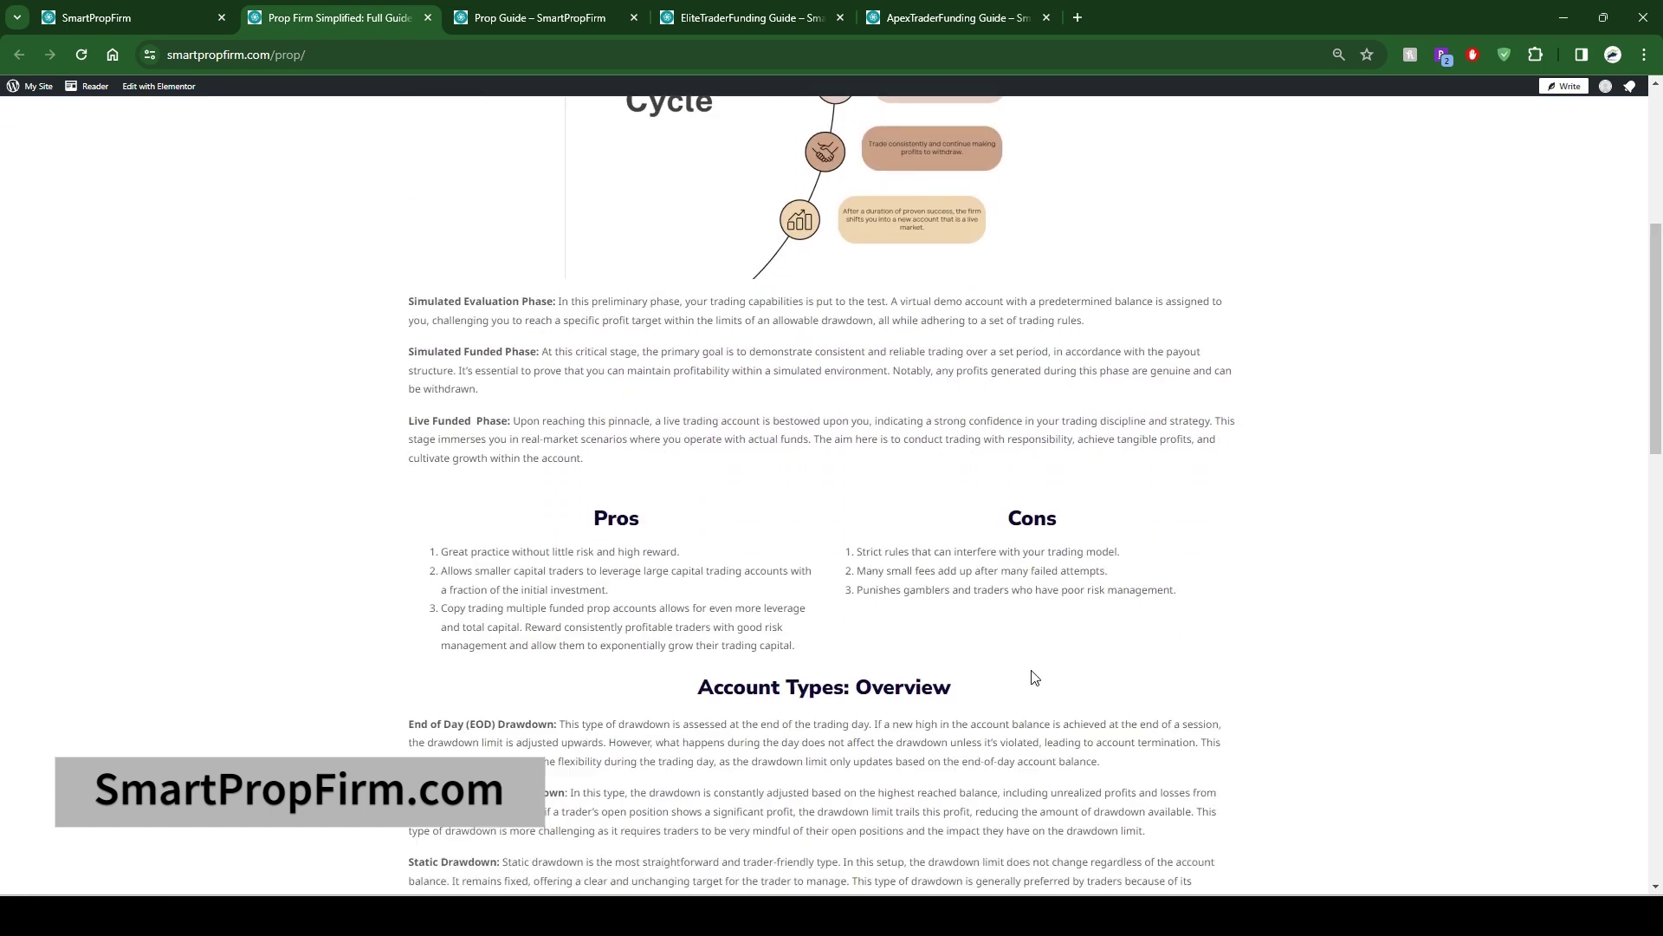
pyautogui.scroll(-1, 814, 651)
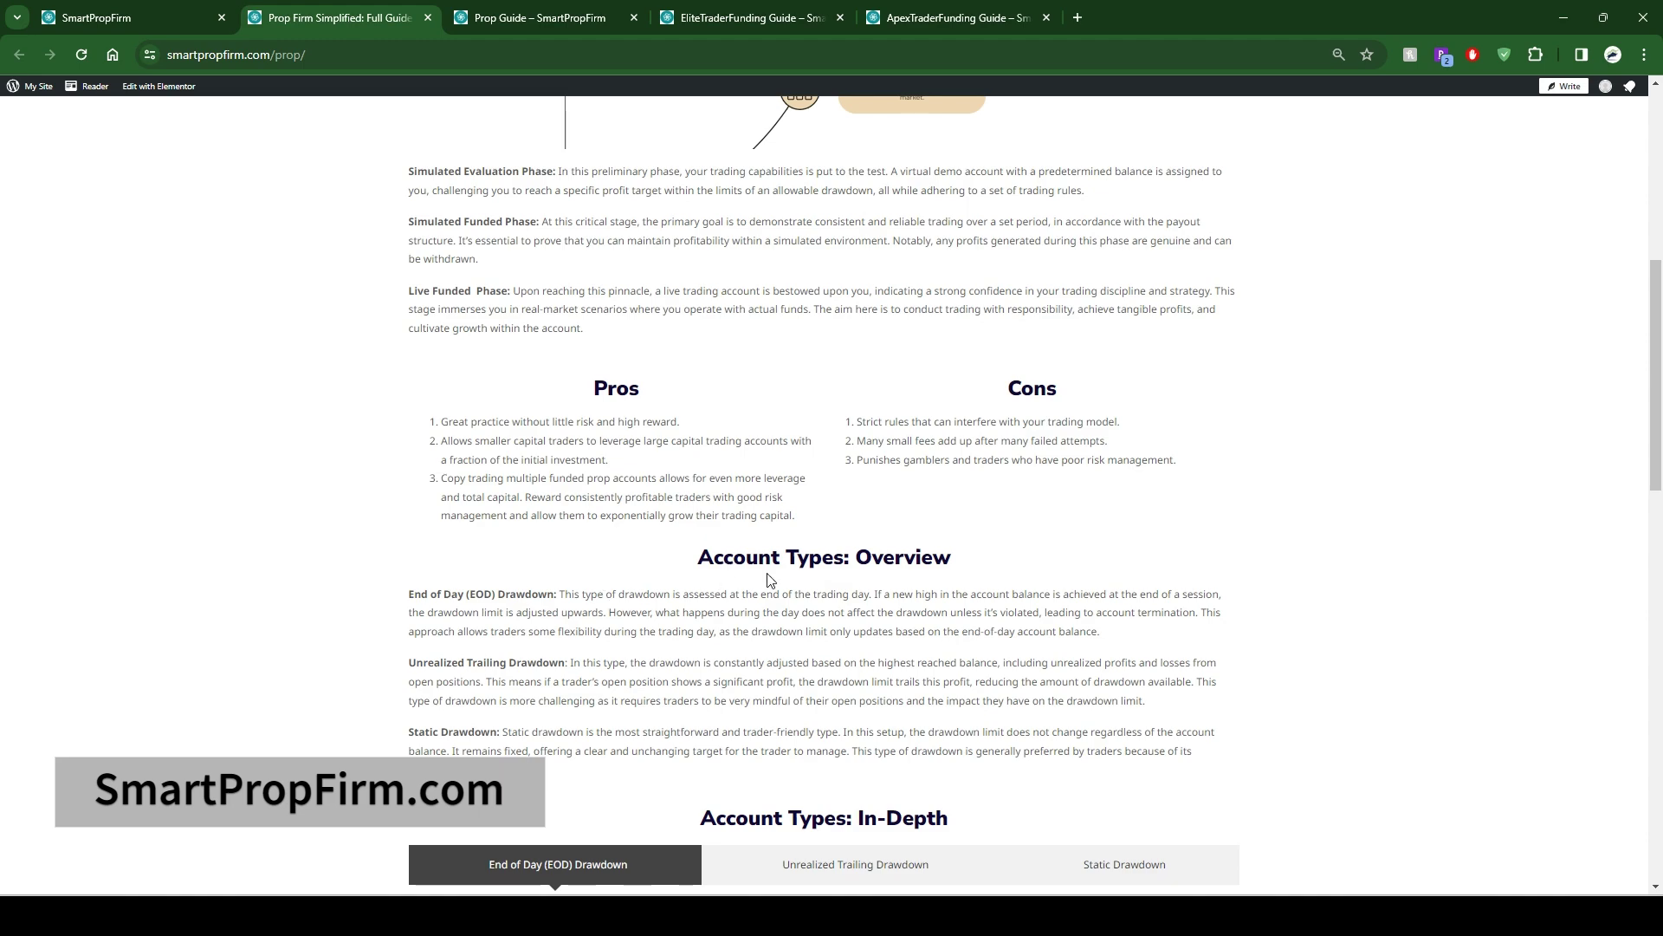
pyautogui.scroll(-2, 884, 668)
pyautogui.scroll(-2, 824, 517)
# Step: View the Static Drawdown example, then switch to the Prop Guide page
pyautogui.click(1116, 518)
pyautogui.scroll(-3, 692, 677)
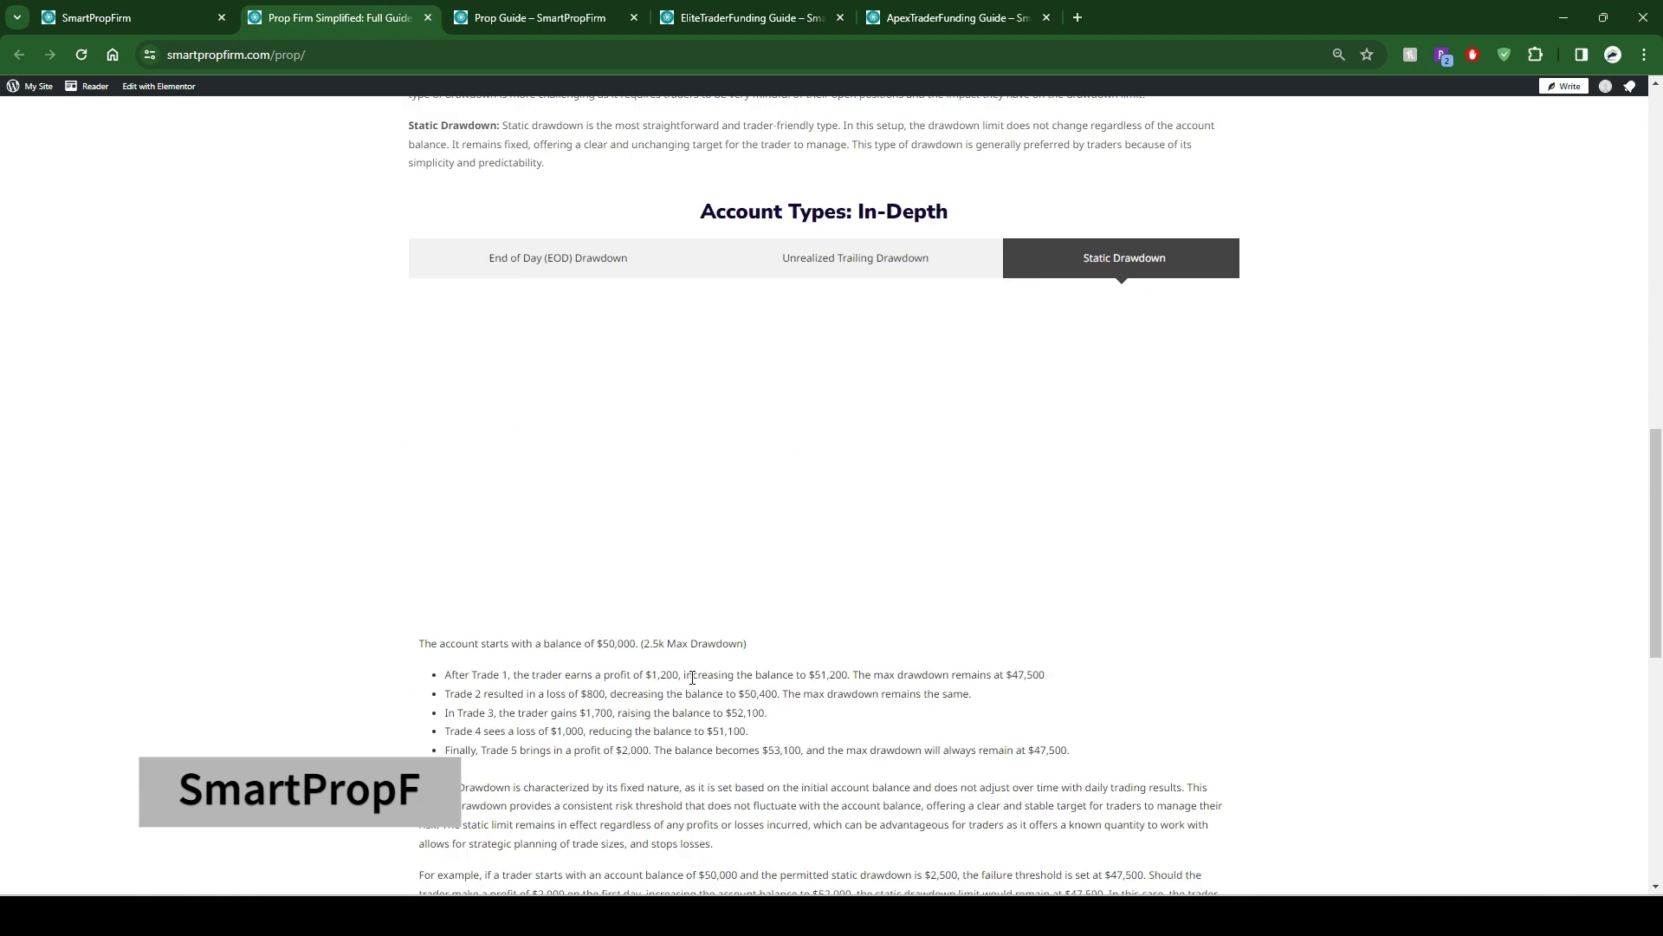
pyautogui.scroll(-2, 692, 676)
pyautogui.scroll(-2, 676, 667)
pyautogui.scroll(5, 639, 661)
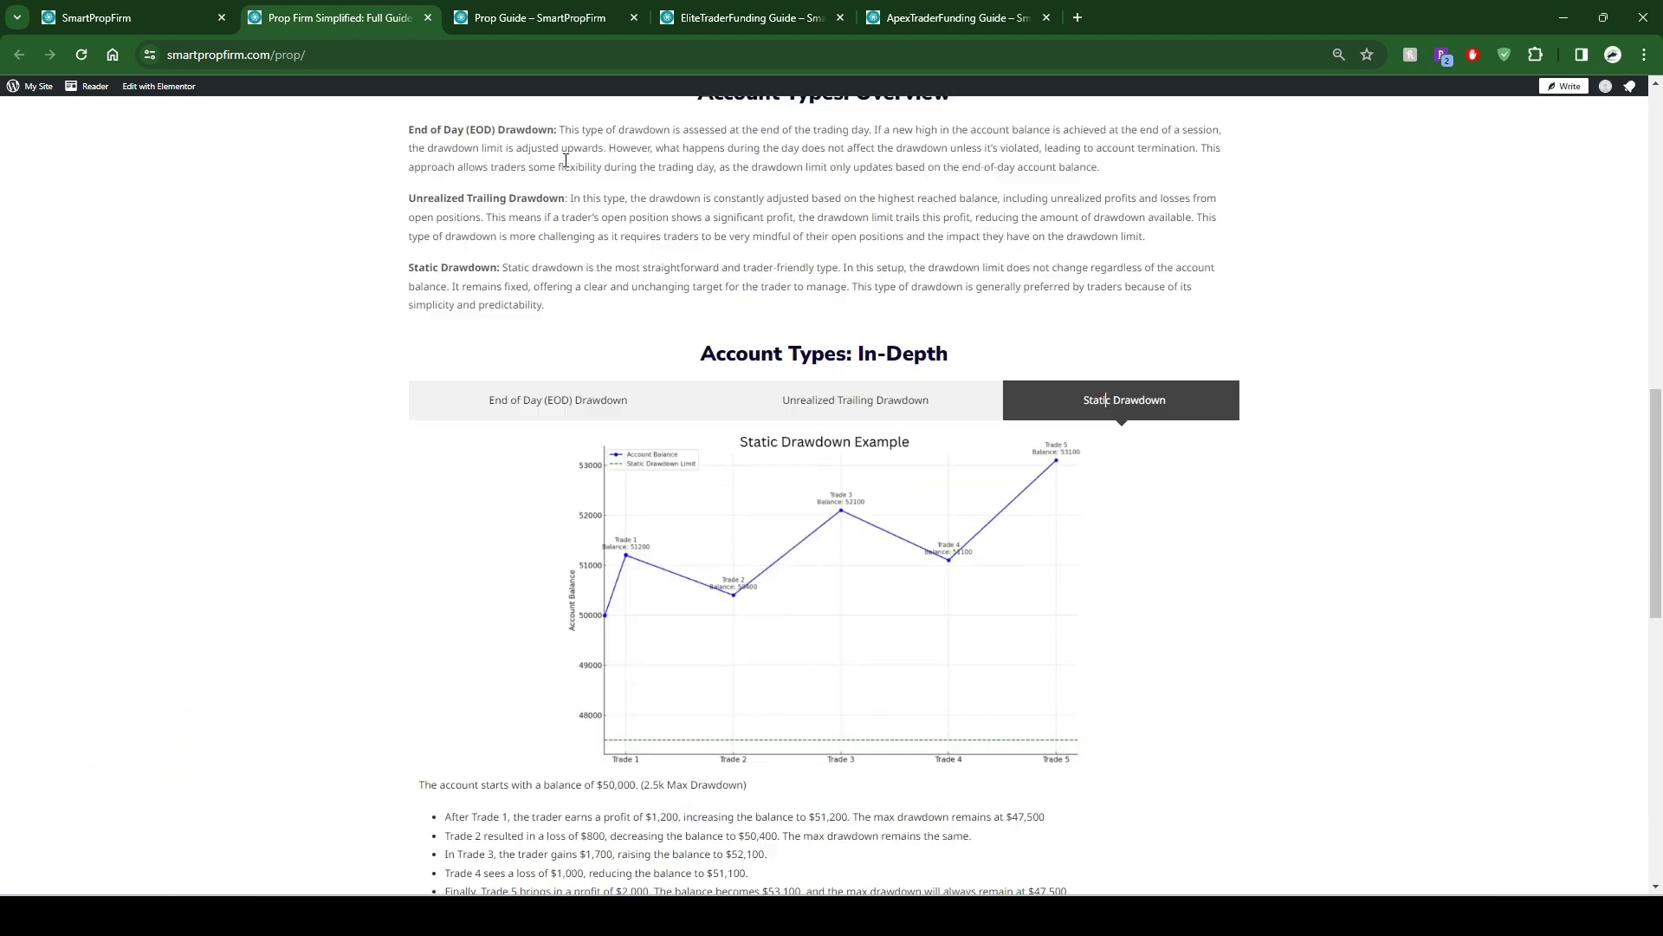
pyautogui.hotkey('ctrl', 'Tab')
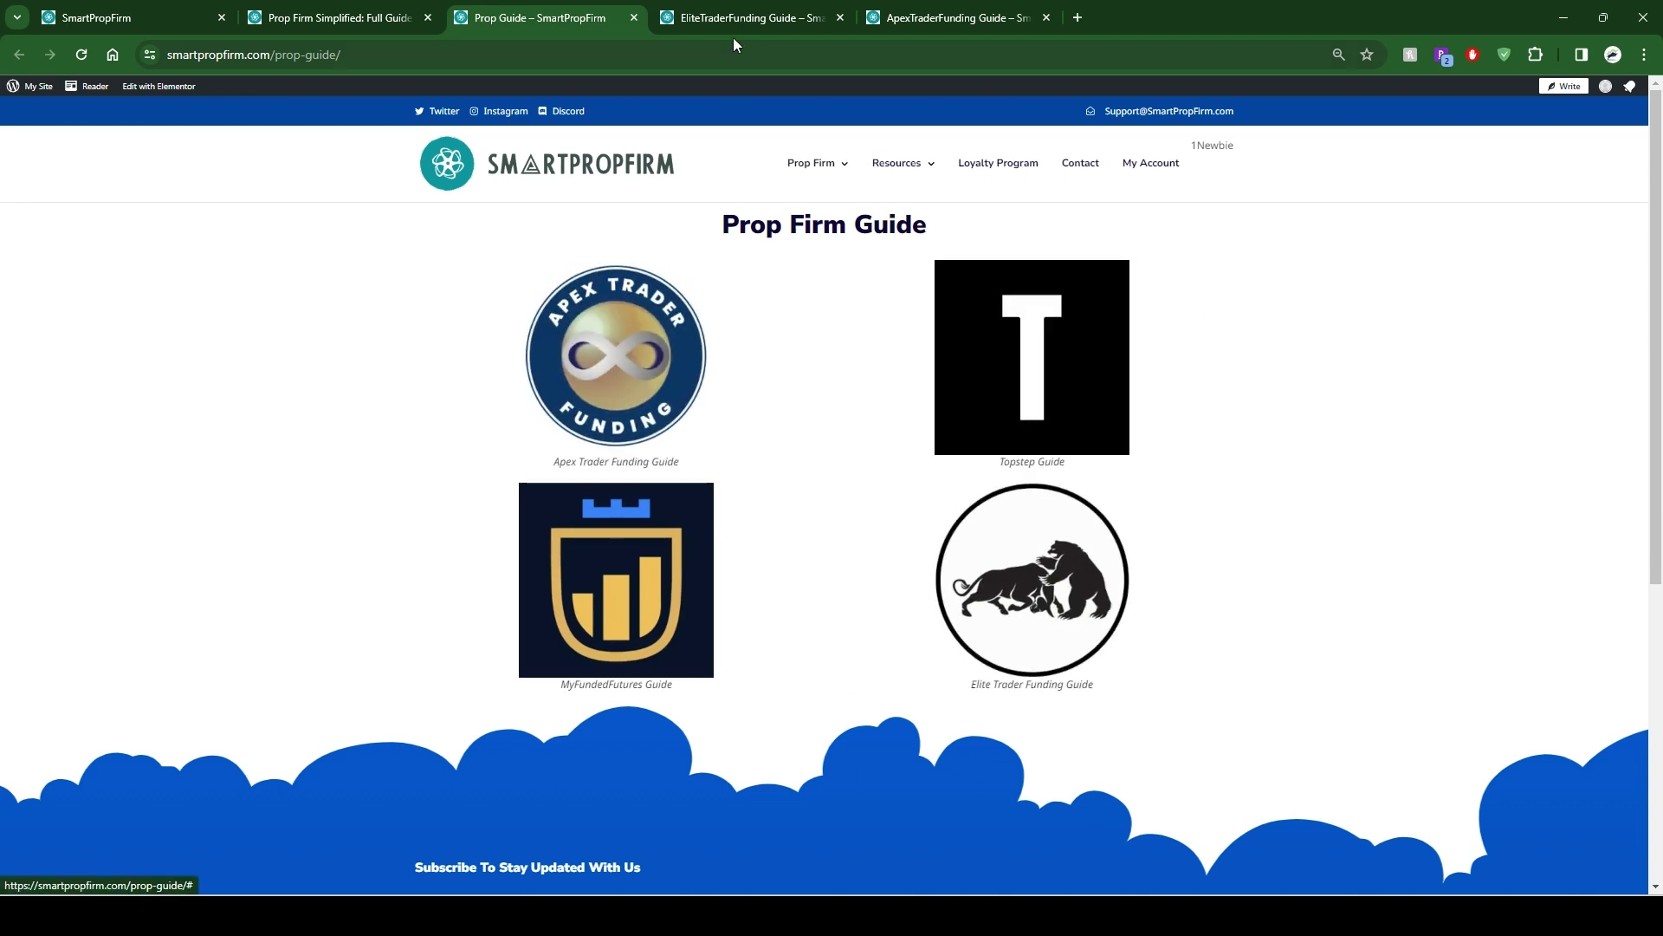
# Step: Switch to the EliteTraderFunding Guide and scroll down through its rules
pyautogui.hotkey('ctrl', 'Tab')
pyautogui.scroll(-2, 791, 607)
pyautogui.scroll(-2, 790, 607)
pyautogui.scroll(-2, 790, 606)
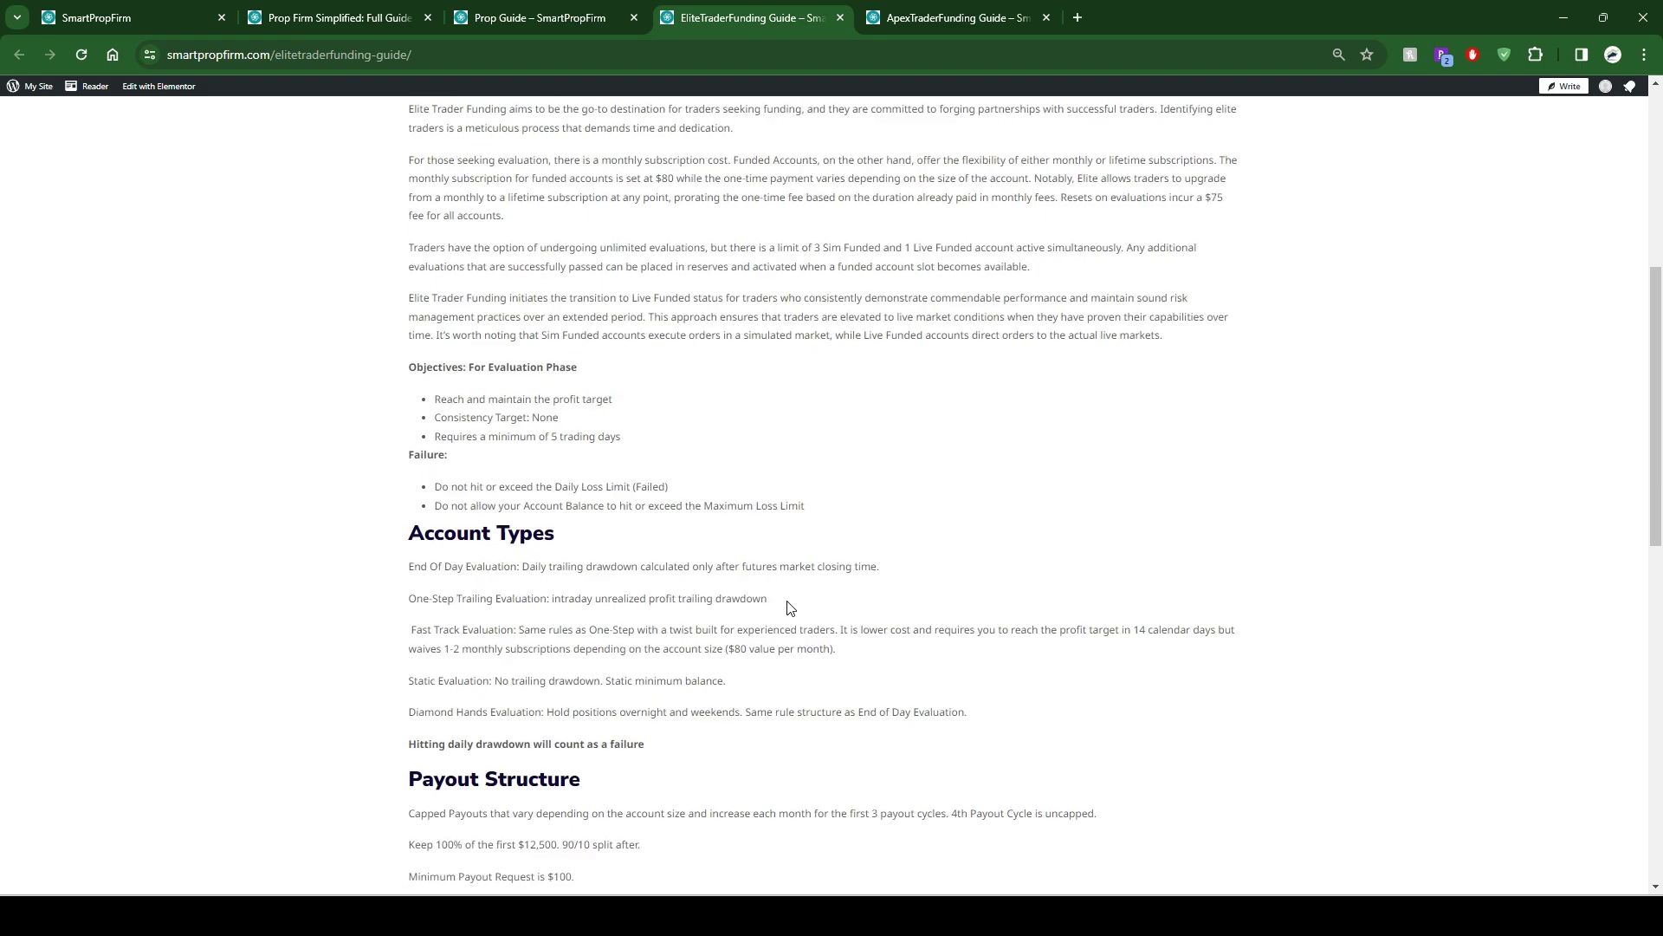
pyautogui.scroll(-2, 790, 606)
pyautogui.scroll(-1, 780, 589)
pyautogui.scroll(-2, 762, 554)
pyautogui.scroll(-2, 748, 520)
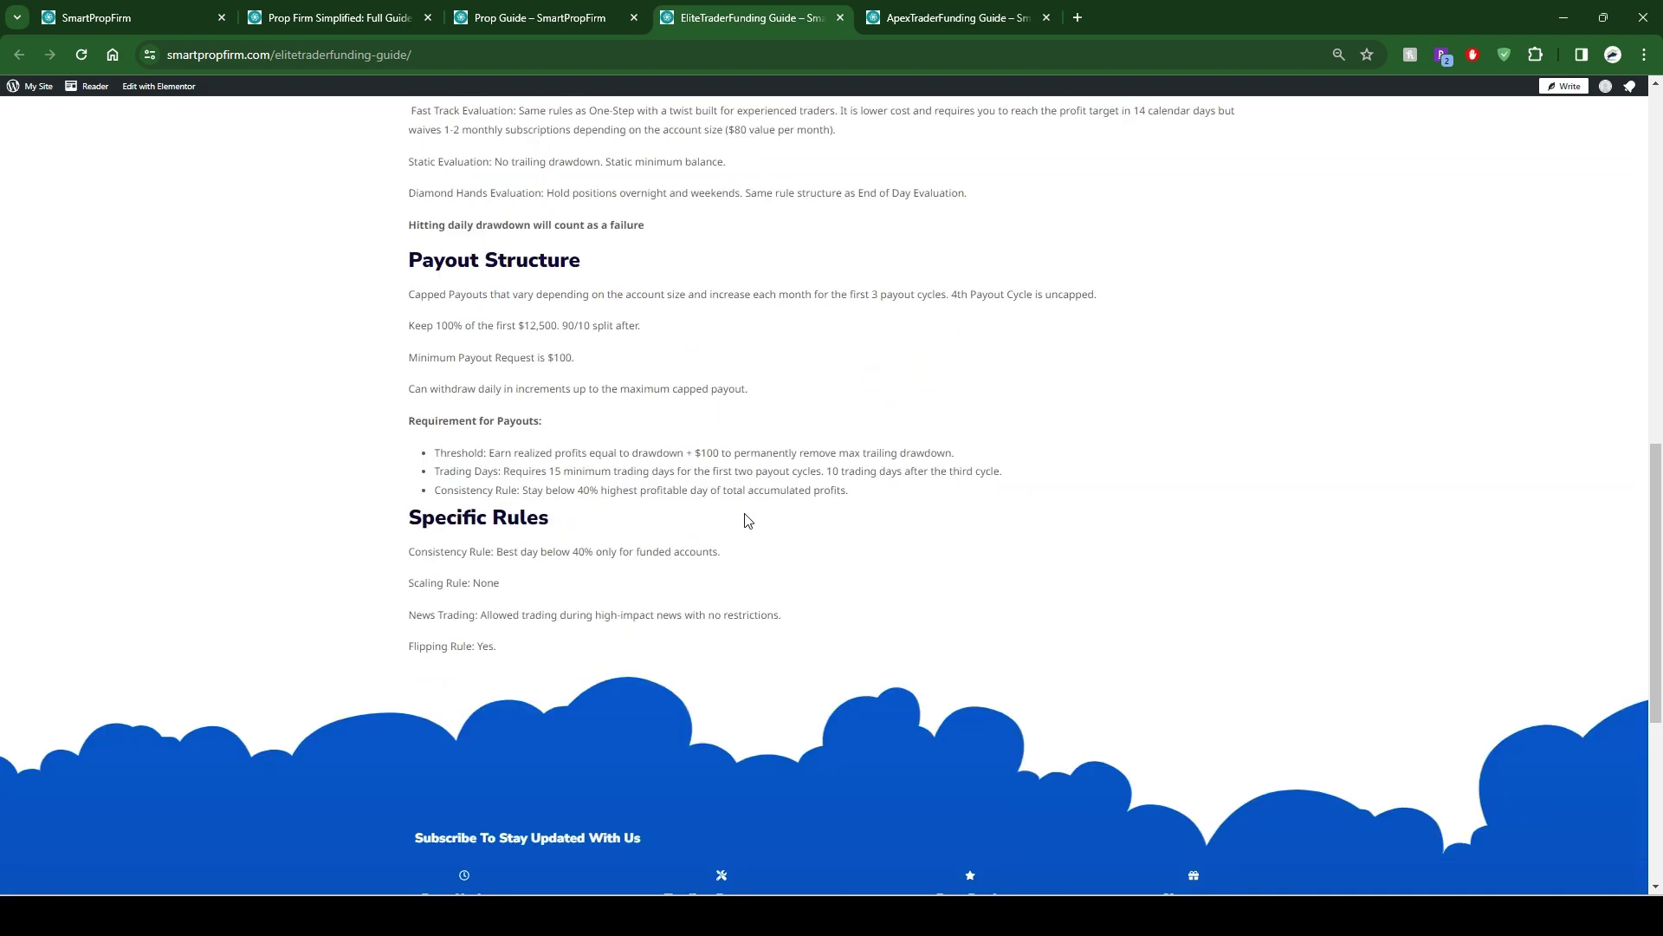
# Step: Highlight the rule about hitting daily drawdown, then scroll back to the top
pyautogui.moveTo(445, 508); pyautogui.dragTo(651, 616)
pyautogui.click(652, 616)
pyautogui.scroll(3, 530, 547)
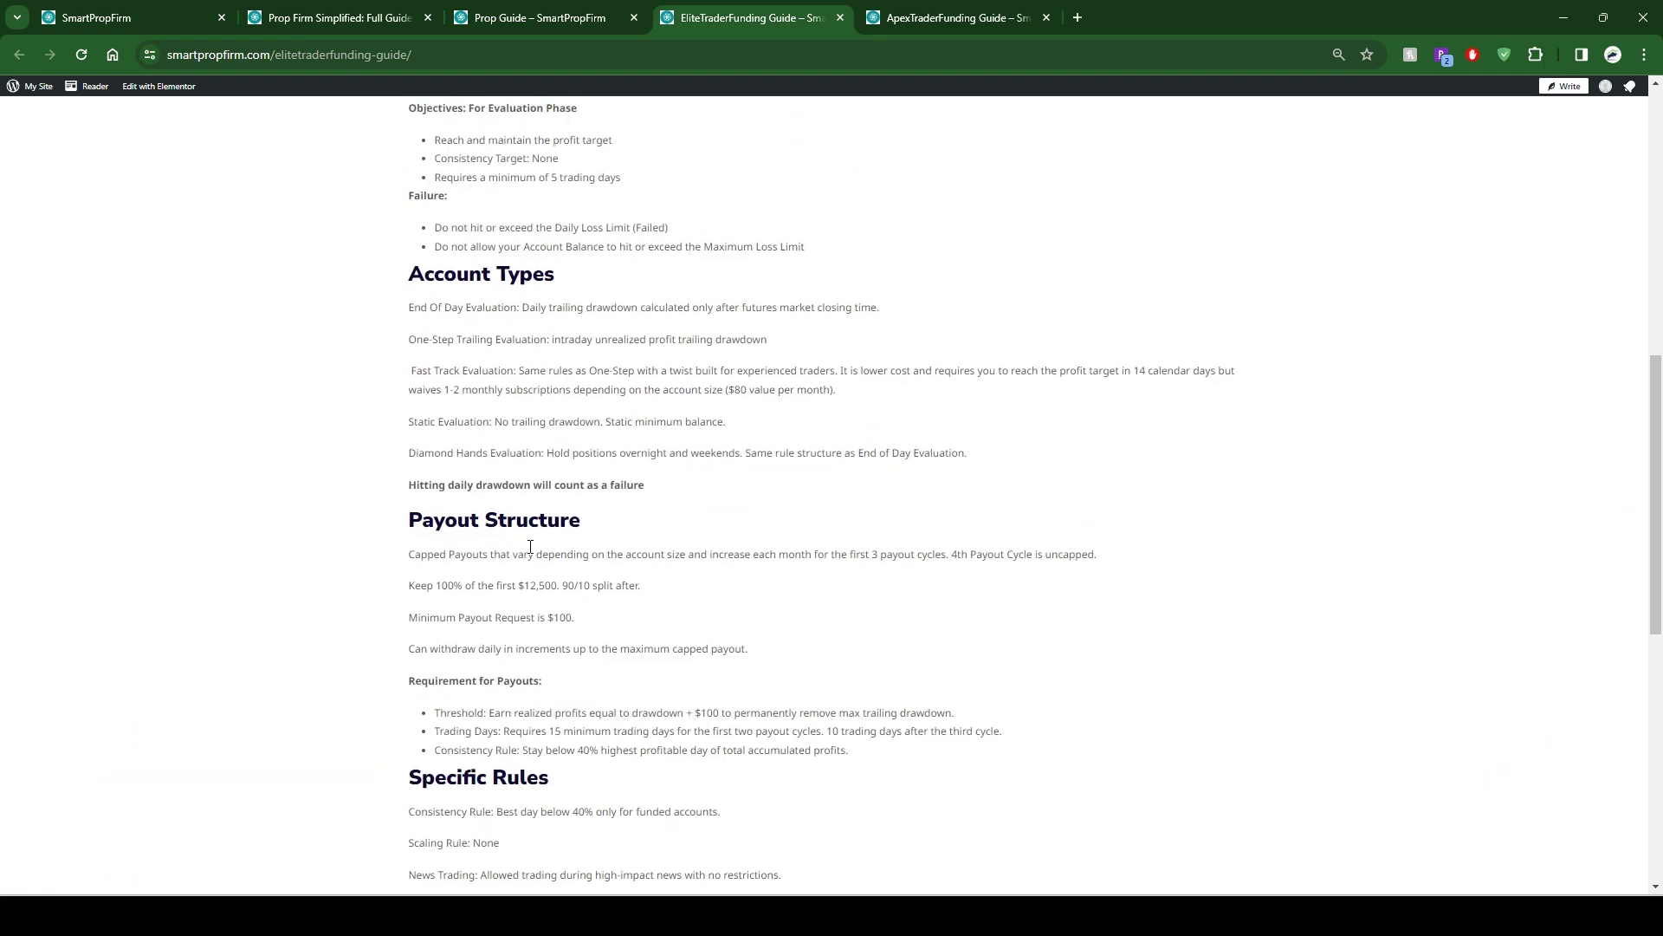
pyautogui.moveTo(398, 488); pyautogui.dragTo(582, 489)
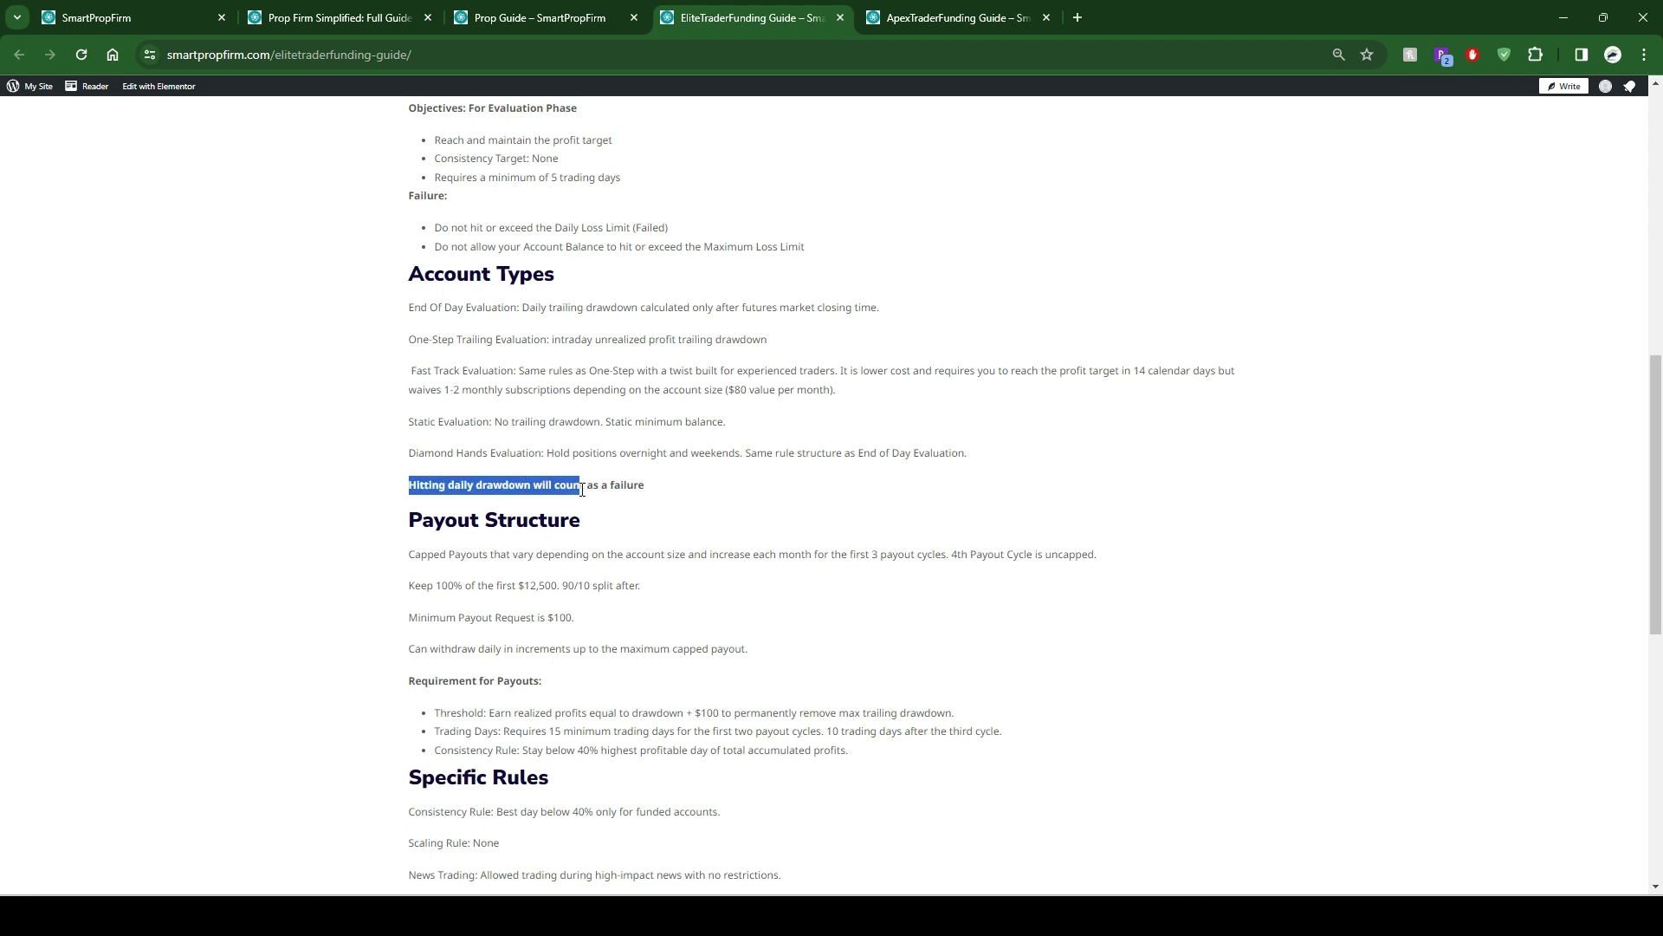
pyautogui.click(640, 484)
pyautogui.scroll(1, 719, 538)
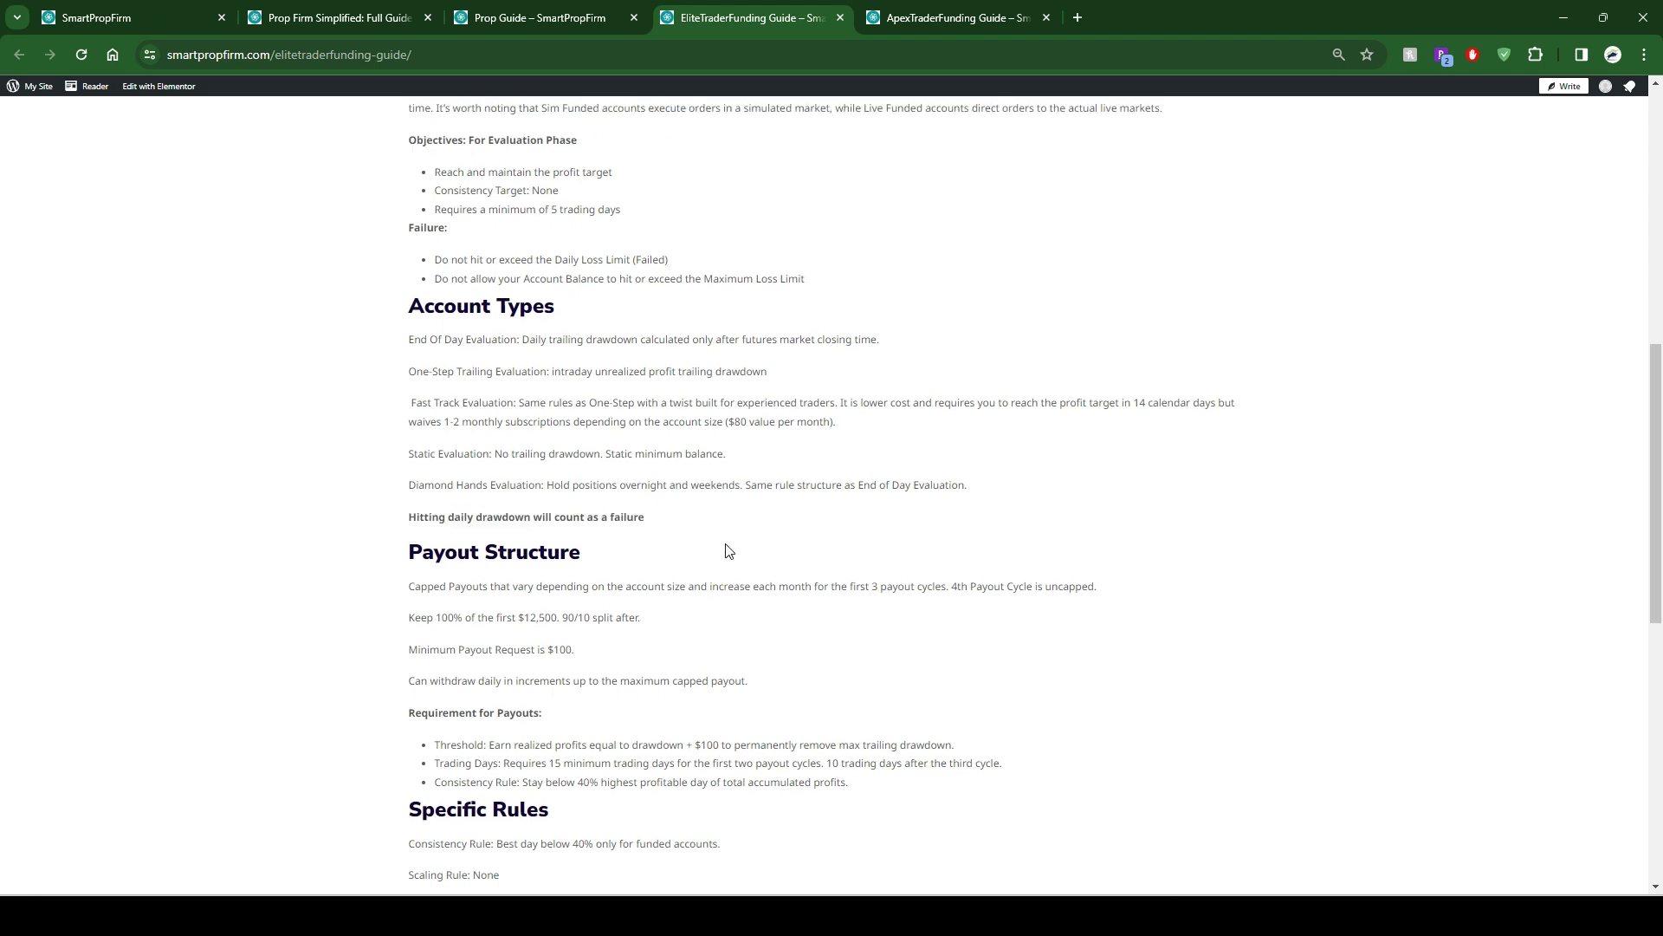
pyautogui.scroll(4, 771, 477)
pyautogui.scroll(1, 827, 407)
pyautogui.scroll(3, 827, 408)
pyautogui.scroll(2, 866, 260)
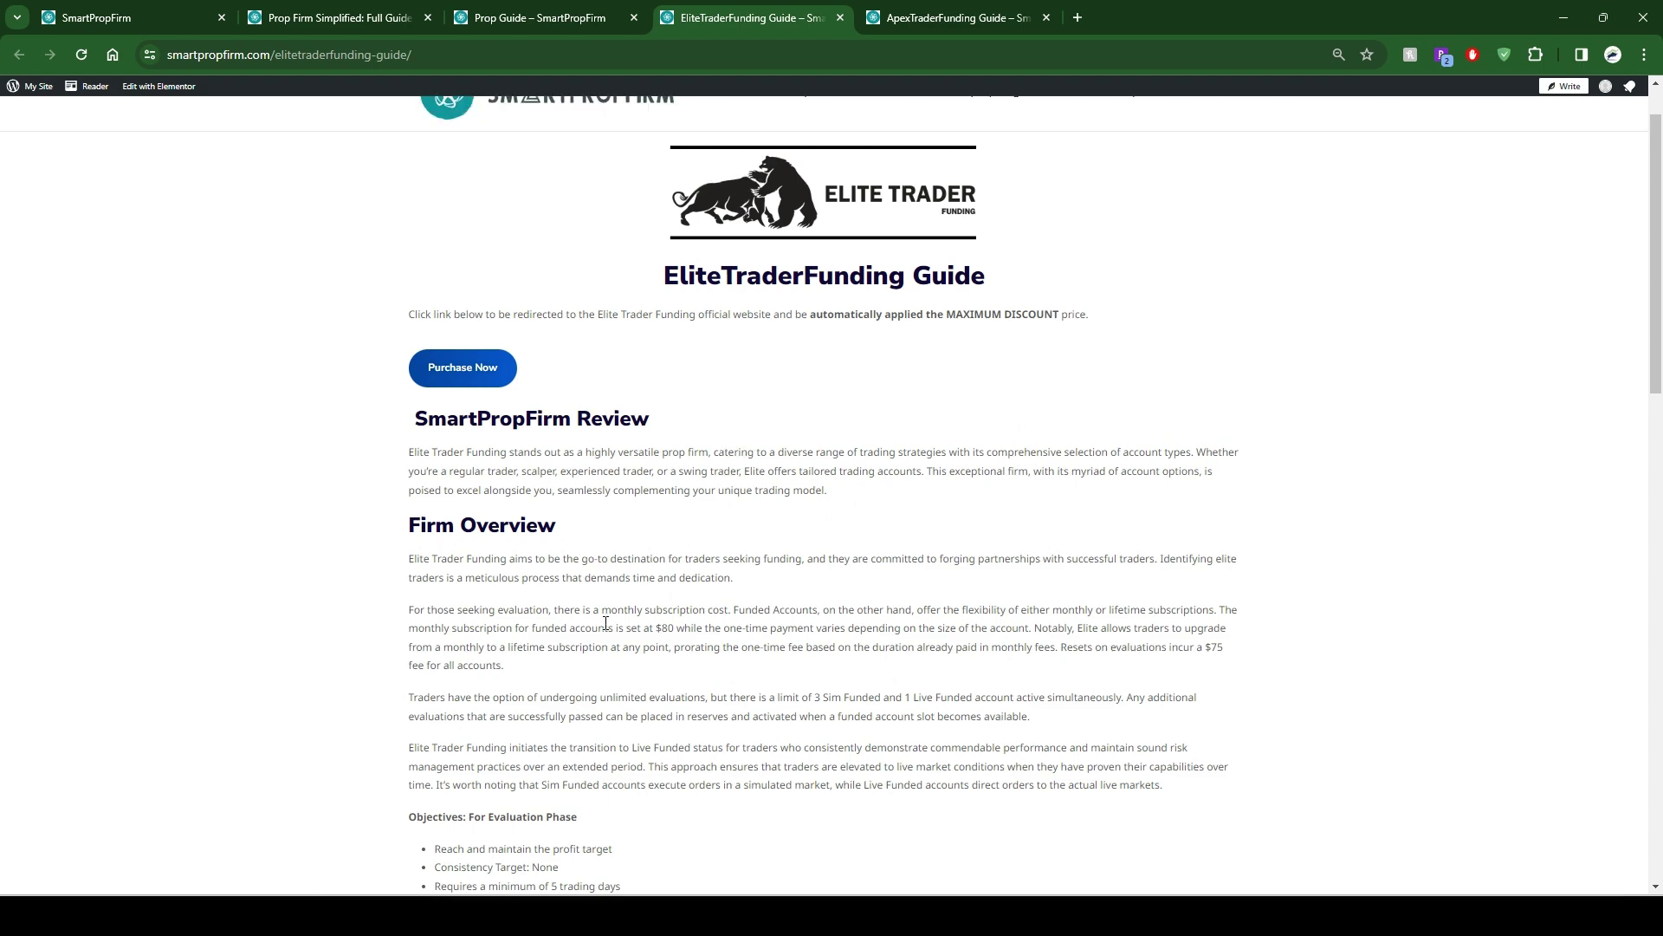
# Step: Scroll through the ApexTraderFunding Guide's review, account types and payout structure
pyautogui.click(925, 19)
pyautogui.scroll(-3, 679, 682)
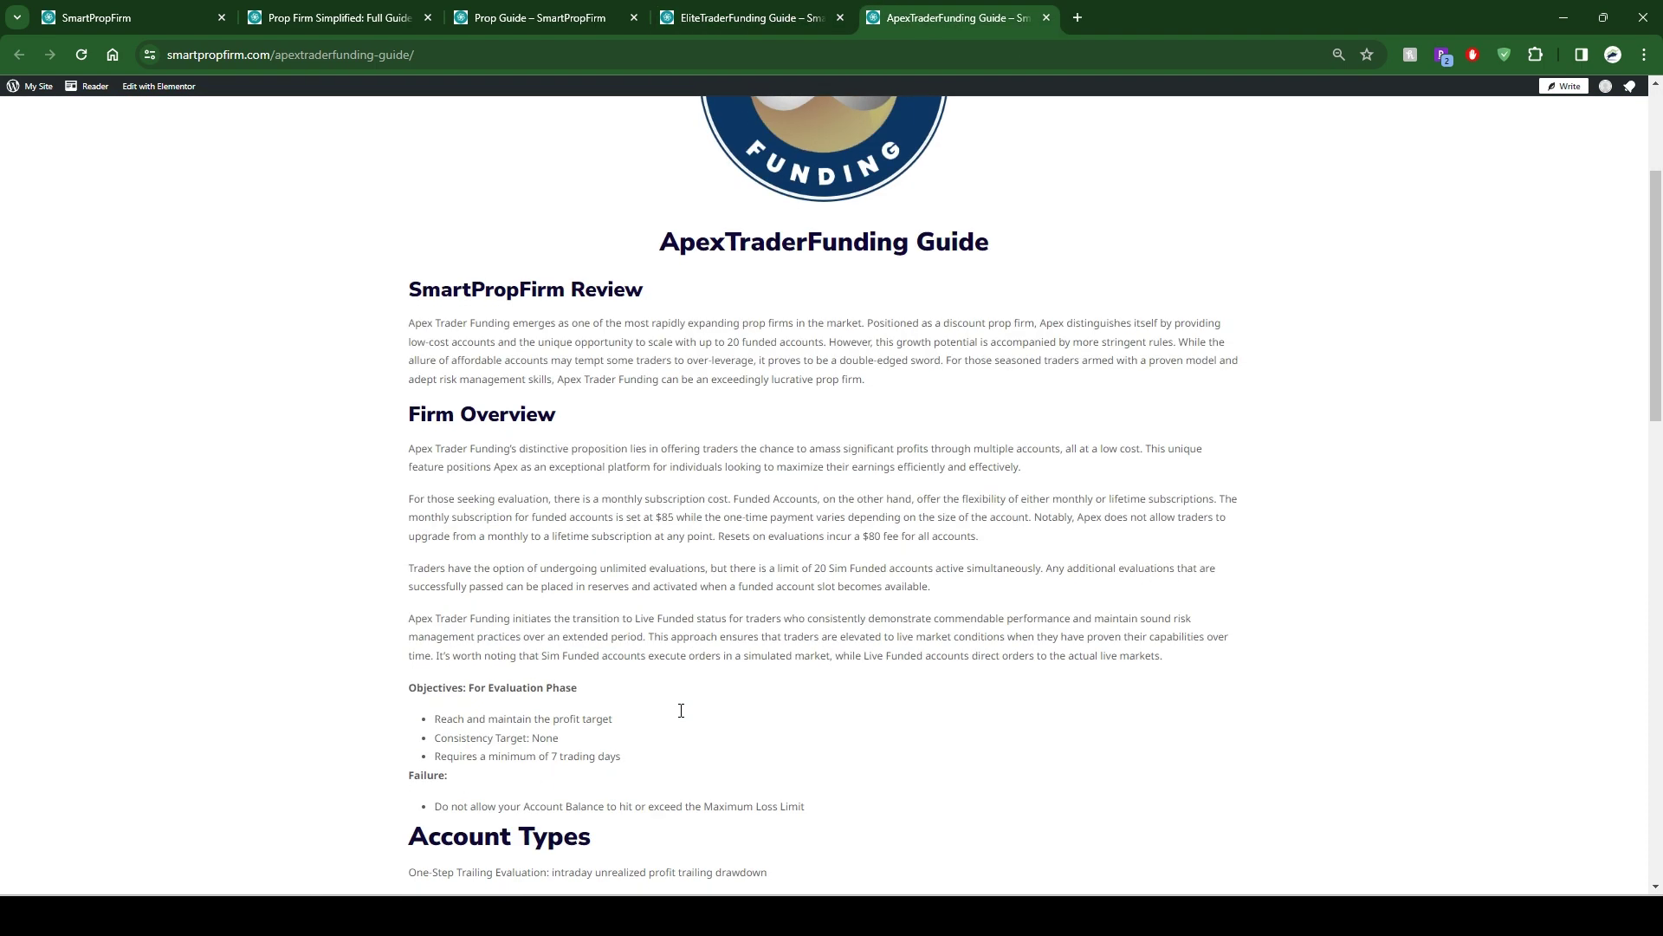
pyautogui.scroll(-4, 684, 689)
pyautogui.scroll(-4, 694, 695)
pyautogui.scroll(-2, 558, 693)
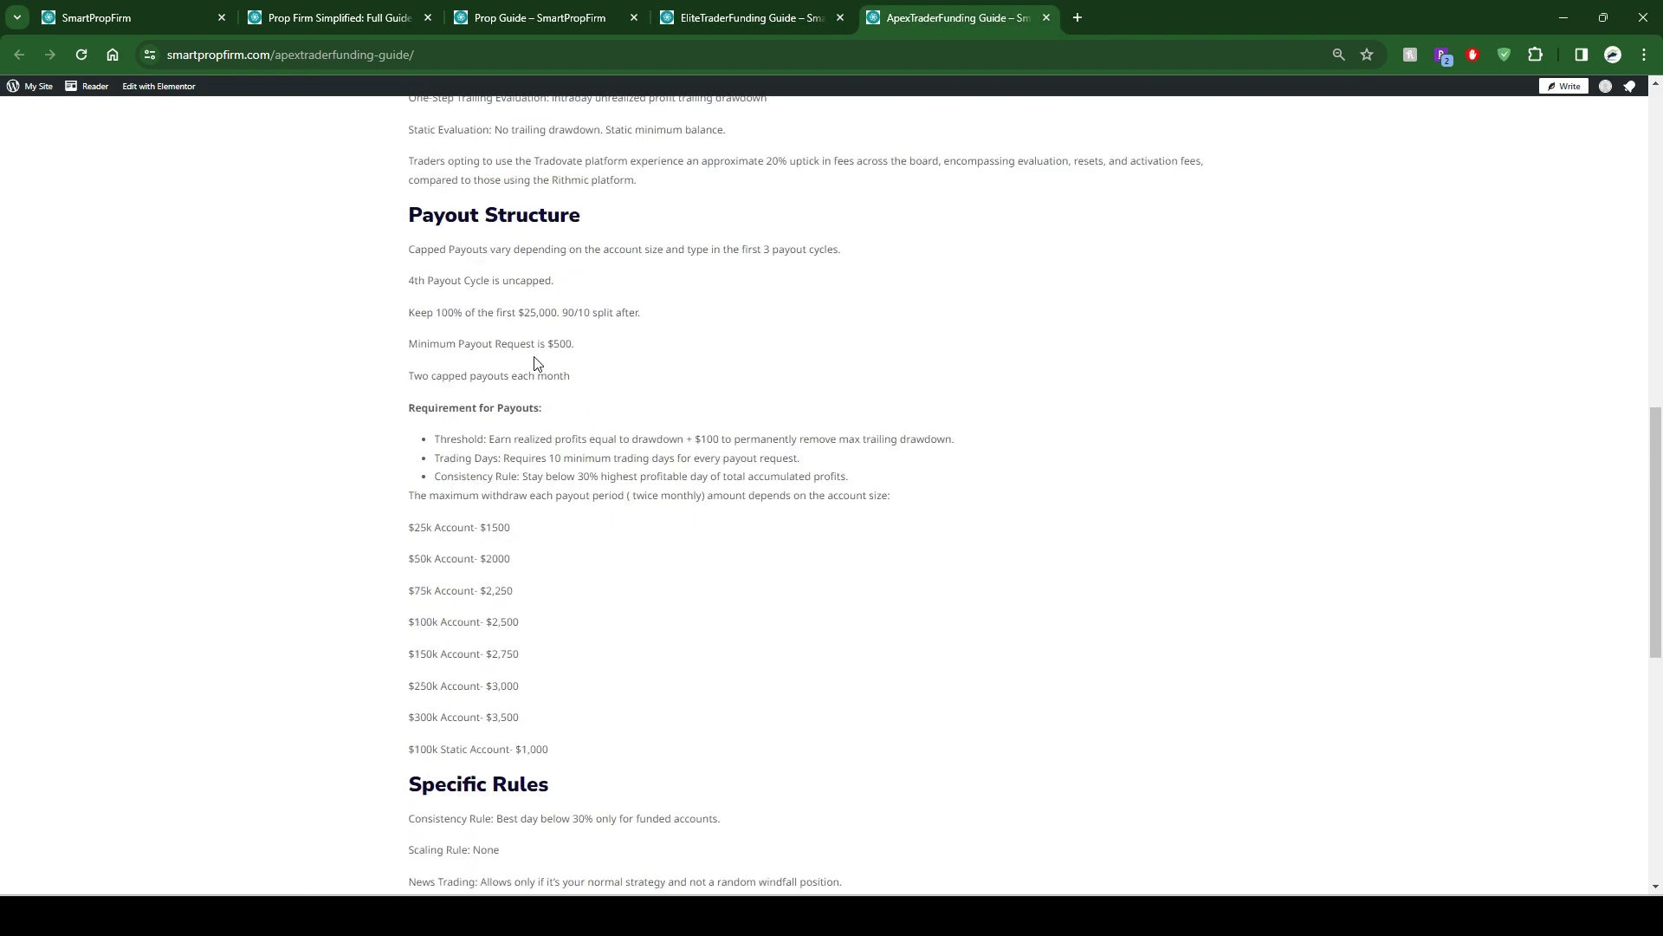
pyautogui.scroll(-2, 539, 706)
pyautogui.scroll(-1, 511, 732)
pyautogui.scroll(5, 554, 728)
pyautogui.scroll(3, 555, 728)
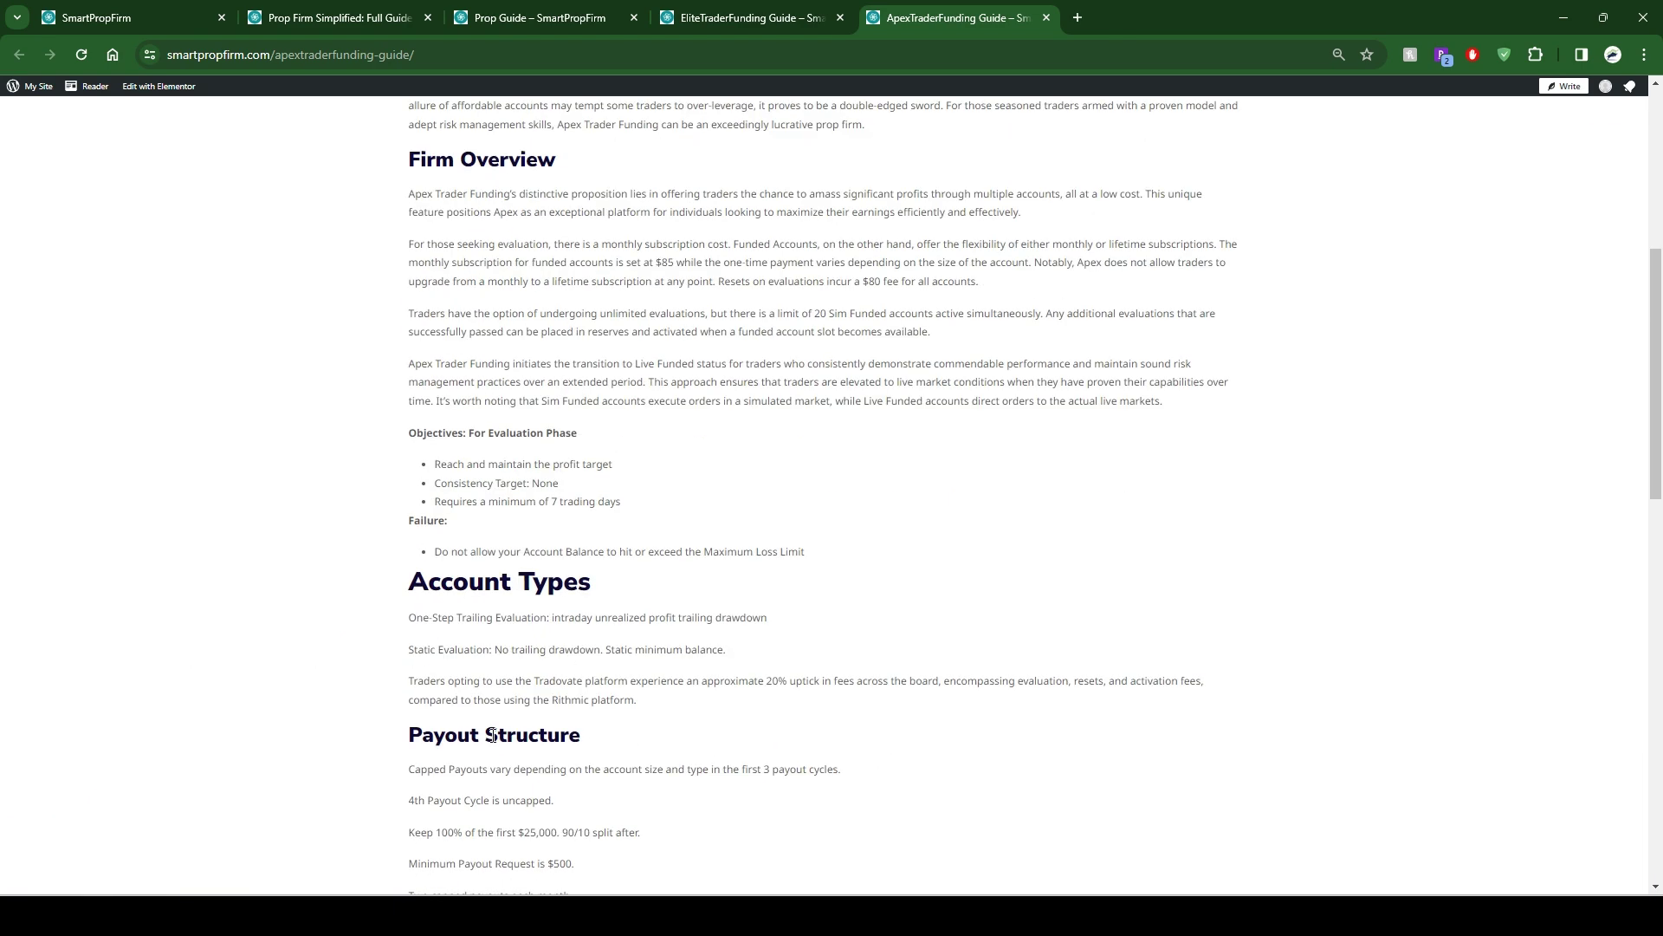
pyautogui.scroll(3, 645, 368)
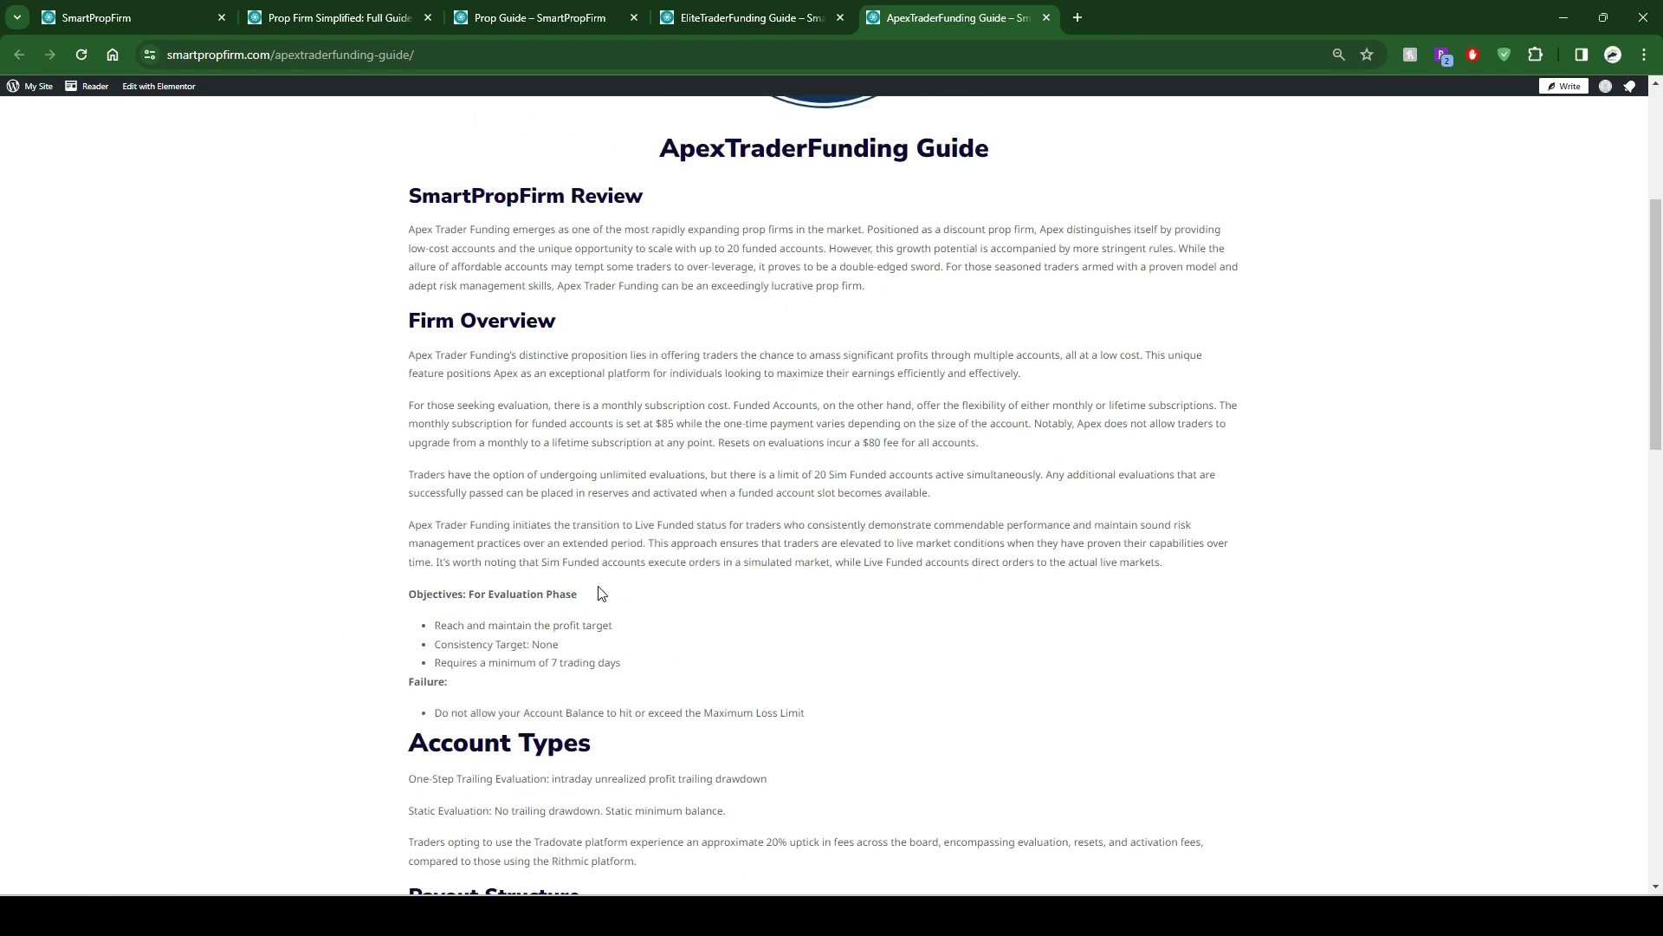